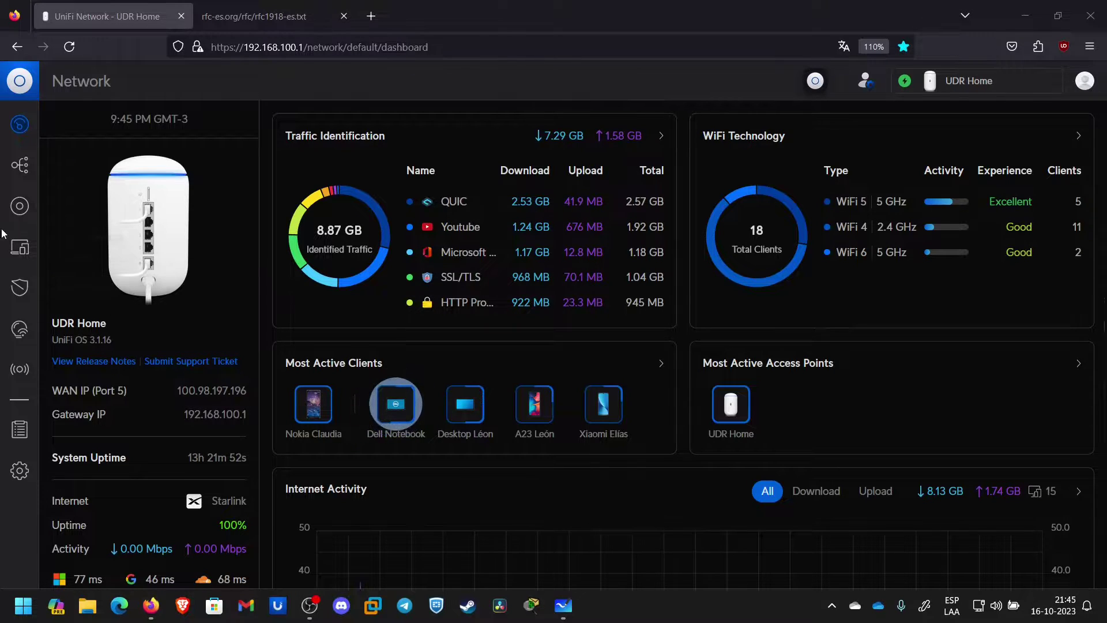
Open the client devices list and examine the filters available in its display options
left_click(21, 253)
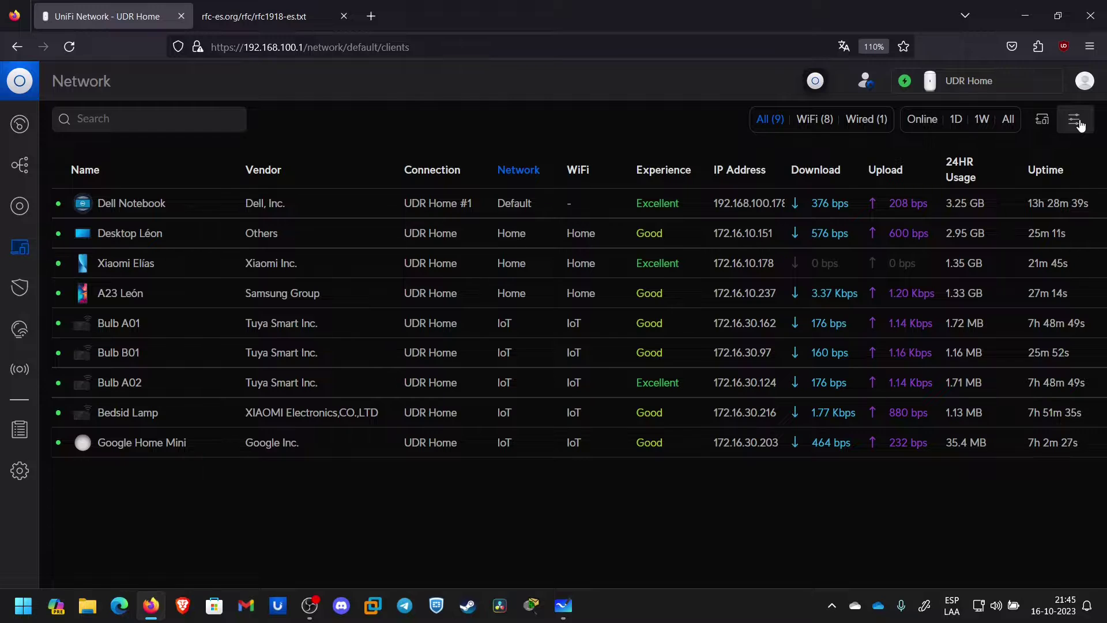
left_click(1076, 121)
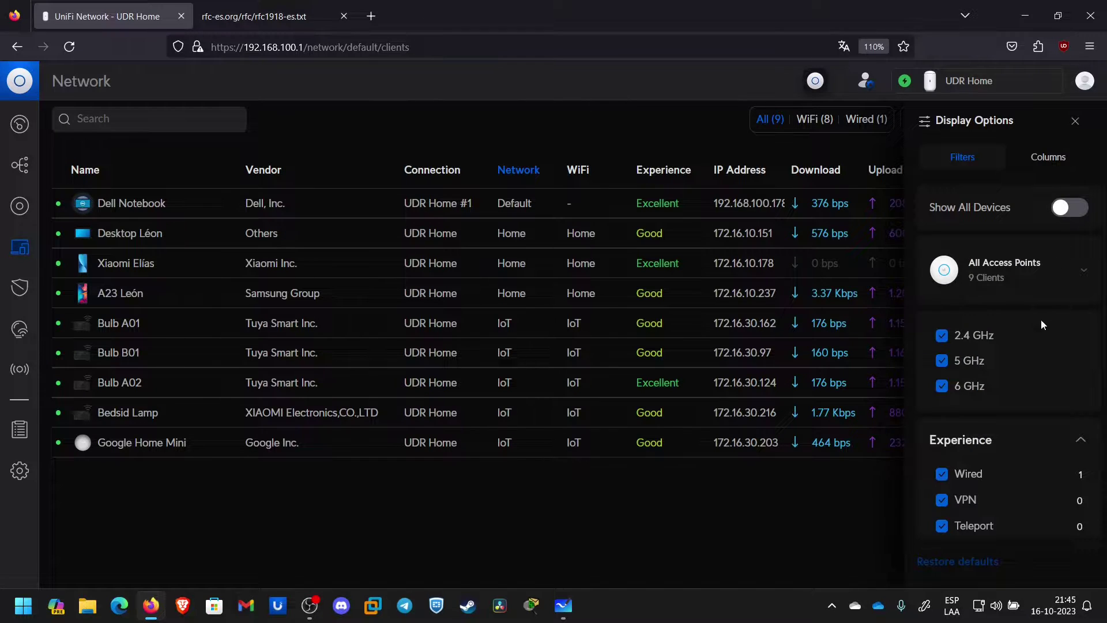
scroll(1037, 317, "down", 3)
scroll(1036, 325, "up", 3)
scroll(975, 269, "down", 5)
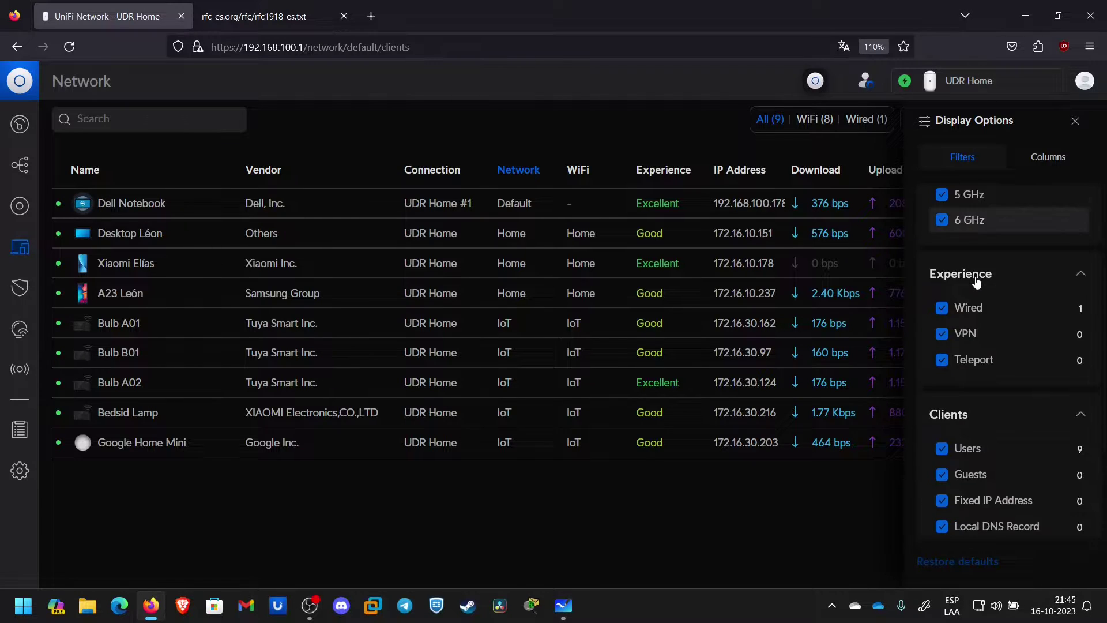
scroll(988, 367, "down", 3)
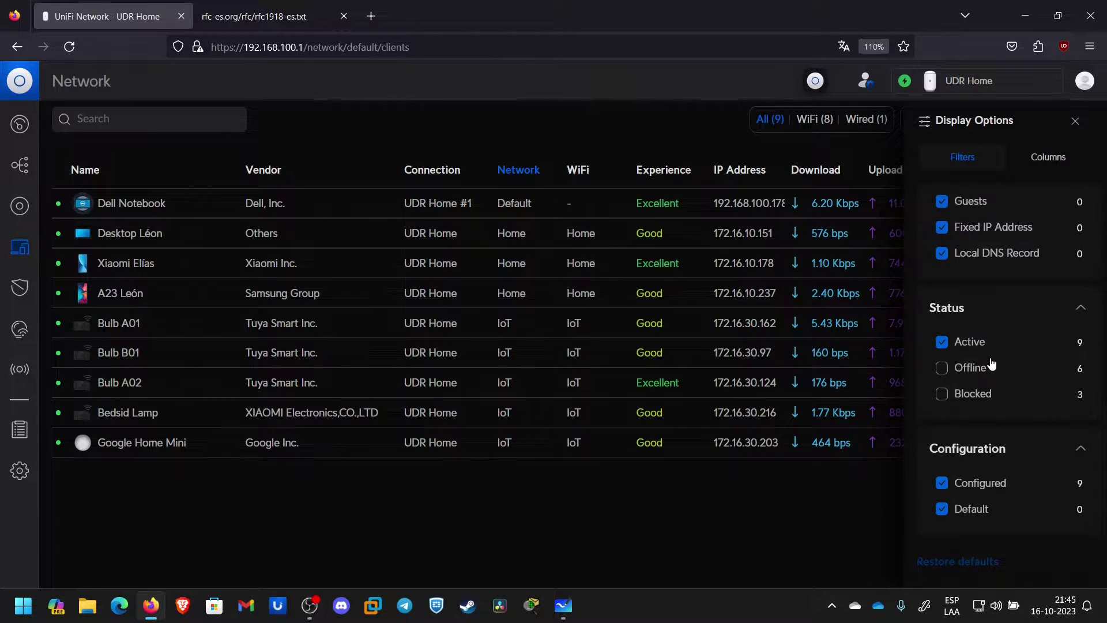
scroll(994, 366, "up", 7)
Hide and restore the Network and WiFi columns of the client list, and close the display options
left_click(1048, 157)
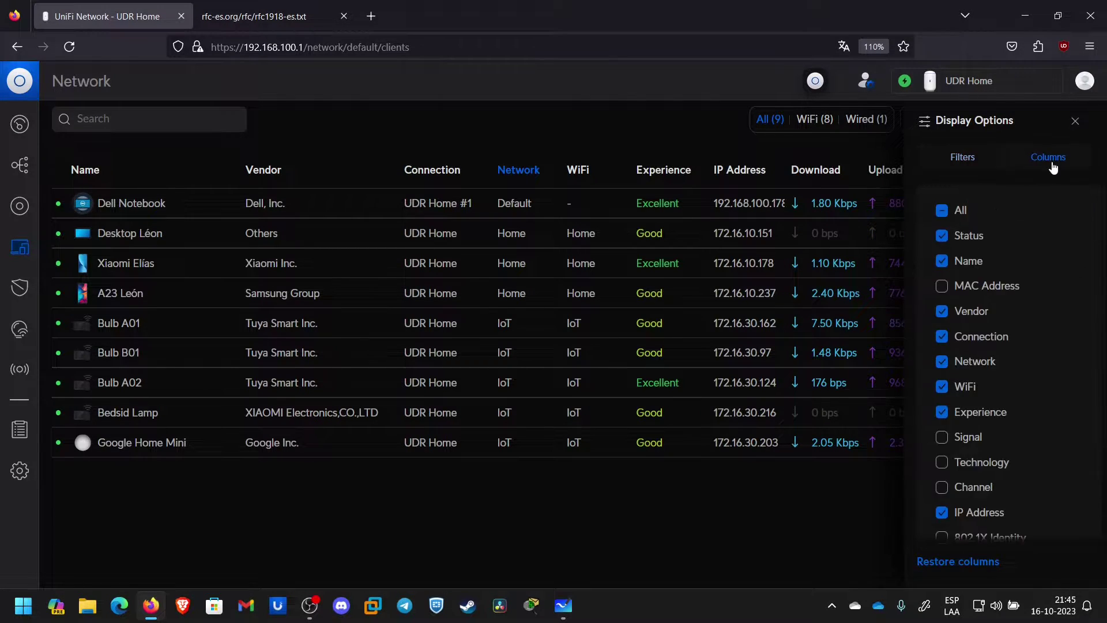
left_click(979, 368)
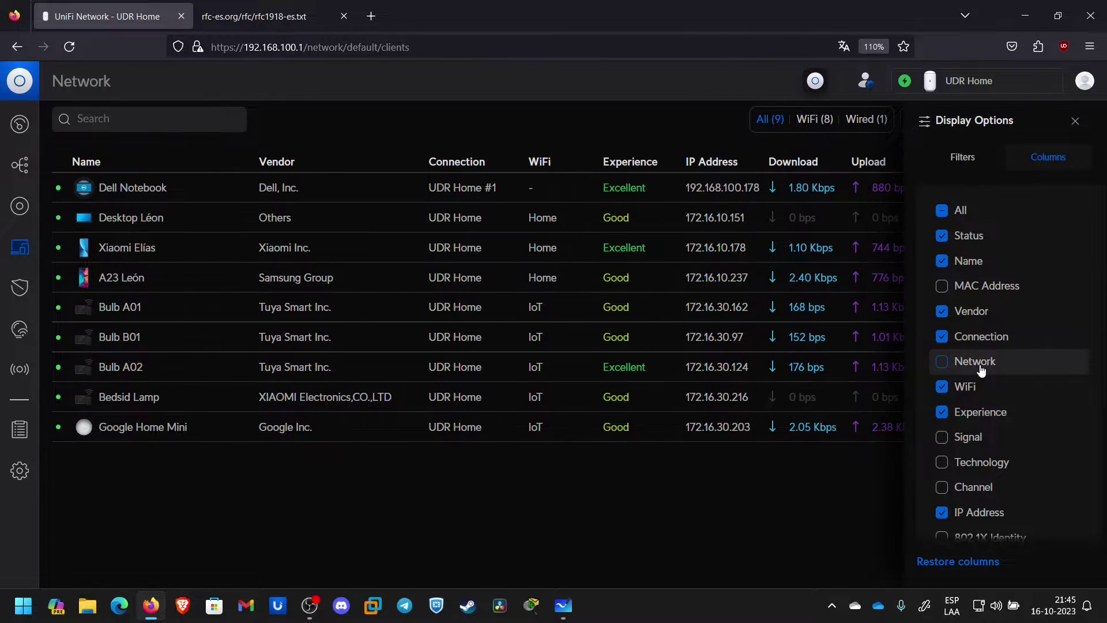
left_click(979, 368)
left_click(979, 368)
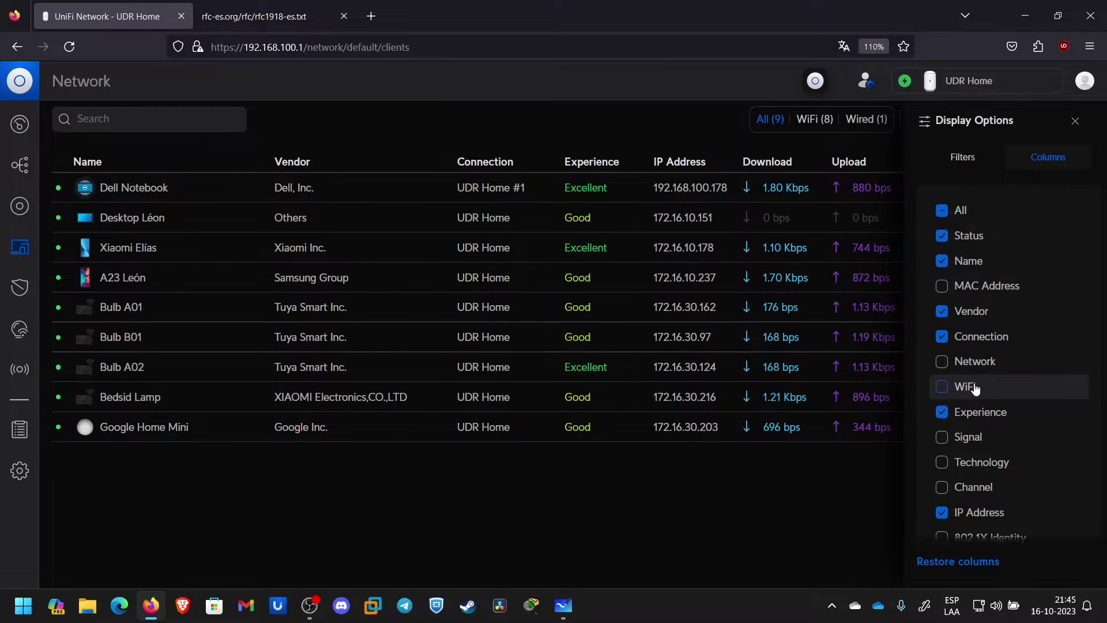
left_click(975, 368)
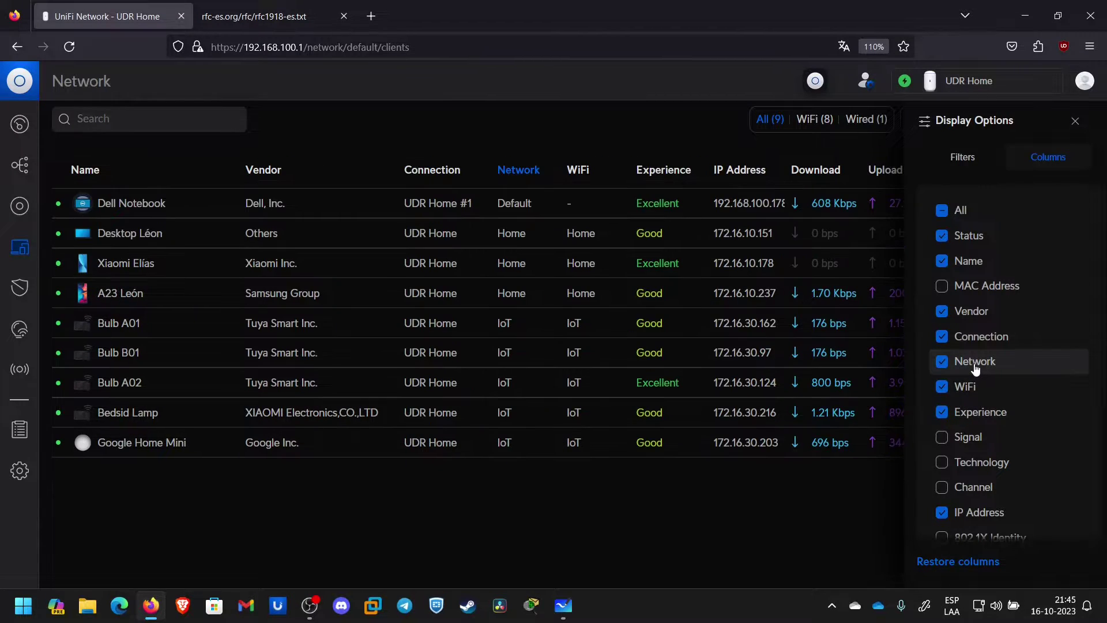
left_click(1074, 120)
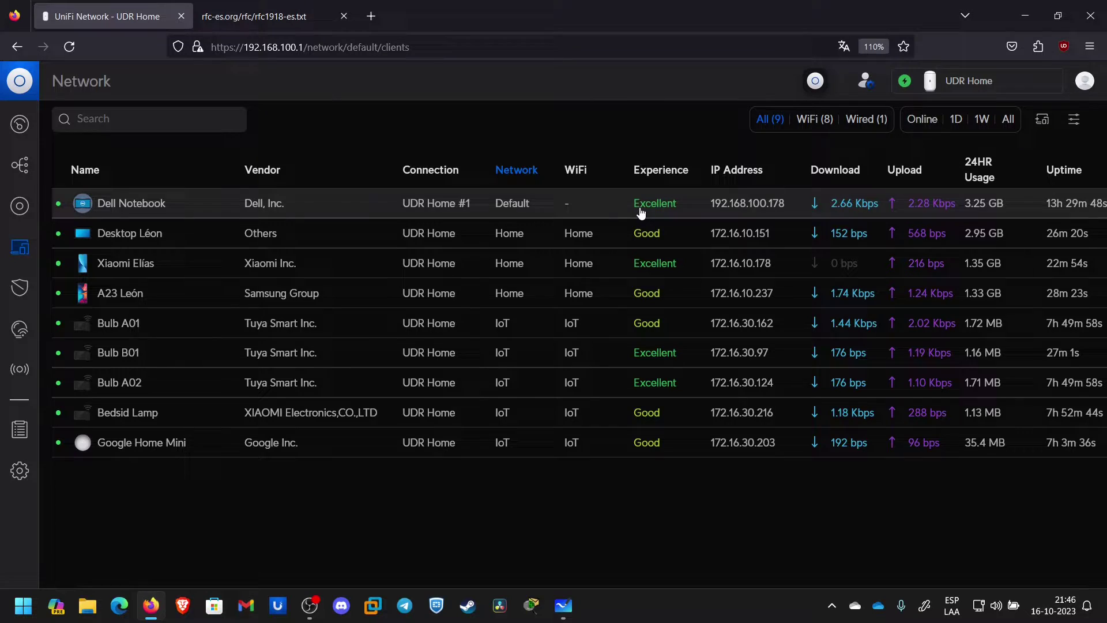
Switch to Microsoft Whiteboard and handwrite VLAN IDs 1, 10, 20 and 30 beside the Nativa, Home, Días Libres and IoT VLANs, respectively
left_click(563, 605)
scroll(588, 456, "up", 3)
scroll(586, 461, "up", 4)
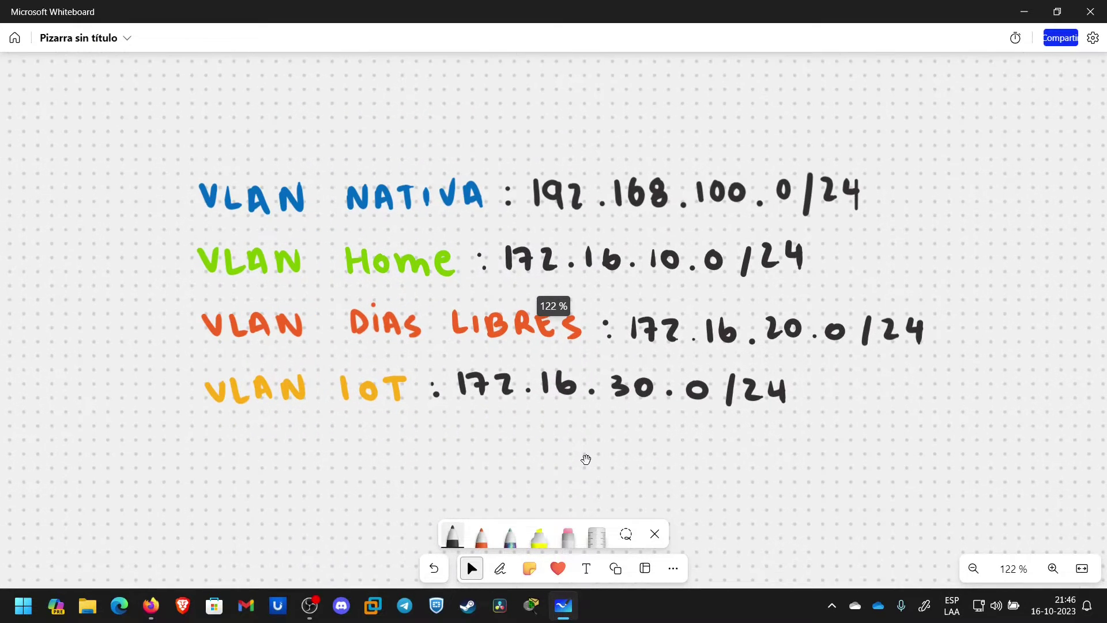
left_click_drag(586, 450, 586, 480)
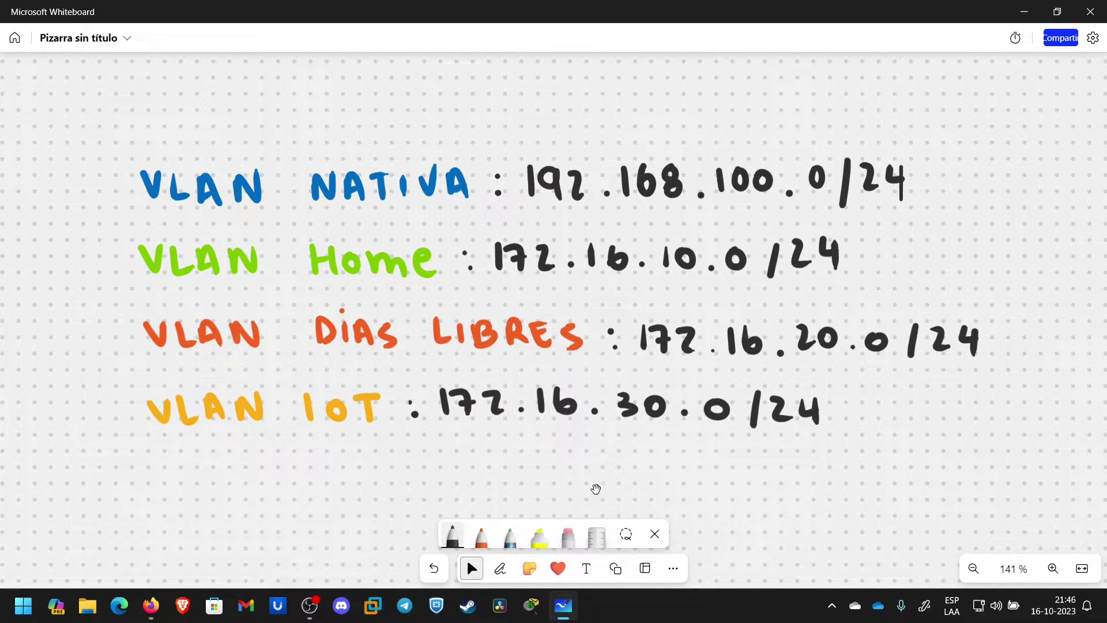
key("alt+w")
left_click_drag(64, 254, 62, 252)
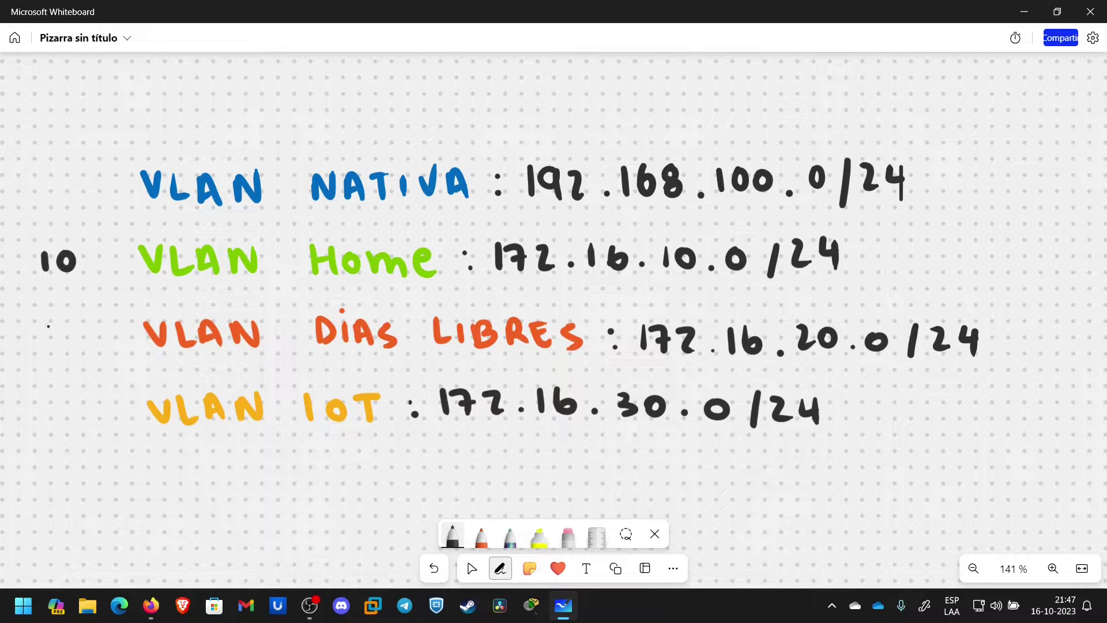
left_click_drag(74, 327, 76, 321)
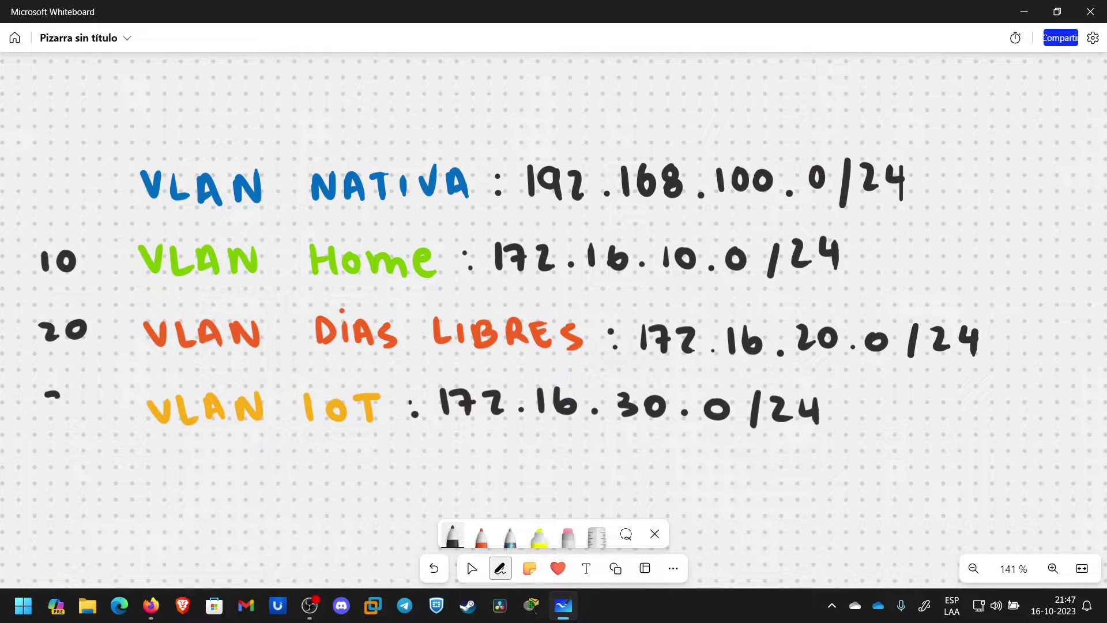
left_click_drag(85, 396, 83, 394)
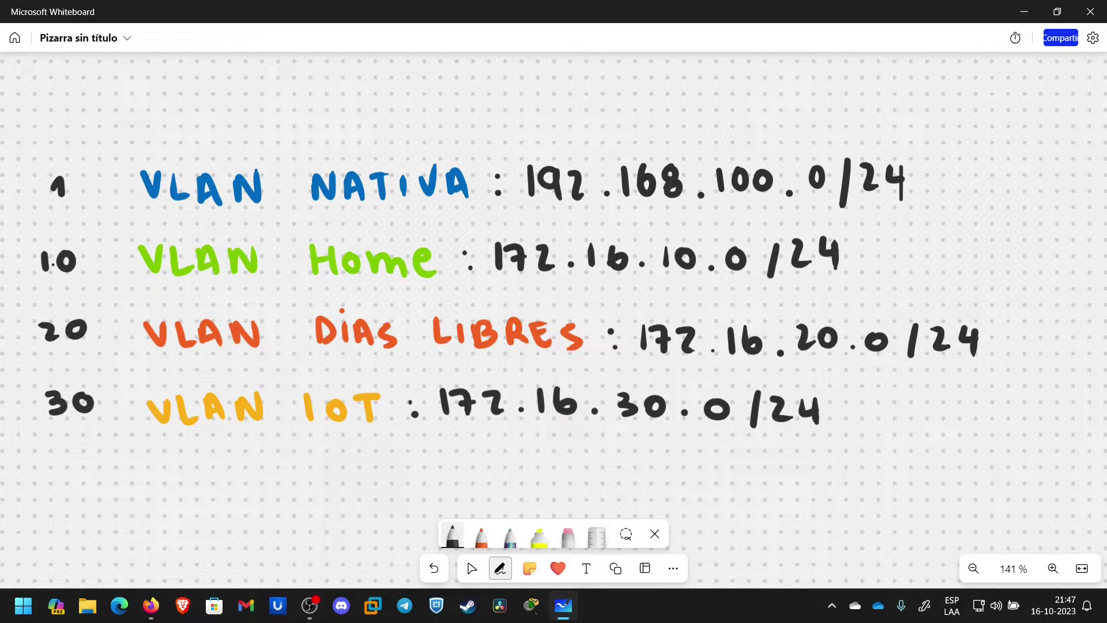
left_click(472, 568)
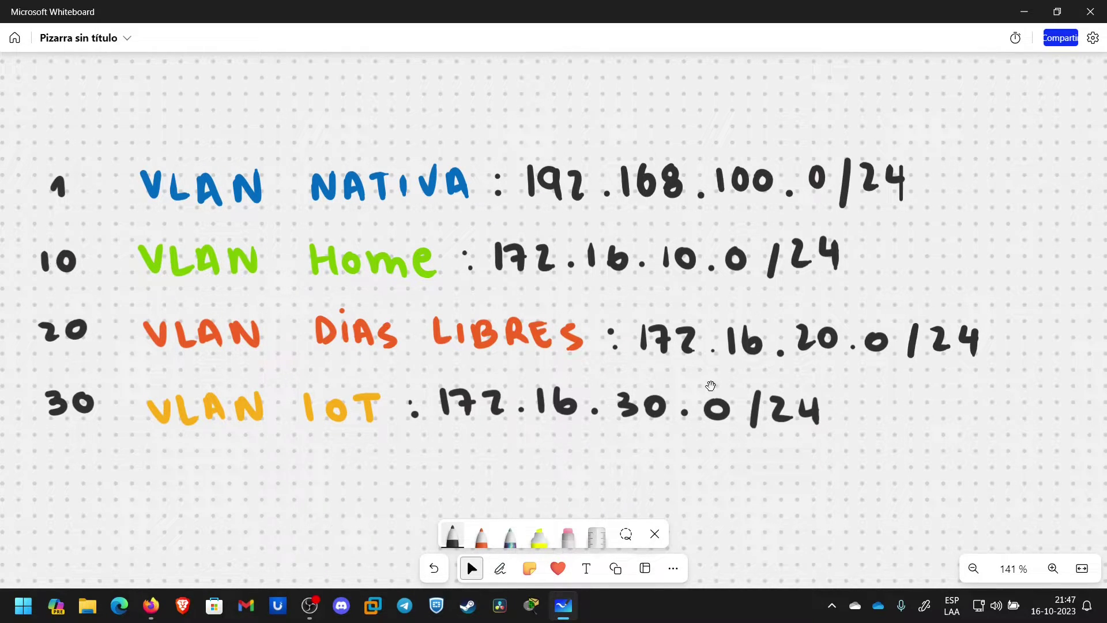
left_click(1025, 14)
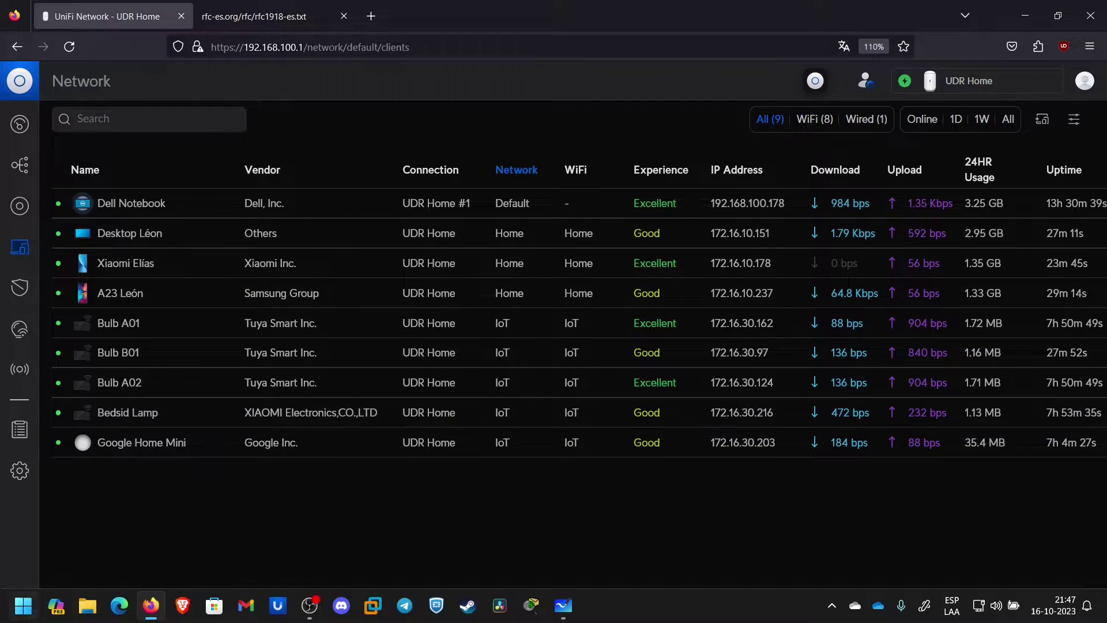
Open a Command Prompt window with cmd and enlarge its text
key("super")
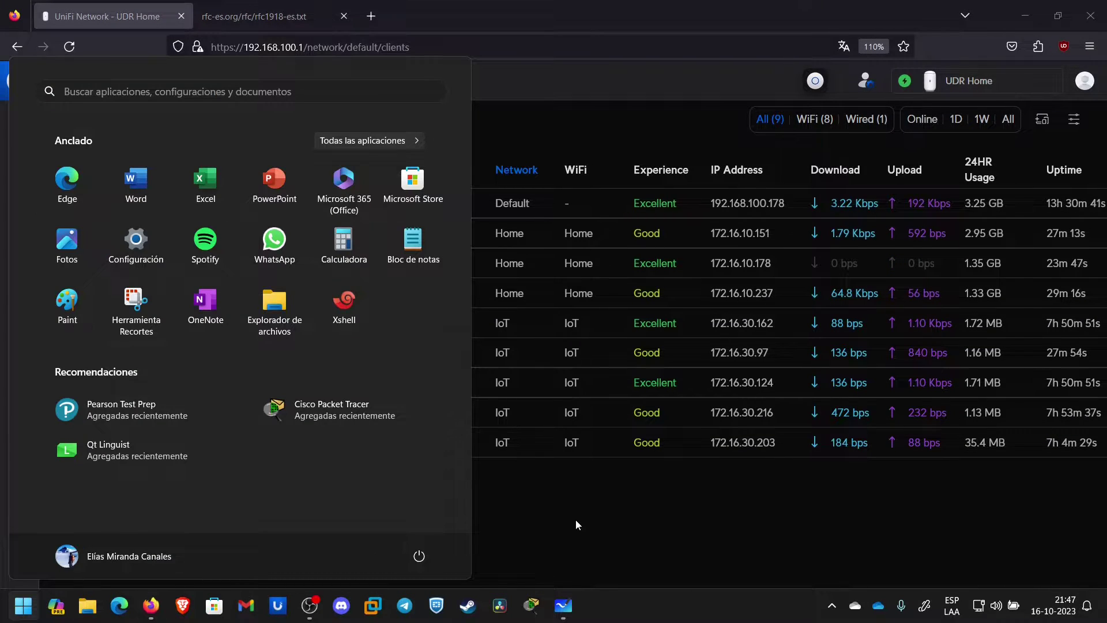
left_click(832, 607)
left_click(832, 606)
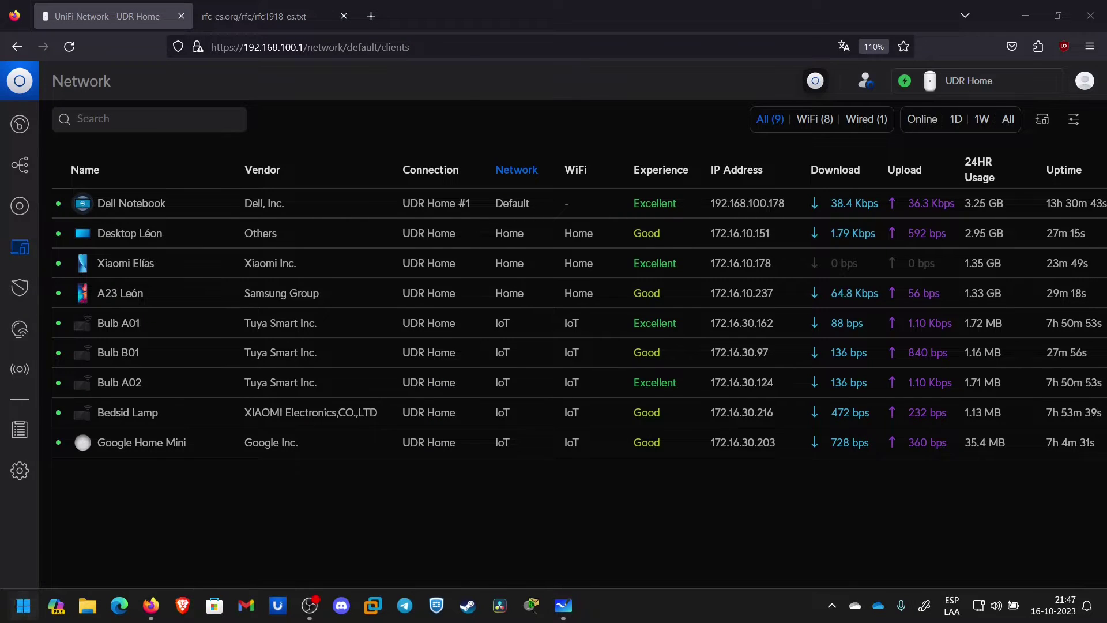
left_click(1, 621)
type("cmd")
key("Return")
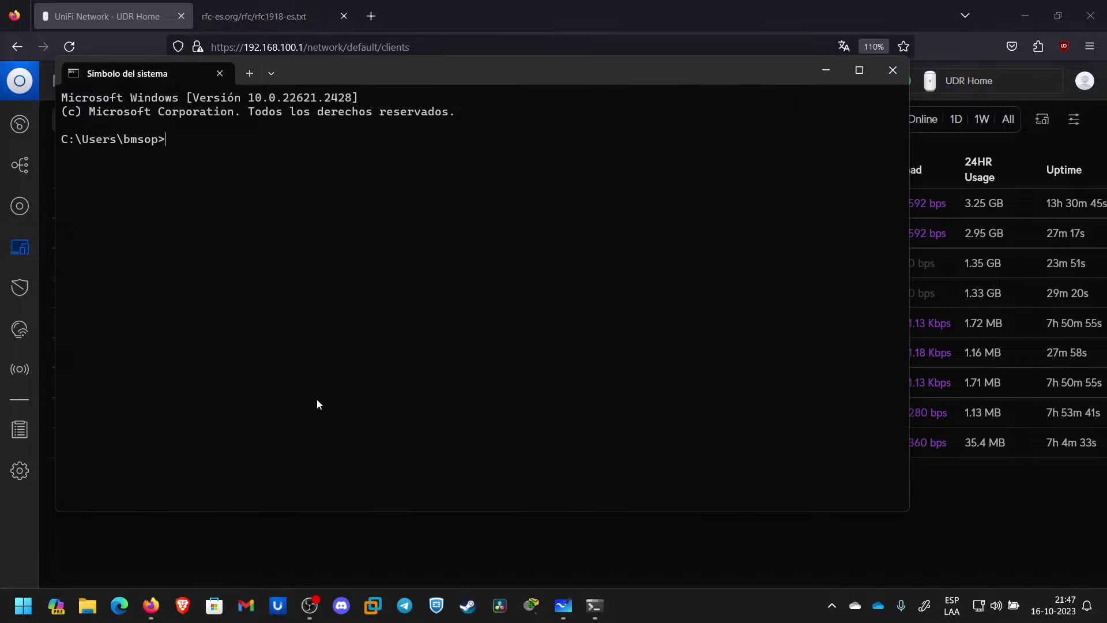
key("ctrl+plus")
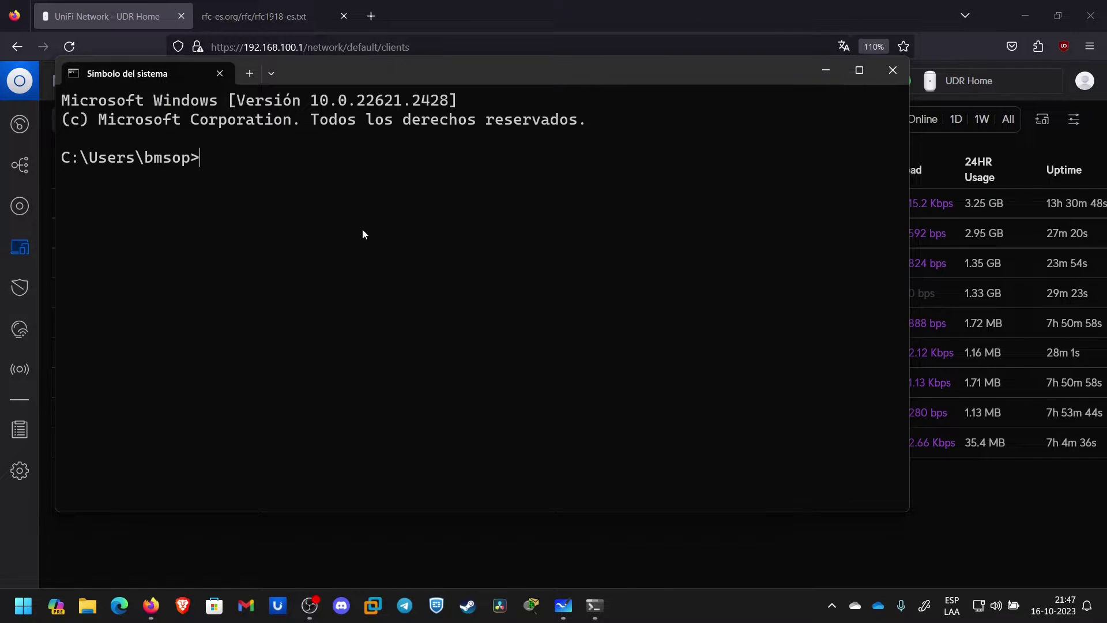
Run IPCONFIG and compare the Ethernet adapter's IPv4 address with the Dell Notebook entry in the client list
key("Return")
key("Return")
type("IPCONFIG")
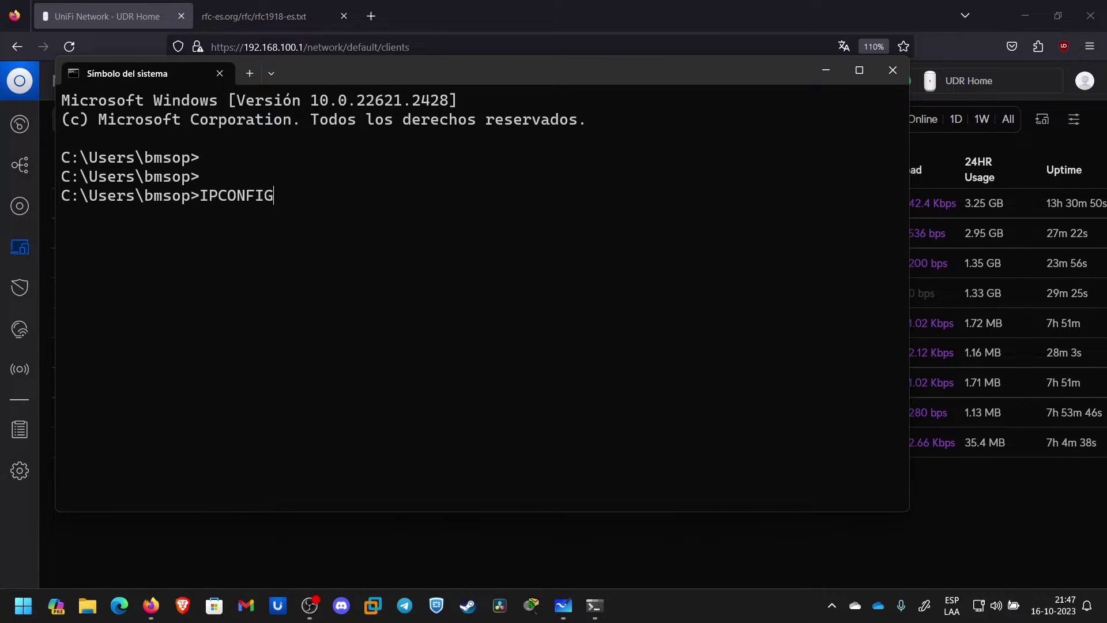
key("Return")
scroll(547, 358, "up", 5)
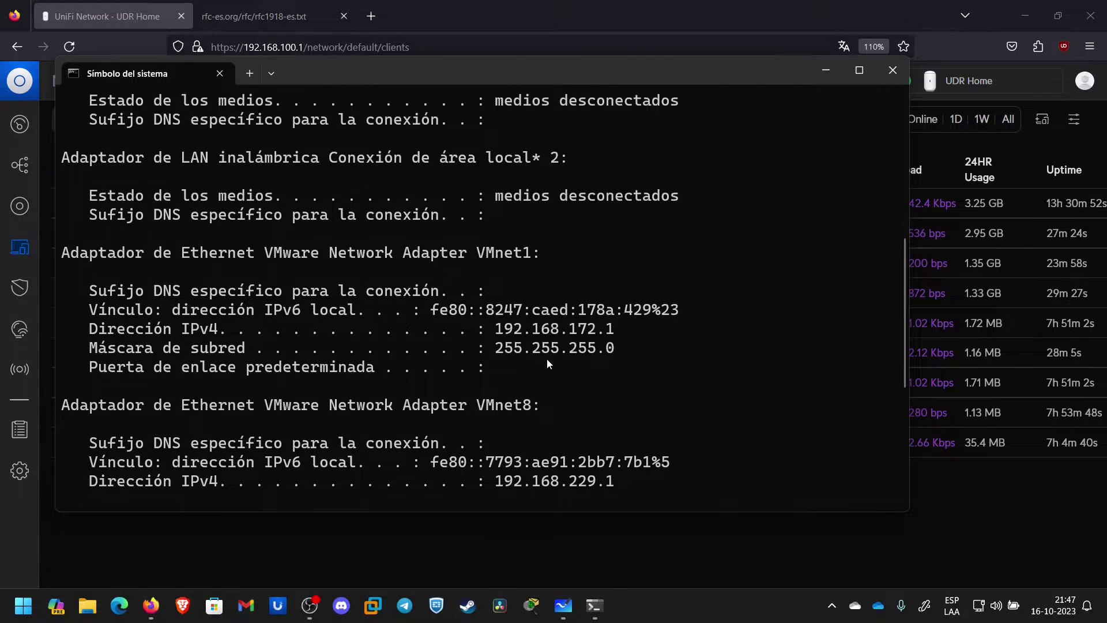
scroll(547, 359, "up", 5)
left_click_drag(489, 271, 638, 272)
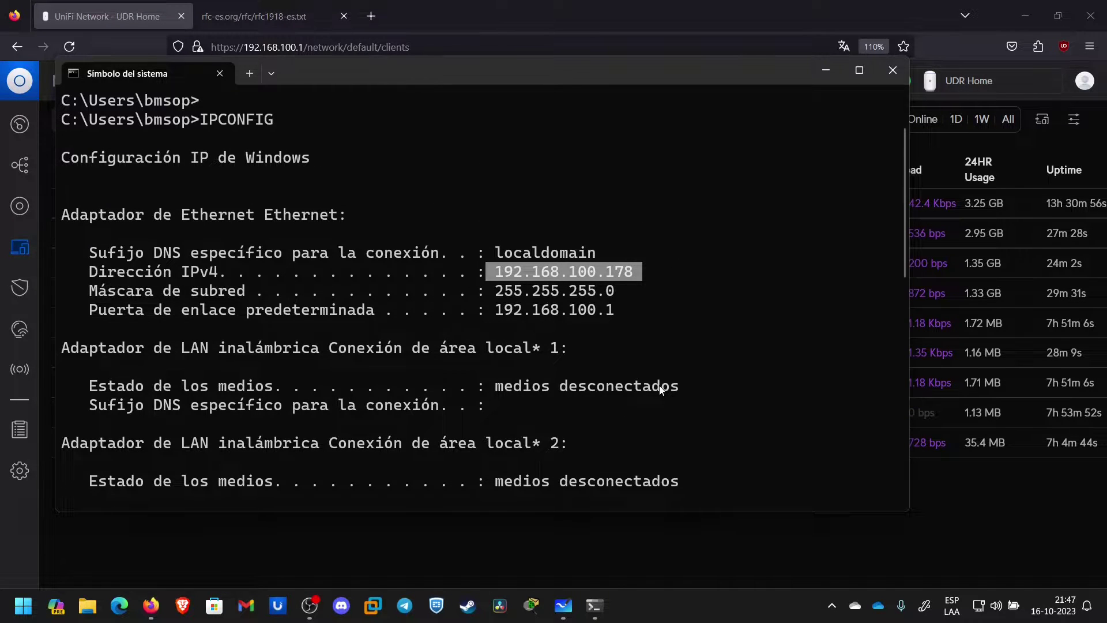
left_click(636, 288)
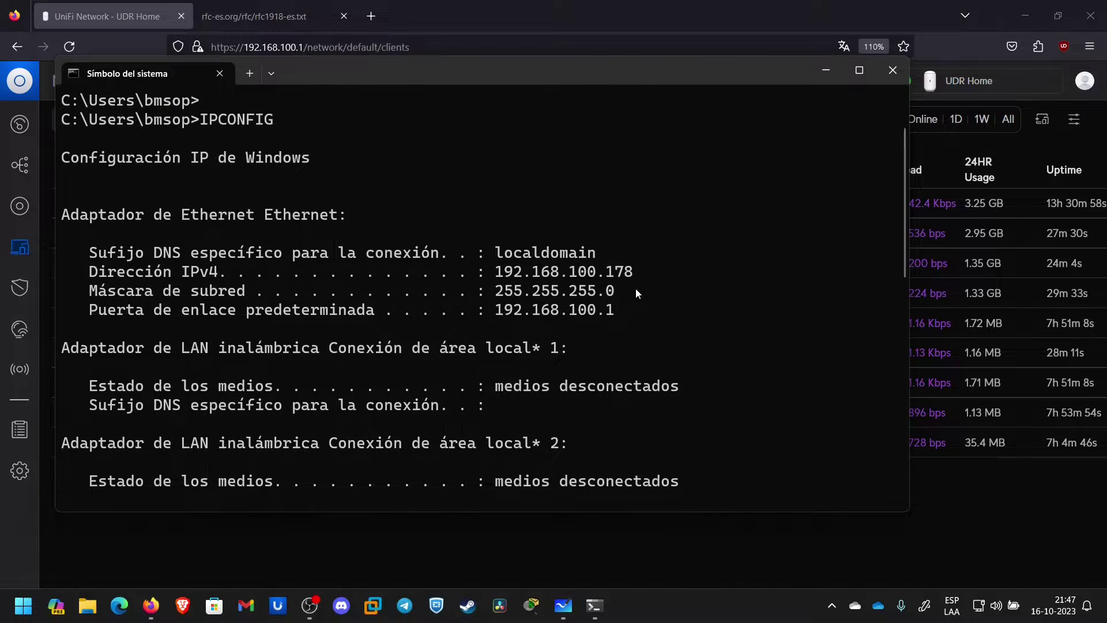
left_click_drag(801, 66, 756, 425)
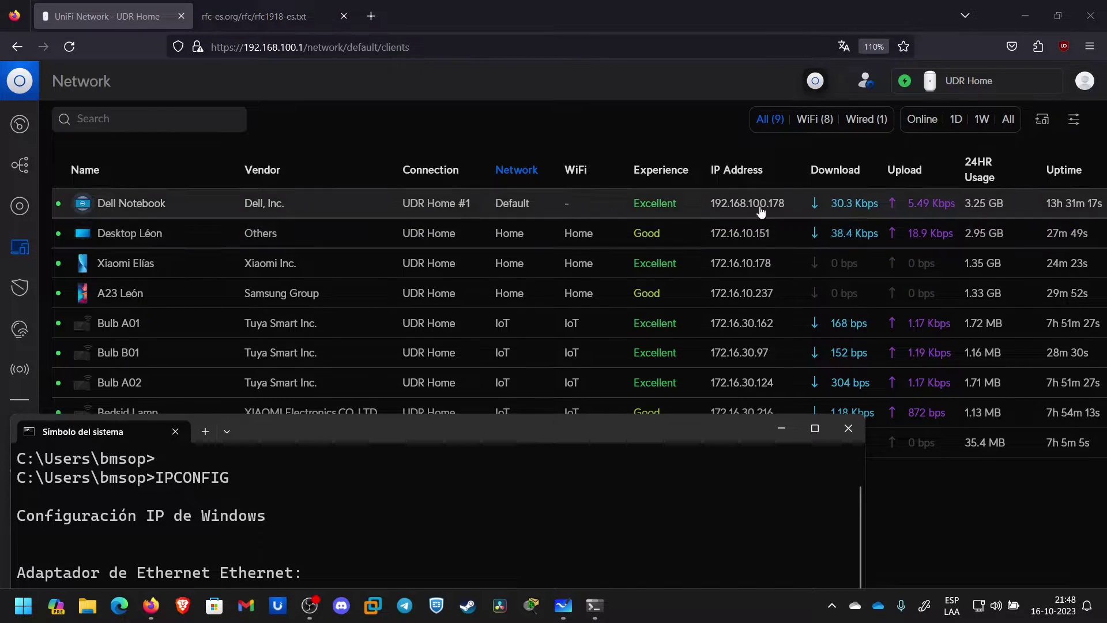
left_click_drag(679, 425, 747, 98)
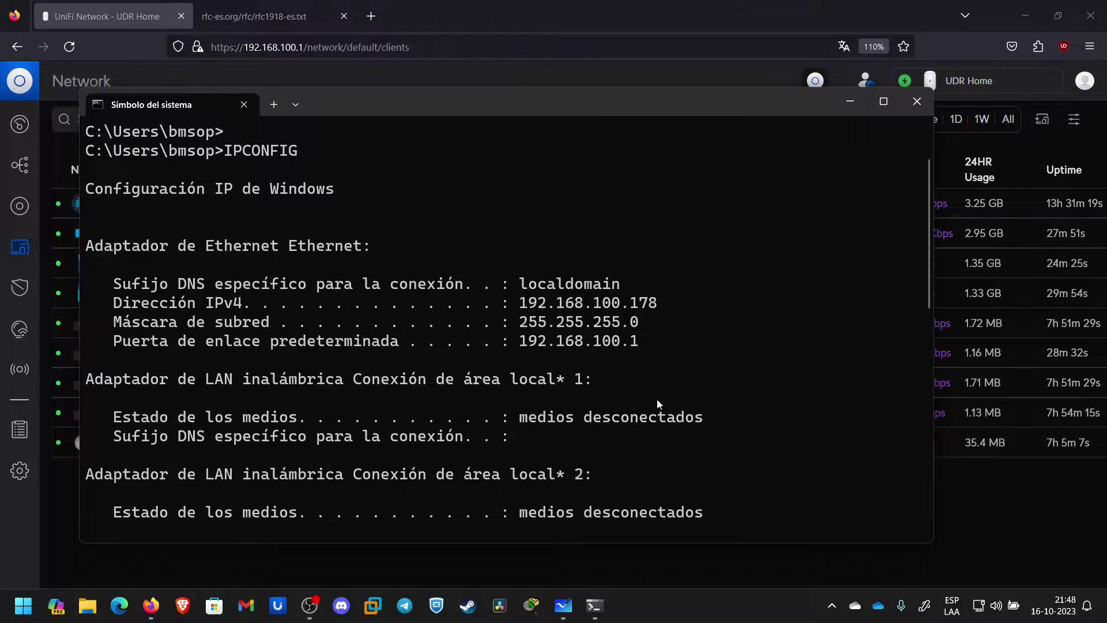
Ping the desktop computer on the Home network at 172.16.10.151 and stop the test before it completes
key("Return")
key("Return")
key("Return")
key("Return")
key("Return")
type("PING")
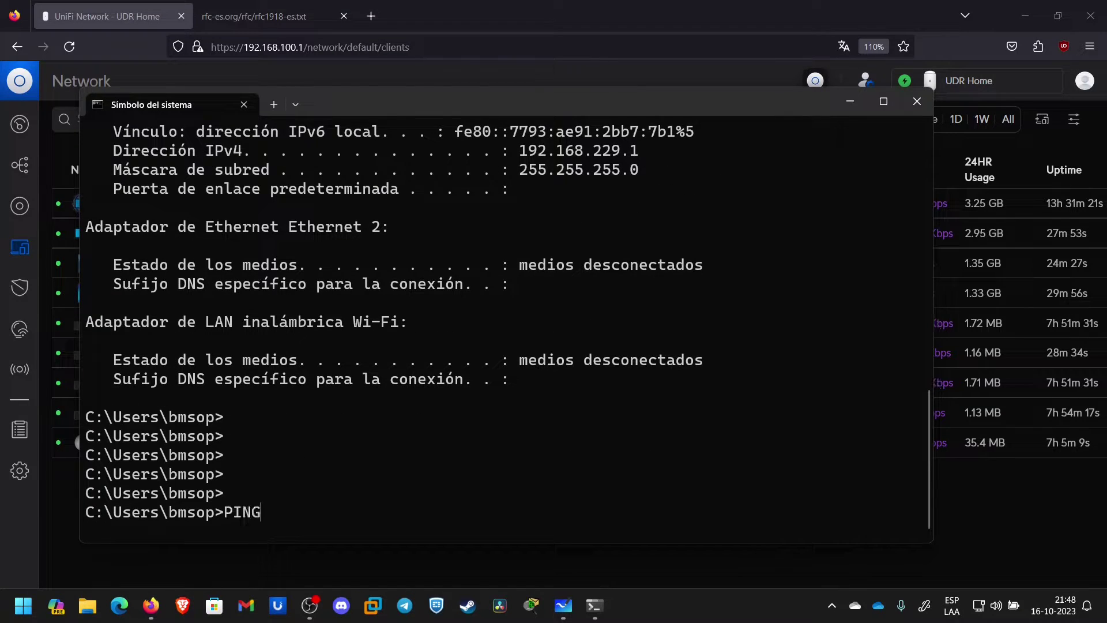
key("BackSpace")
key("BackSpace")
key("BackSpace")
key("BackSpace")
type("p")
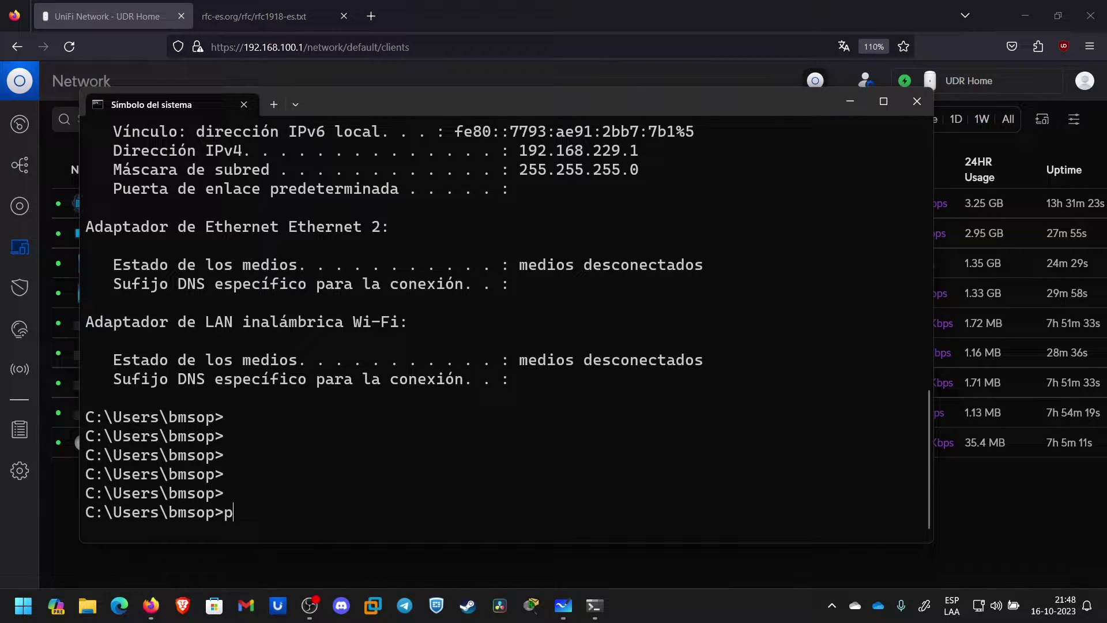
type("ing 172.16.")
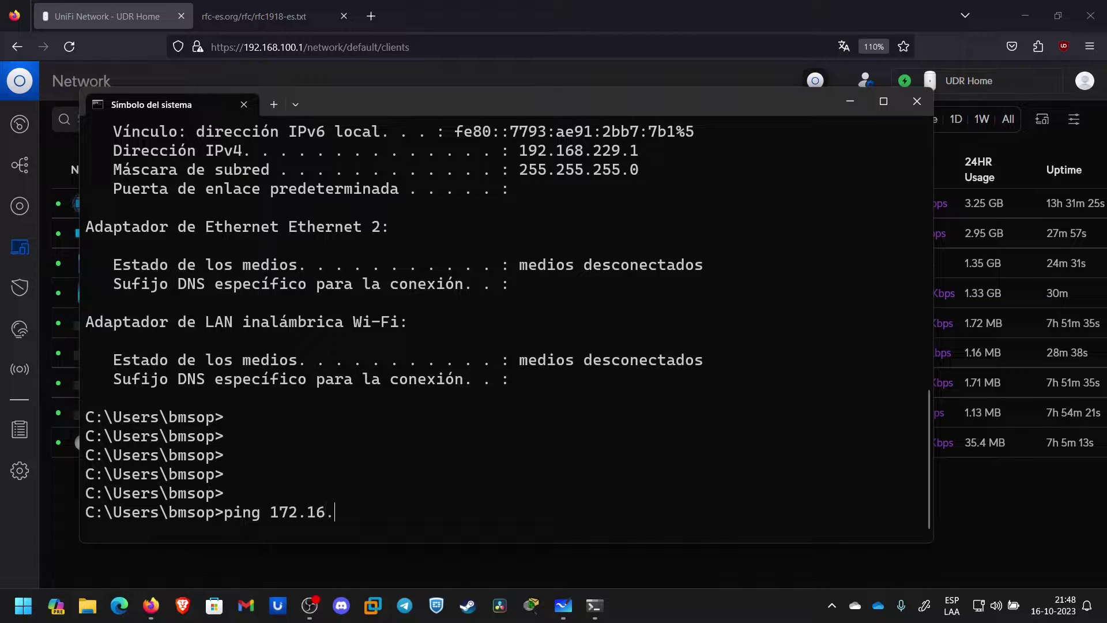
type("10.")
mouse_move(661, 104)
left_mouse_down()
mouse_move(661, 300)
mouse_move(662, 89)
left_mouse_up()
type("151")
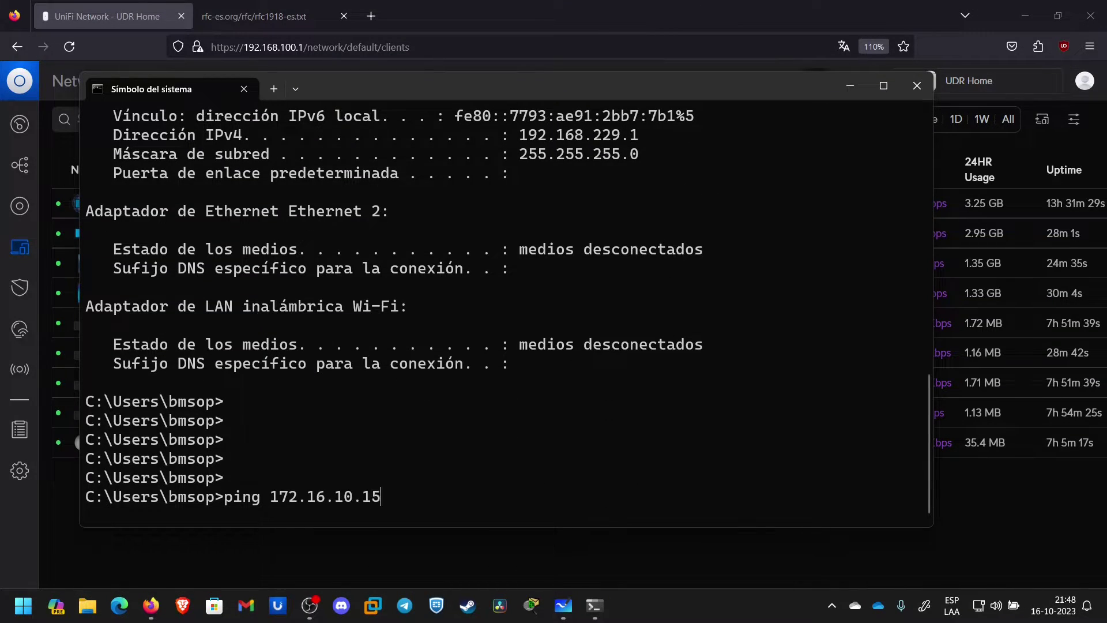
key("Return")
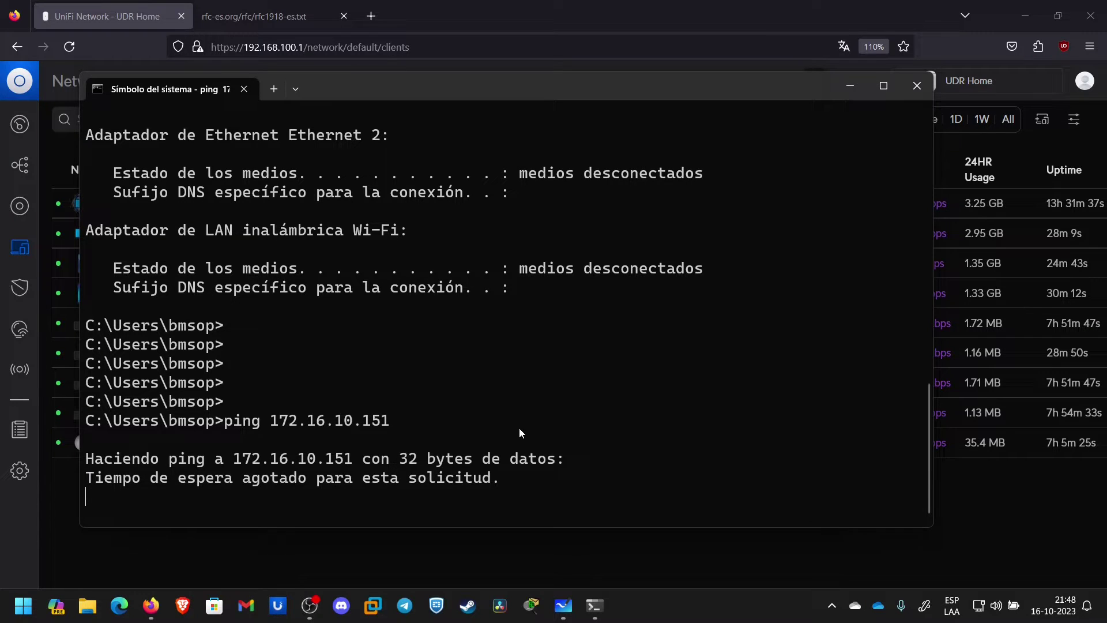
key("ctrl+c")
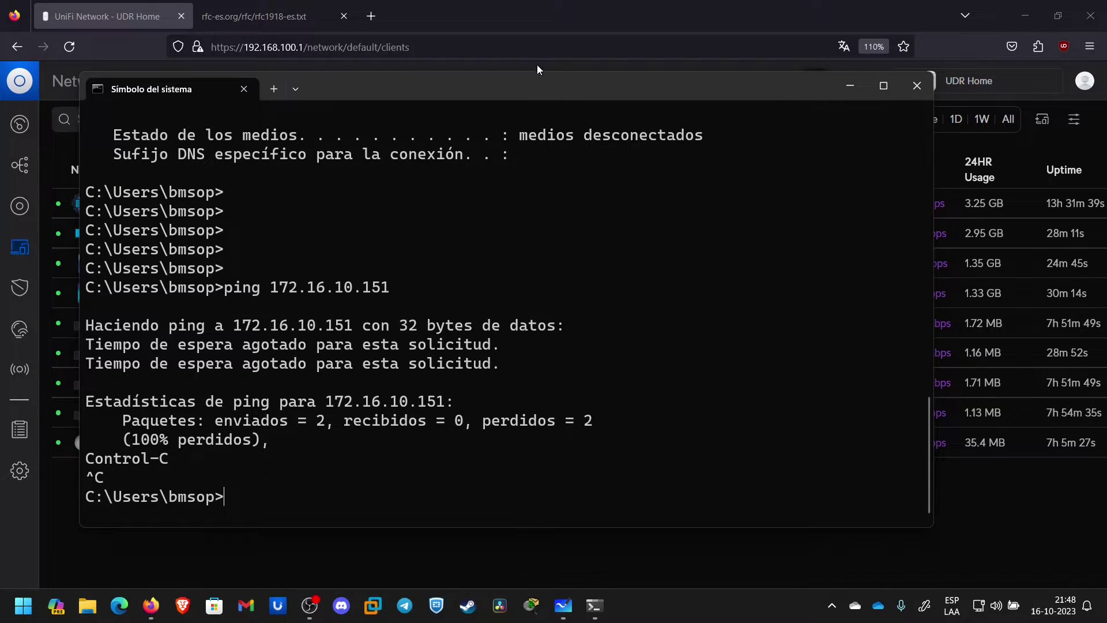
Look up the Xiaomi phone's address in the client list and ping it on the Home network at 172.16.10.178
left_click_drag(546, 91, 527, 396)
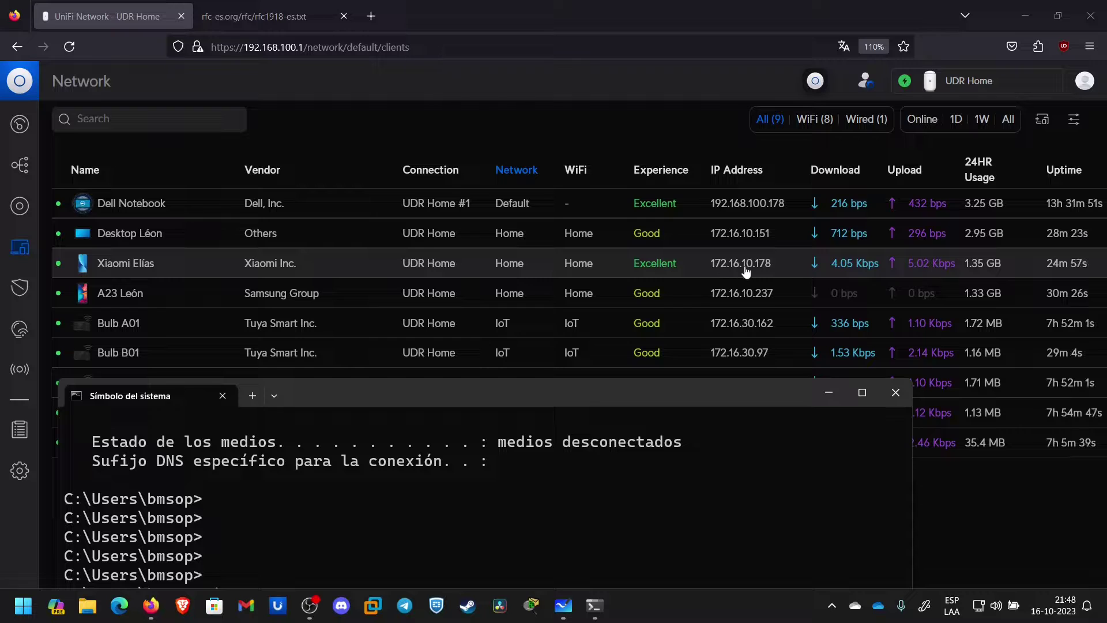
left_click_drag(646, 400, 643, 133)
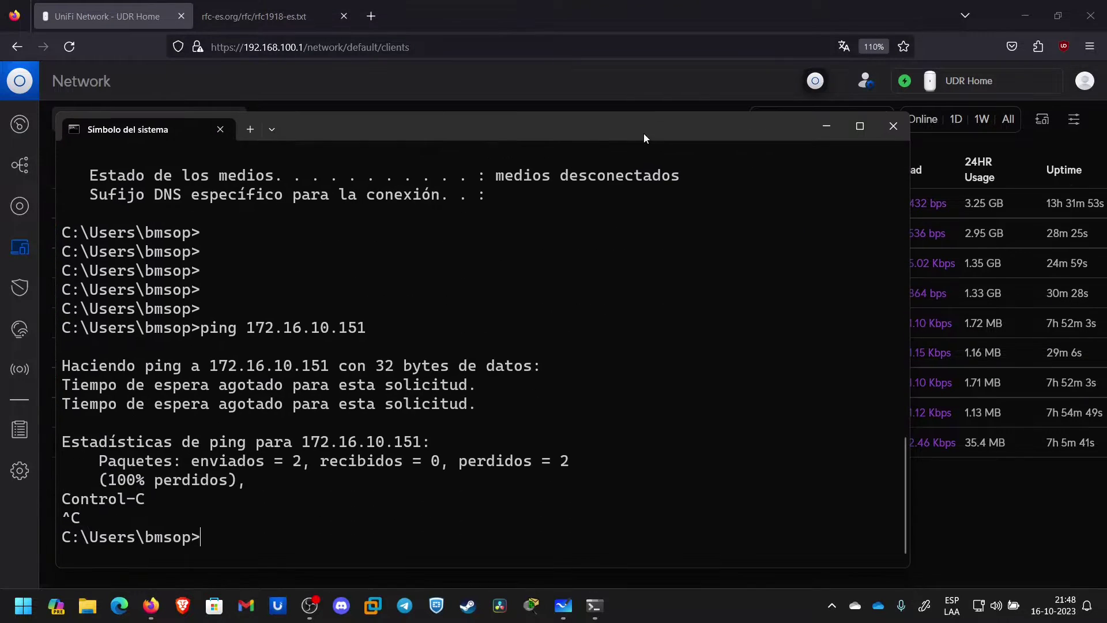
key("Return")
key("Return")
key("Up")
key("BackSpace")
key("BackSpace")
key("BackSpace")
key("BackSpace")
key("BackSpace")
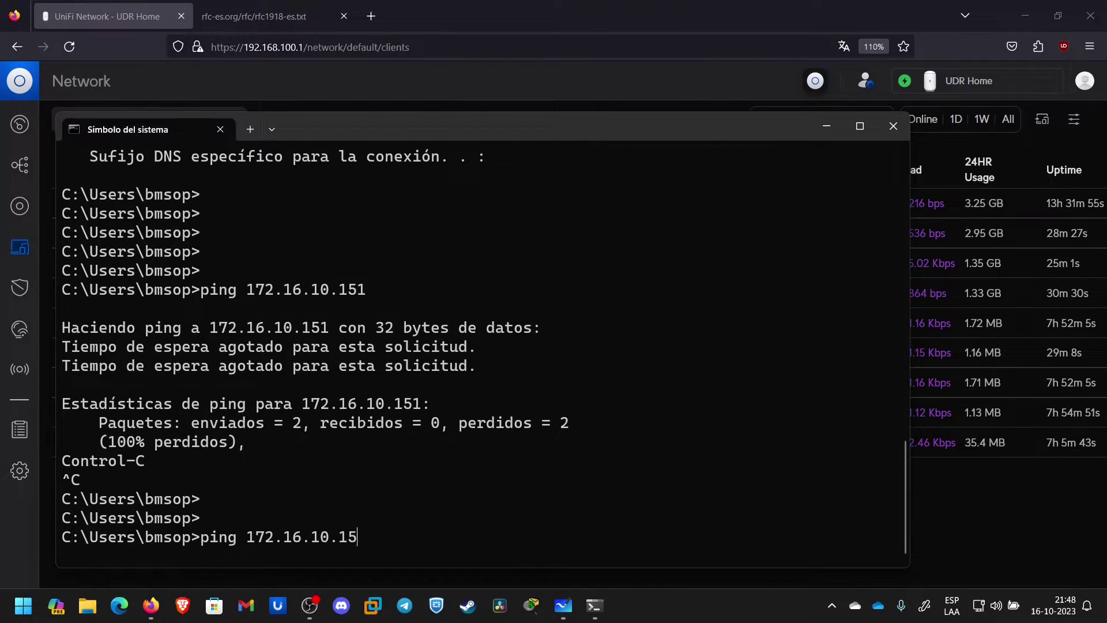
key("BackSpace")
key("BackSpace")
type(".10")
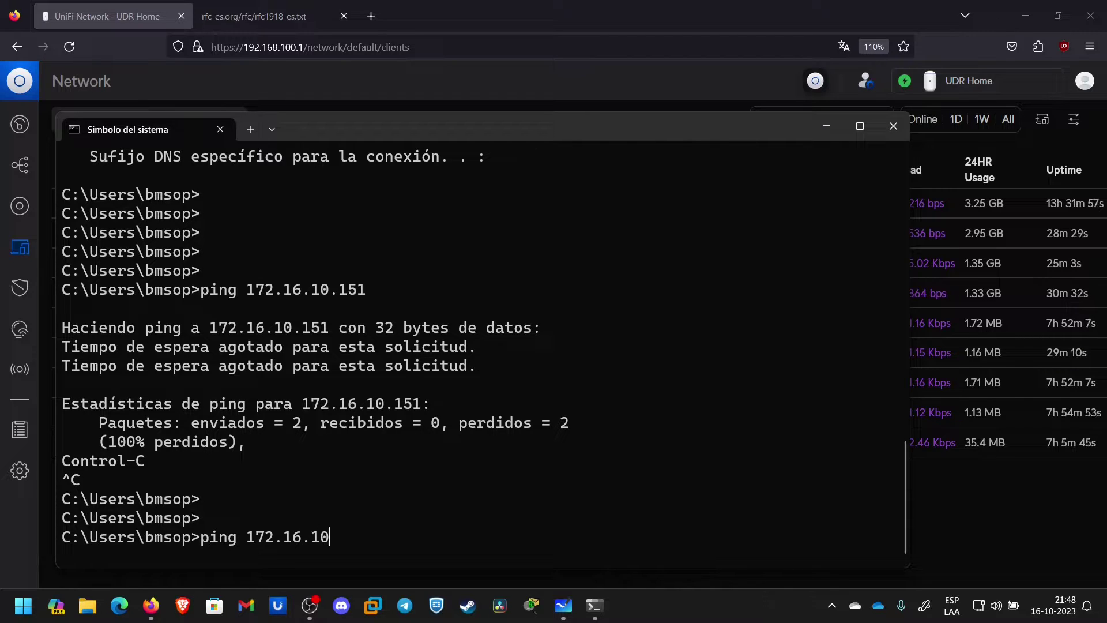
type(".178")
key("Return")
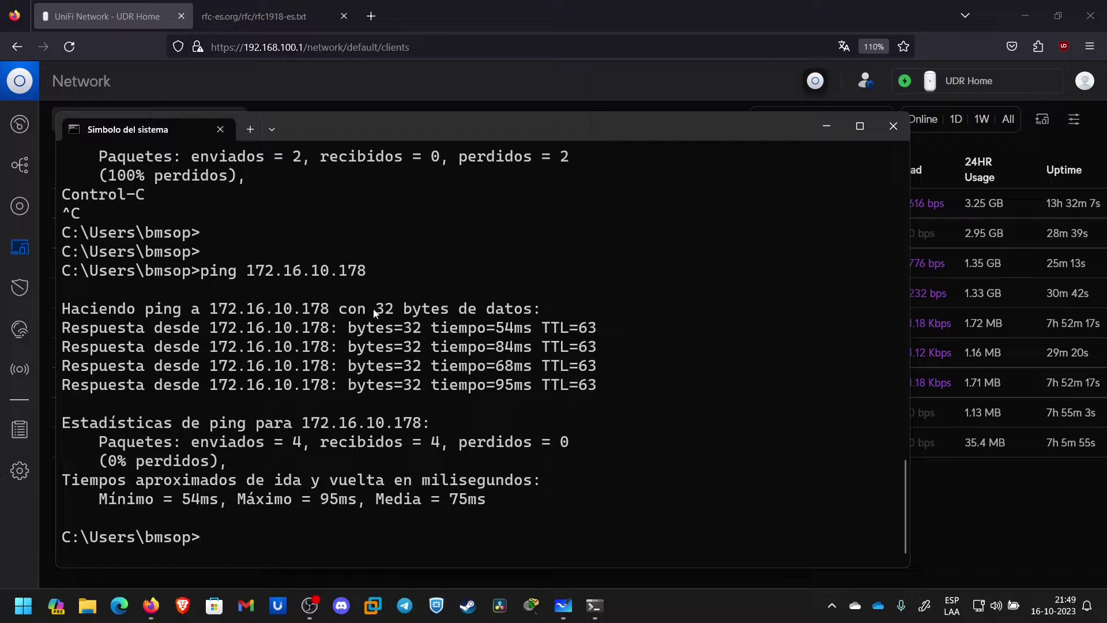
Repeat the ping to 172.16.10.178 and close the Command Prompt window
key("Return")
key("Up")
key("Return")
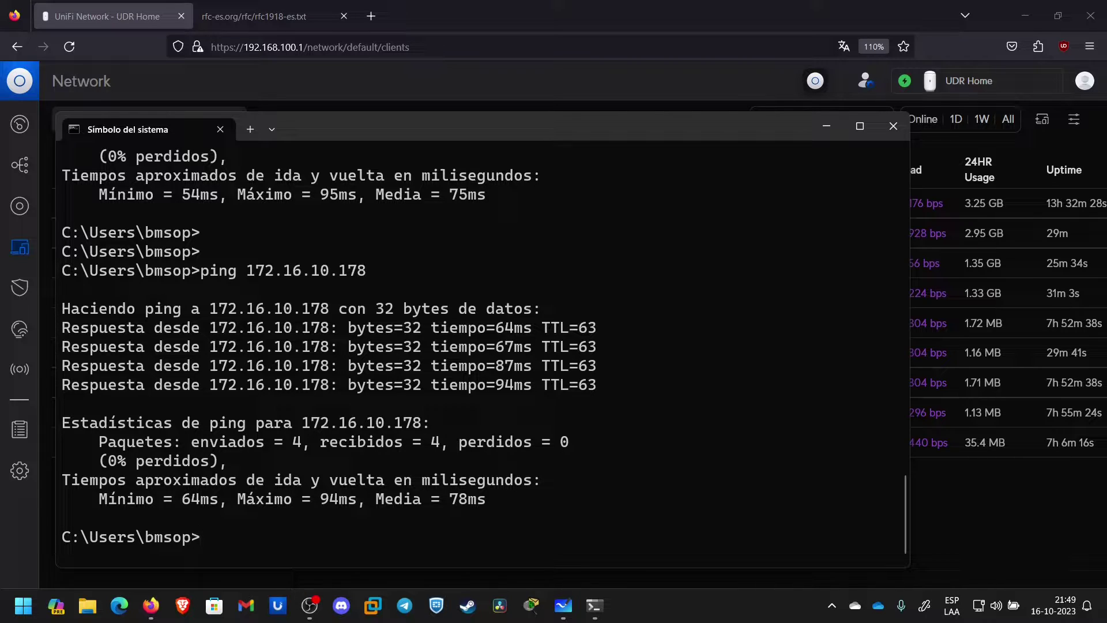
key("Return")
key("Return")
key("Return")
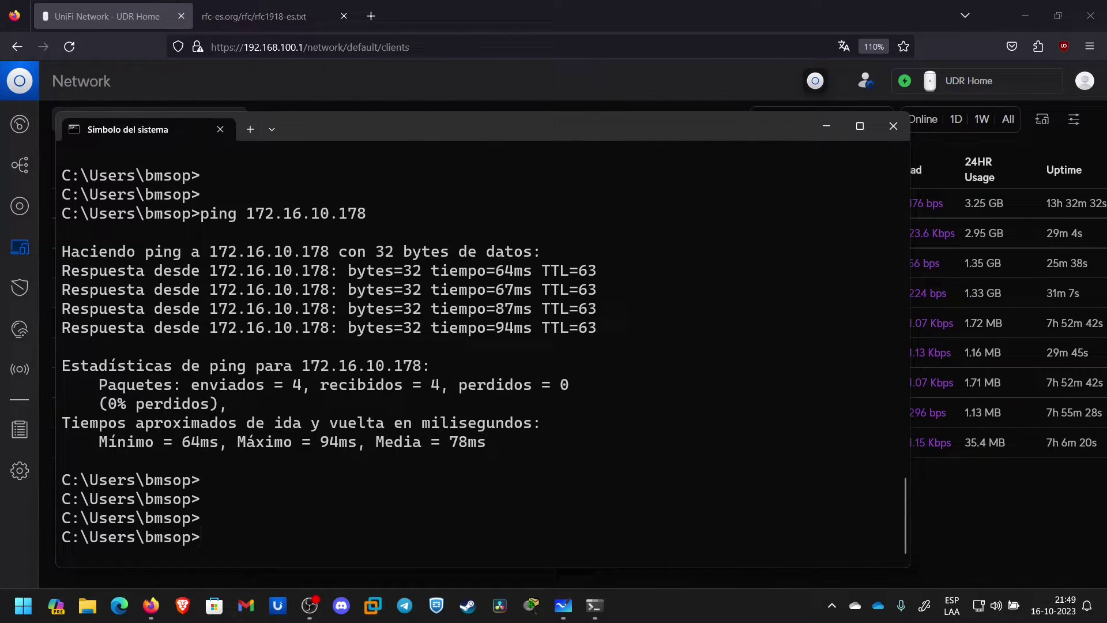
left_click(893, 126)
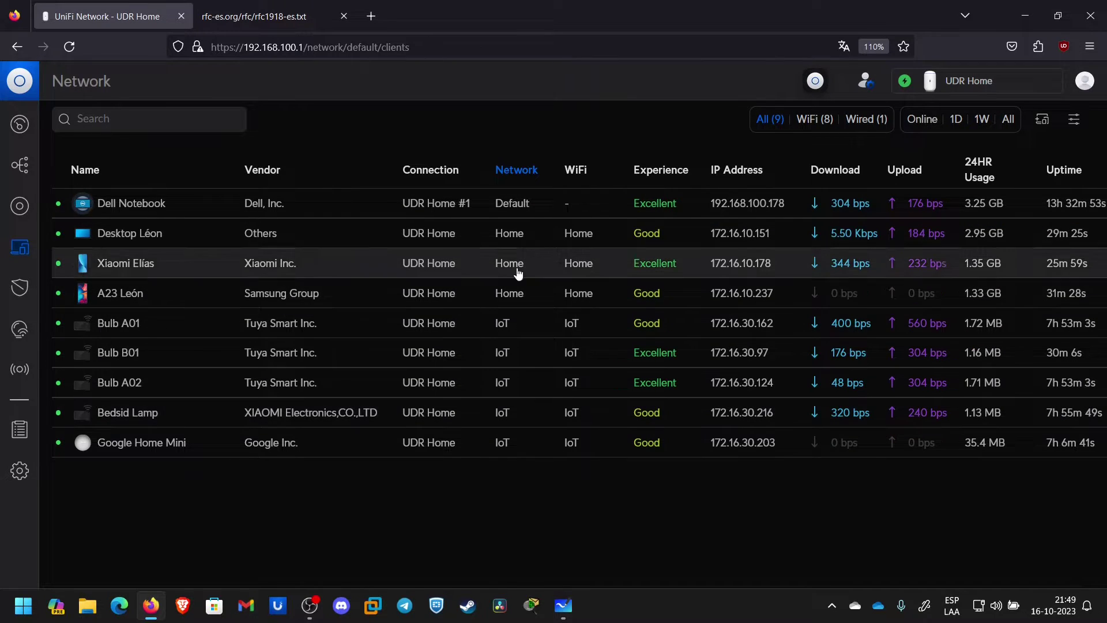
Show the Internet firewall rules in the Application Firewall settings
left_click(19, 472)
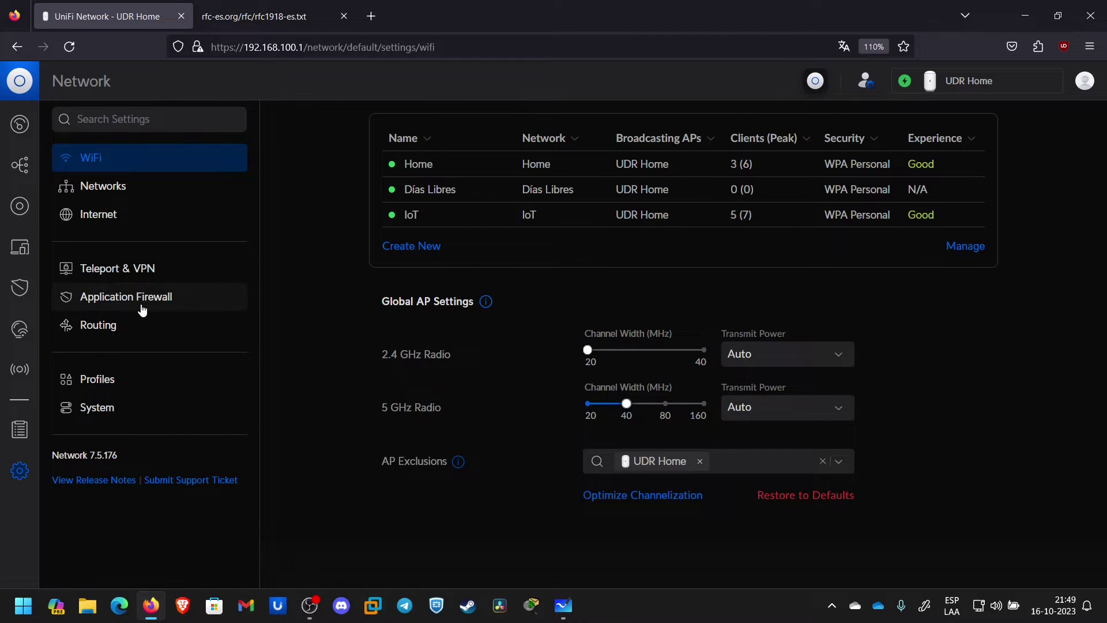
left_click(143, 309)
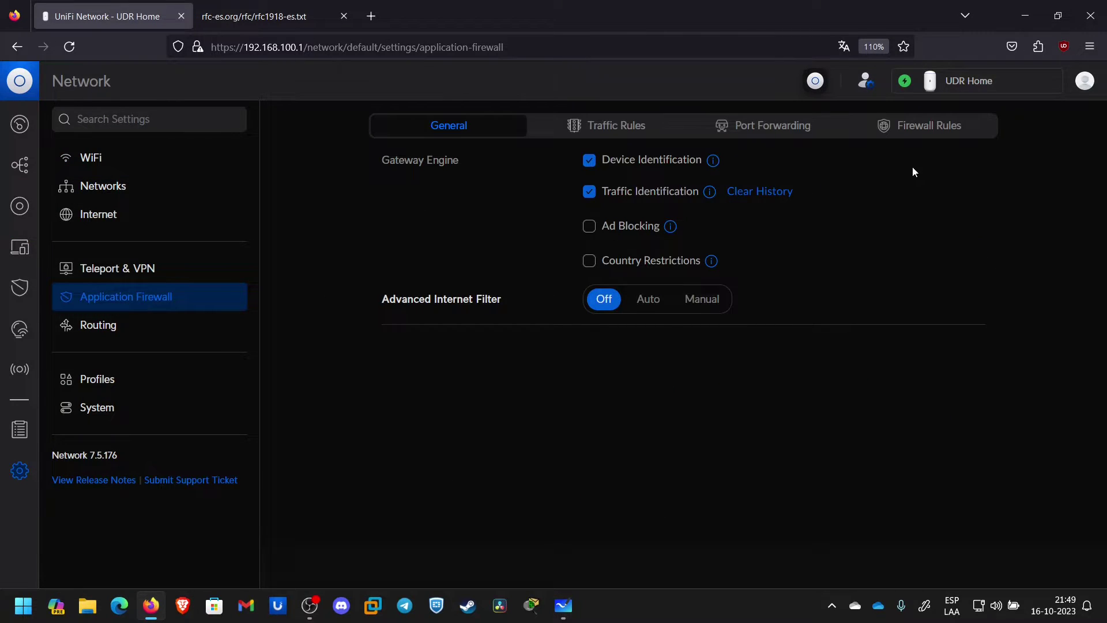
left_click(929, 137)
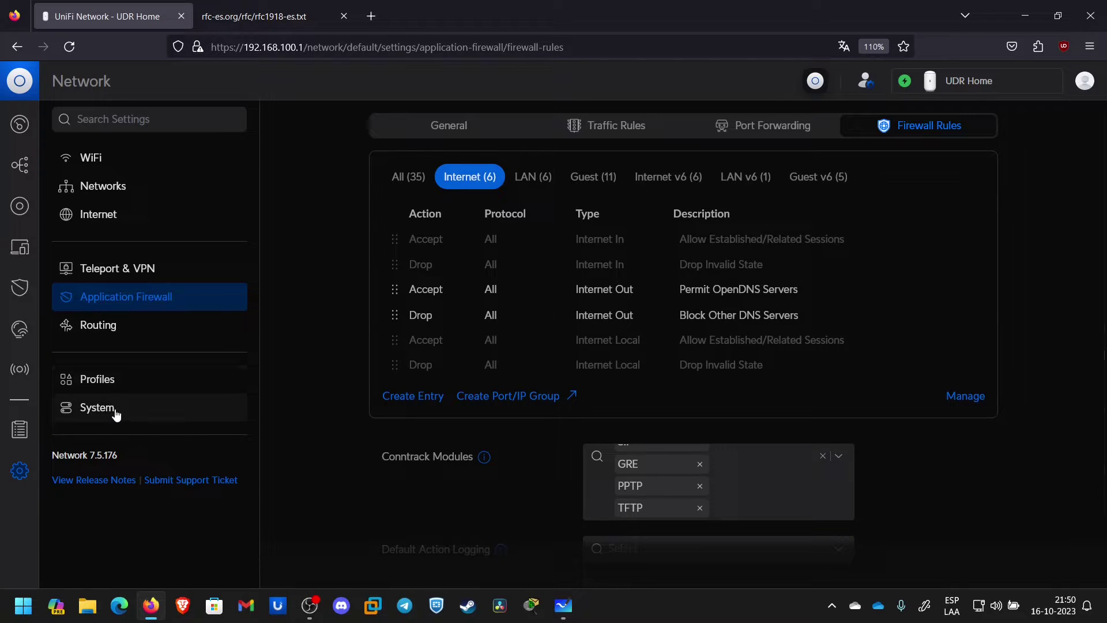
Start a new port/IP group in the IP Groups profile settings
left_click(126, 381)
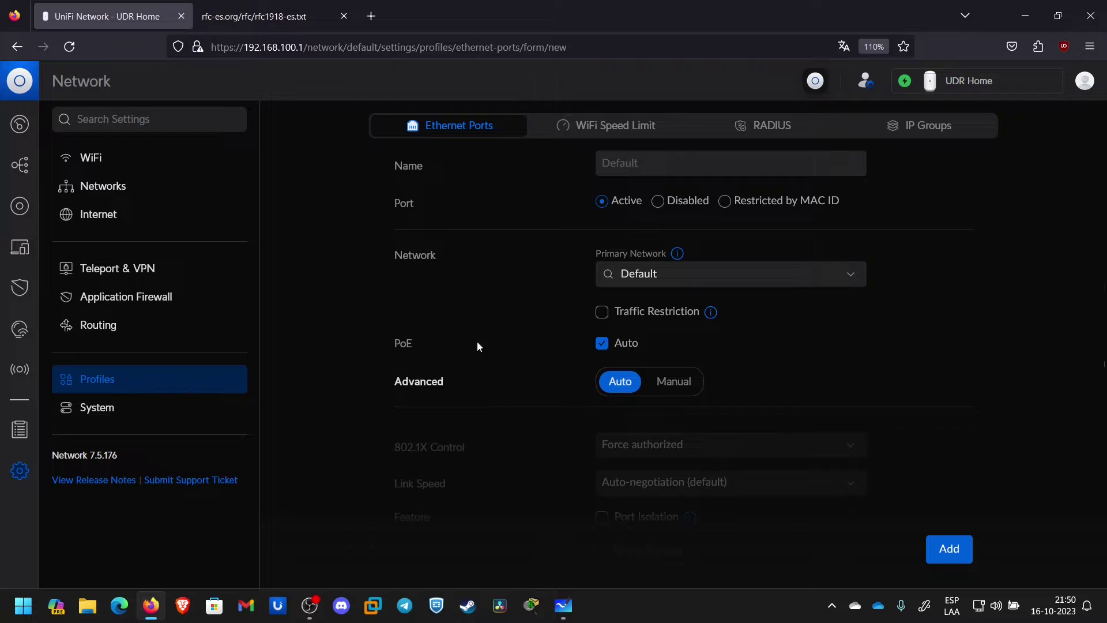
left_click(933, 131)
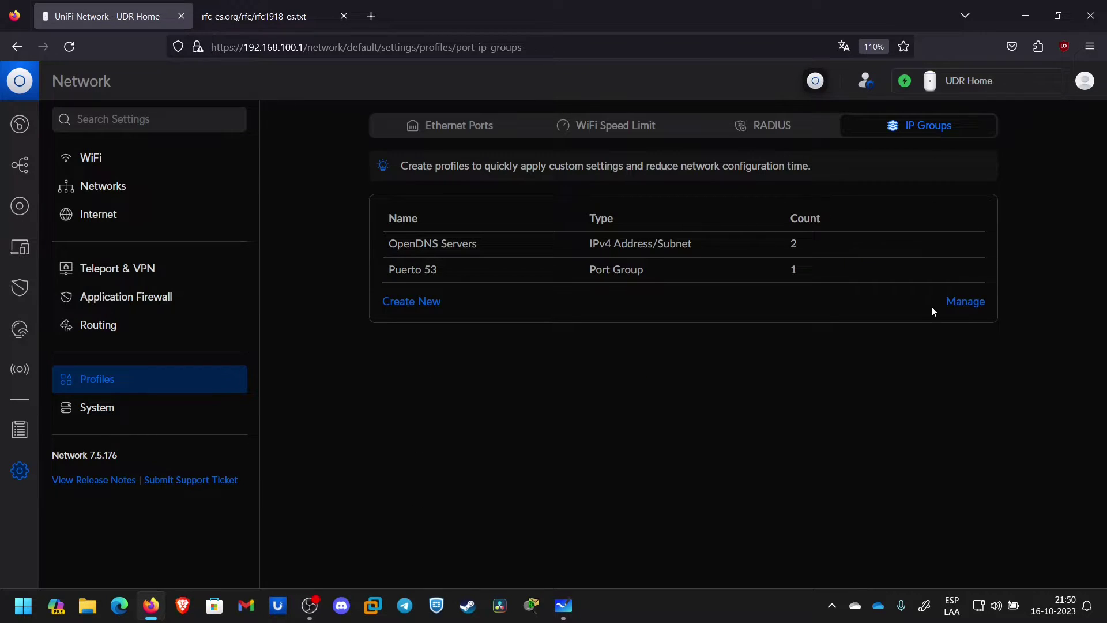
left_click(417, 301)
left_click(659, 155)
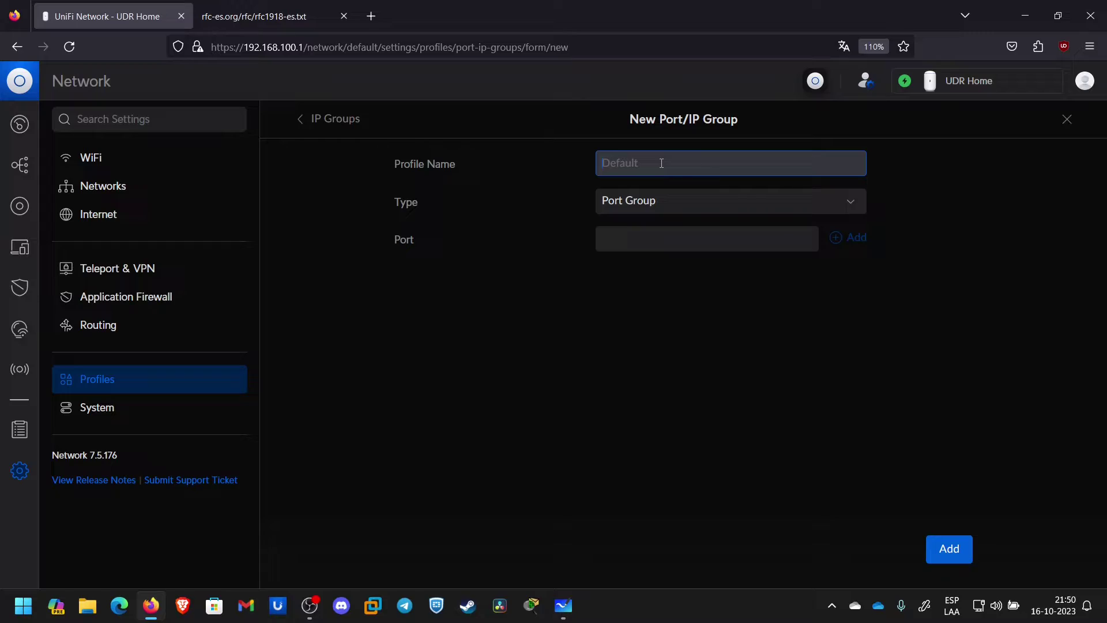
Read through the RFC 1918 document from its beginning to section 3, Espacio de direcciones privado, and enlarge the page to 160%
left_click(282, 16)
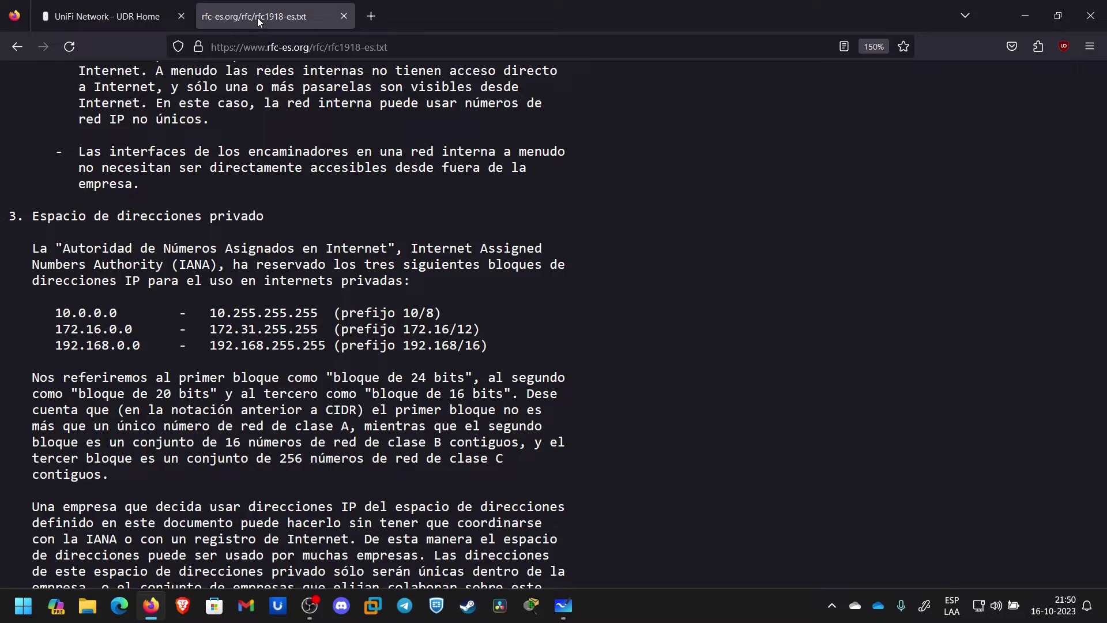
scroll(226, 189, "up", 20)
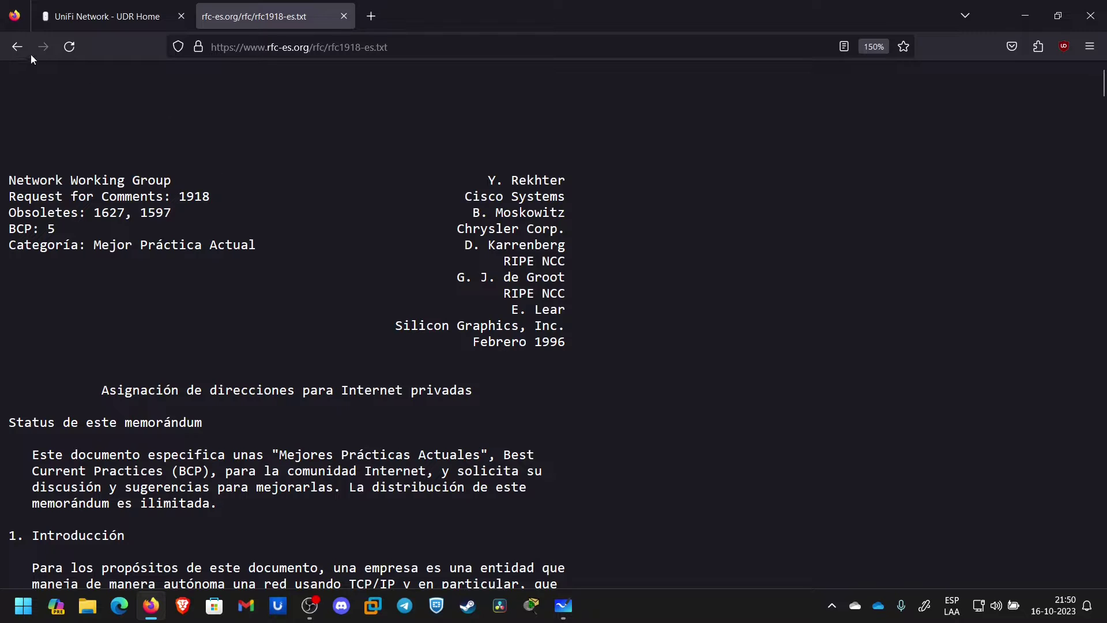
scroll(228, 288, "down", 4)
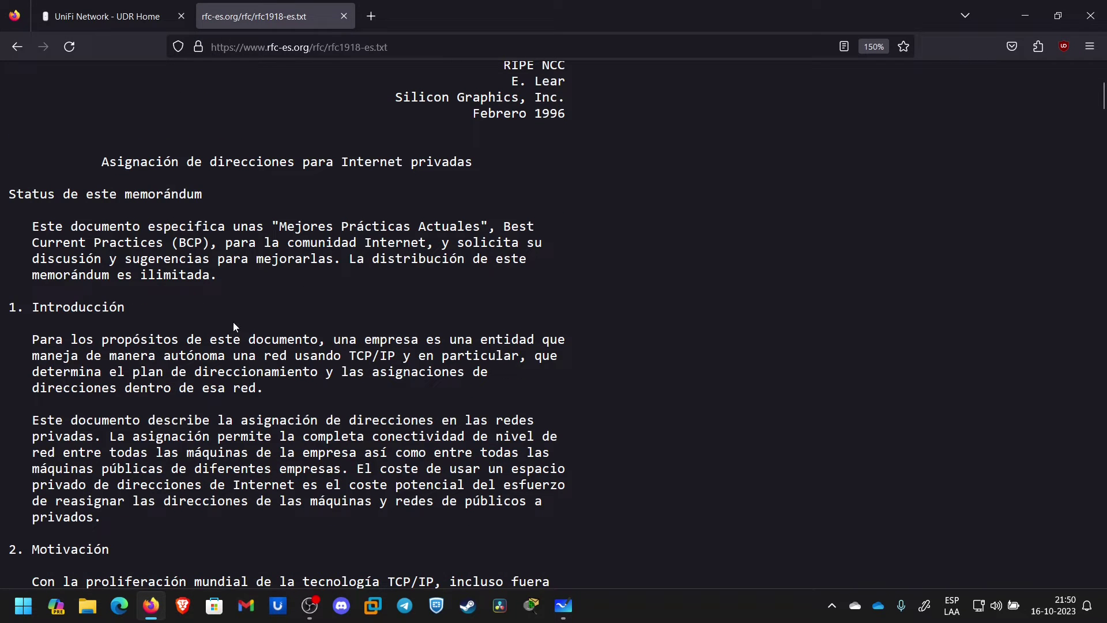
scroll(233, 321, "down", 2)
scroll(233, 323, "up", 2)
scroll(236, 325, "up", 2)
scroll(236, 325, "down", 8)
scroll(236, 327, "down", 10)
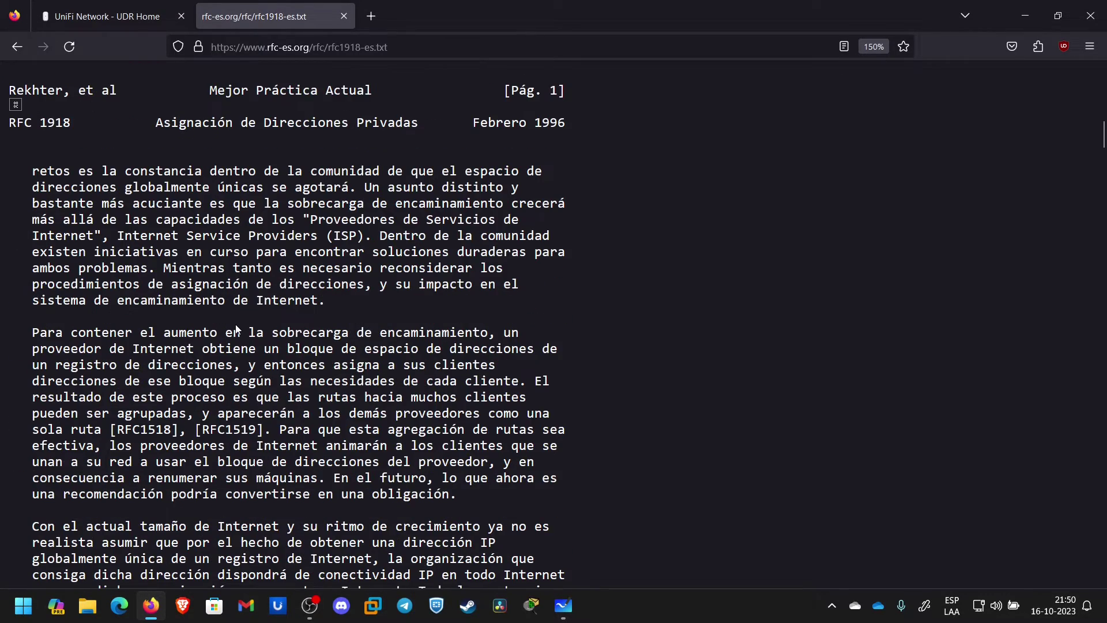
scroll(236, 325, "down", 8)
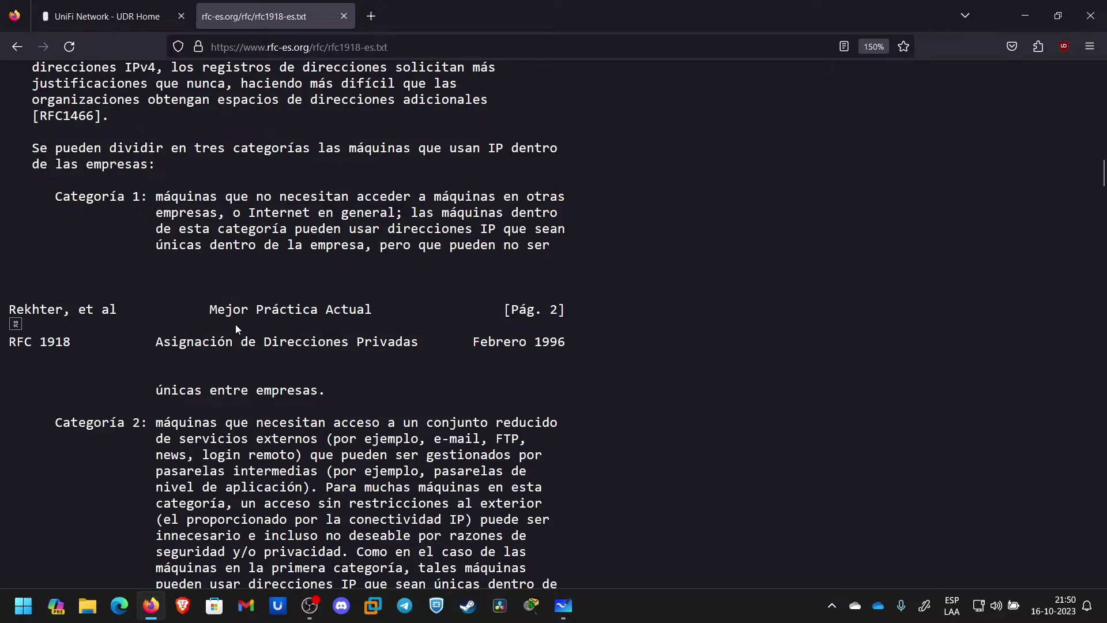
scroll(236, 324, "down", 10)
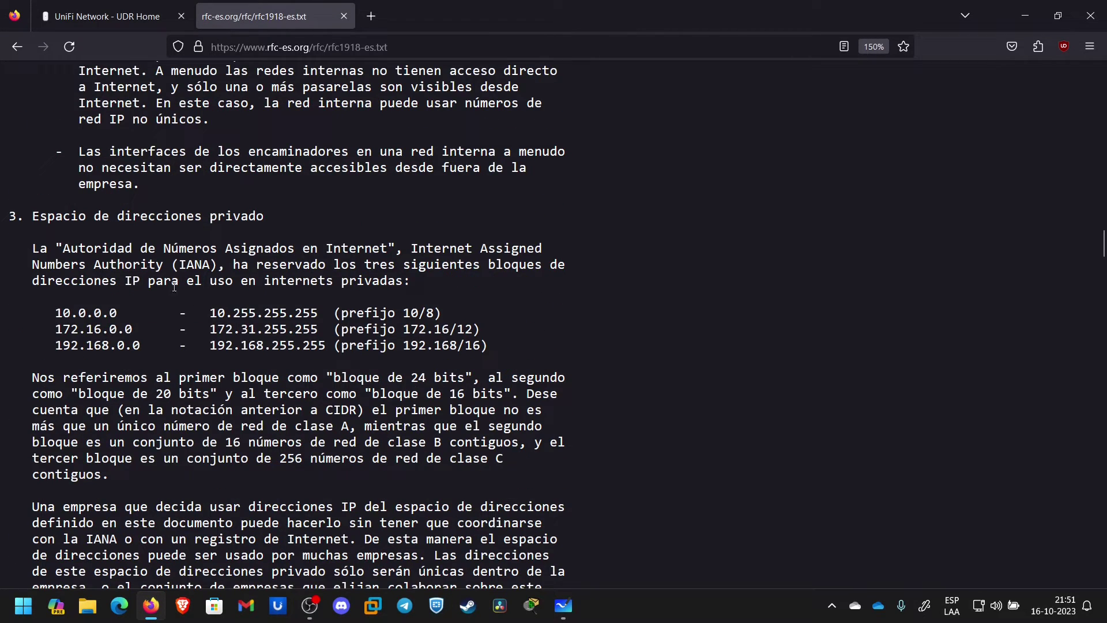
scroll(28, 222, "up", 2)
key("ctrl+plus")
scroll(37, 324, "down", 2)
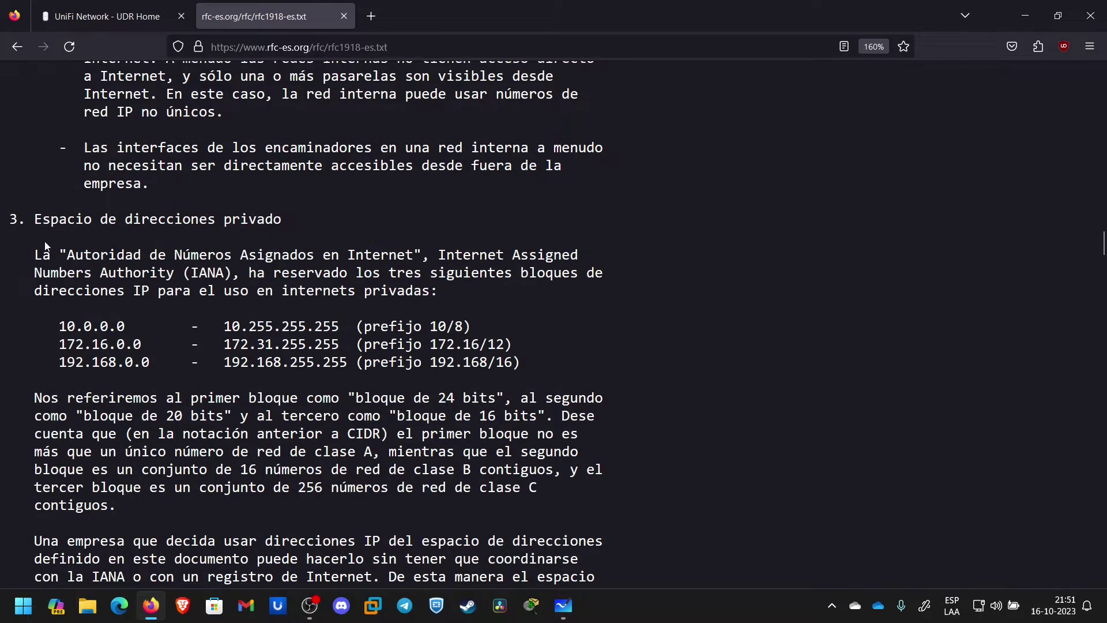
Highlight the section 3 heading and the three private address blocks with their prefixes in the RFC 1918 document
left_click_drag(34, 218, 287, 212)
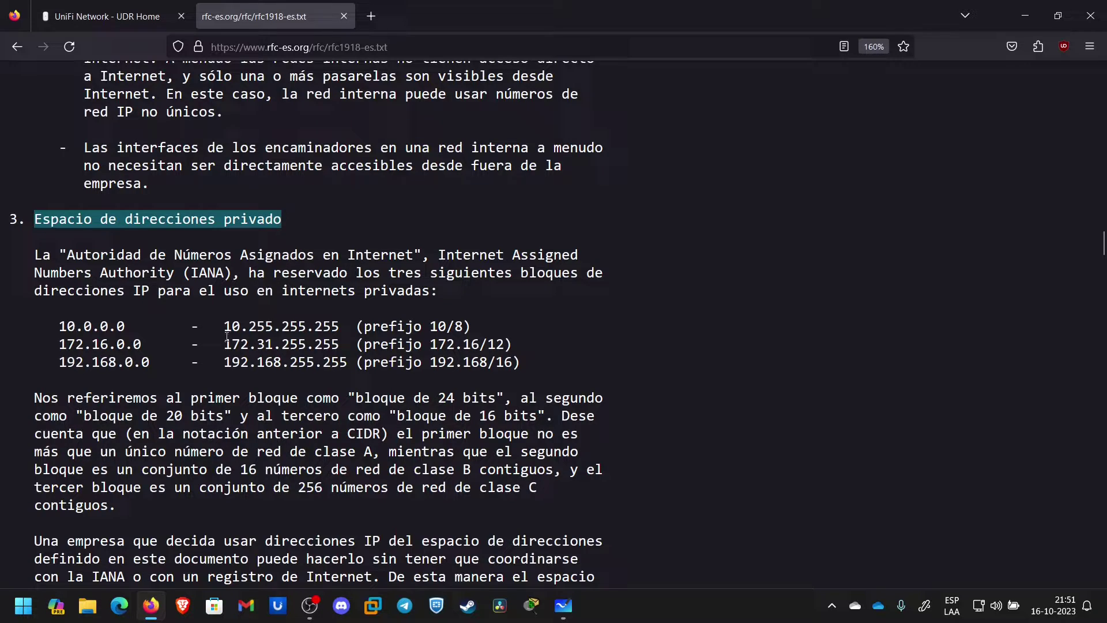
left_click_drag(59, 325, 339, 328)
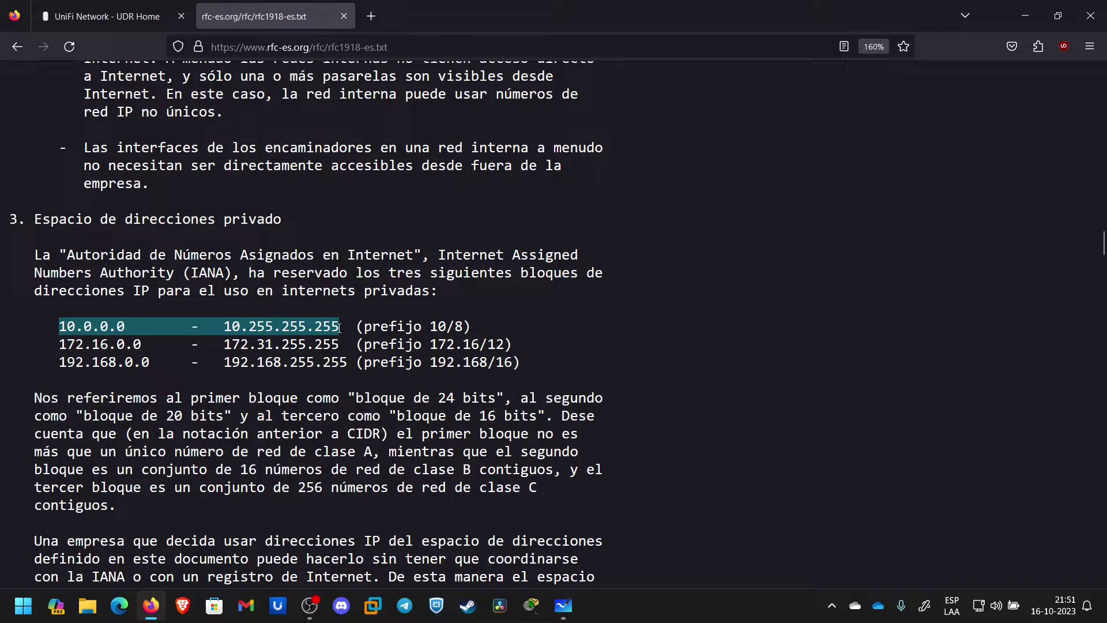
left_click_drag(56, 344, 148, 345)
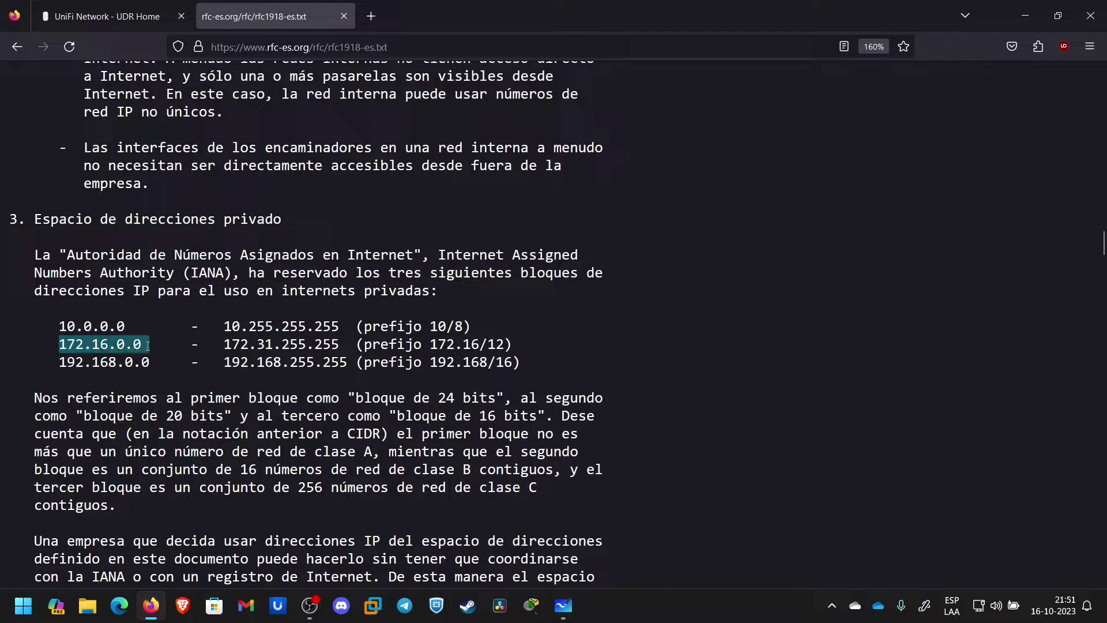
left_click_drag(225, 345, 338, 346)
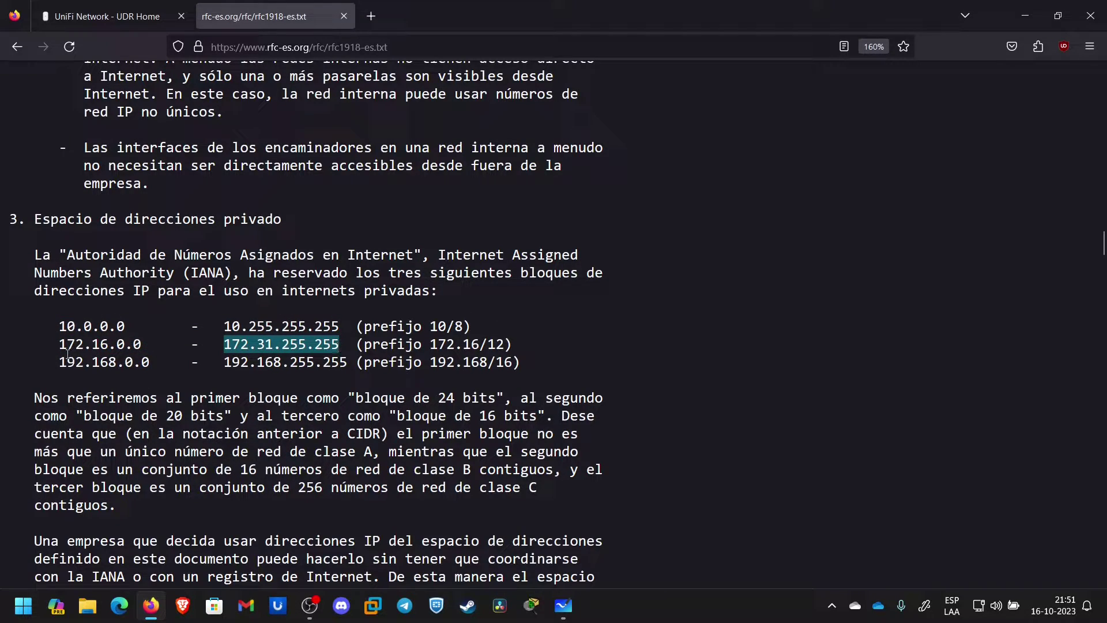
left_click_drag(58, 362, 150, 360)
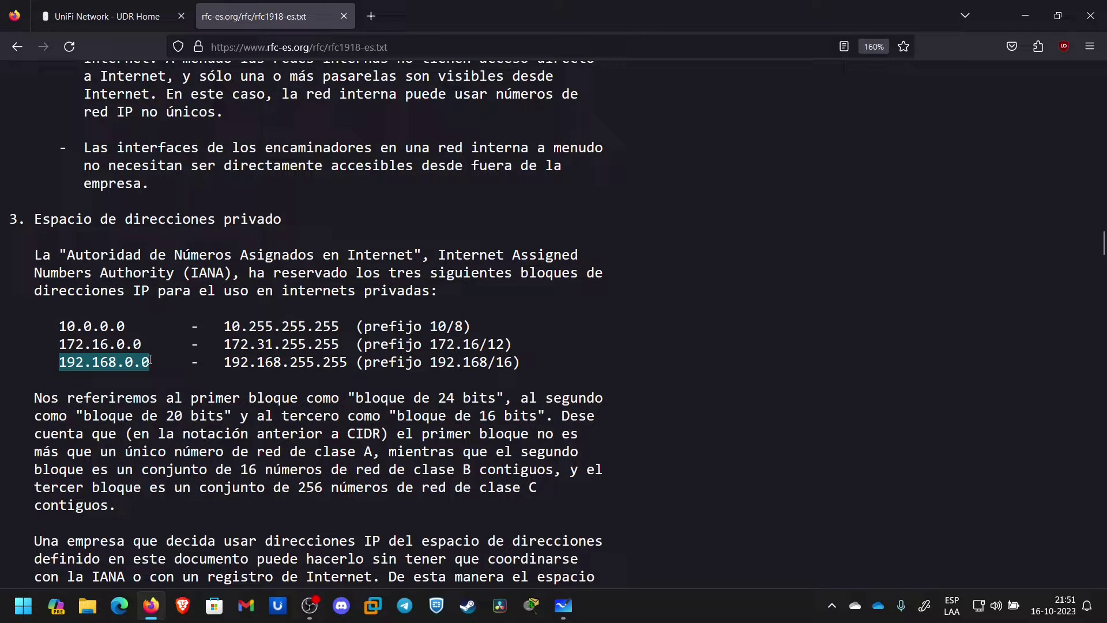
left_click_drag(225, 362, 346, 367)
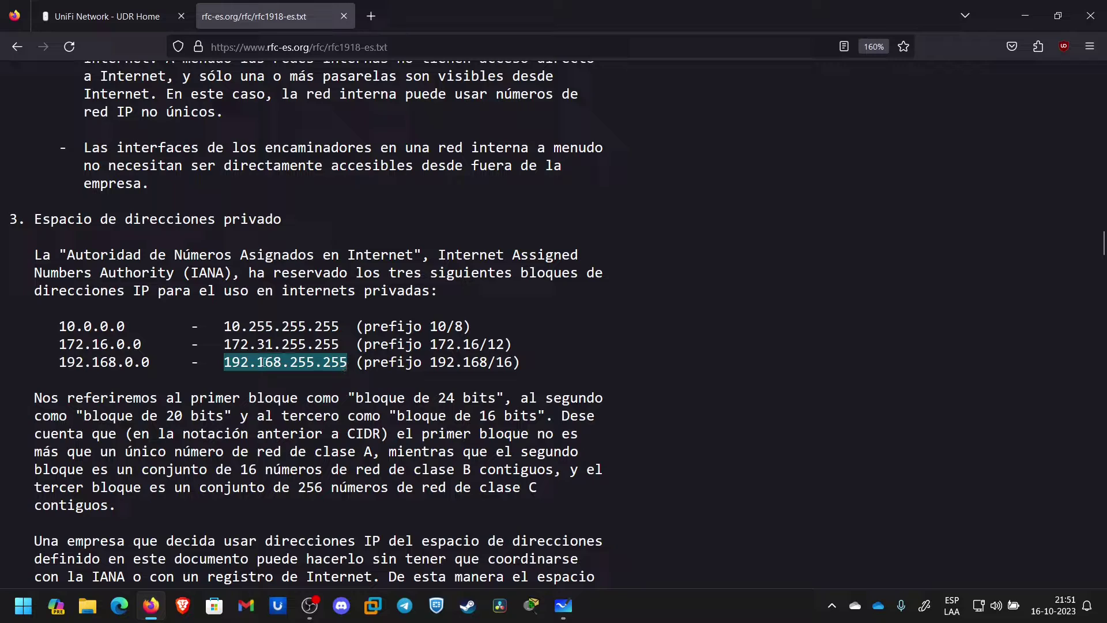
left_click(263, 362)
left_click_drag(61, 328, 125, 327)
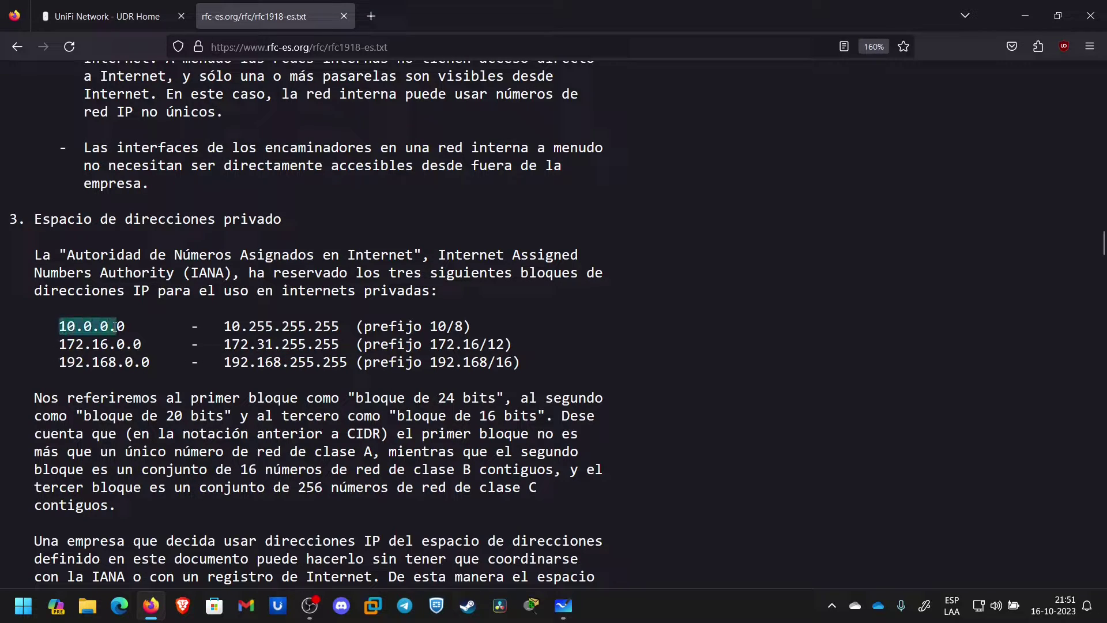
left_click(272, 368)
left_click_drag(450, 329, 463, 328)
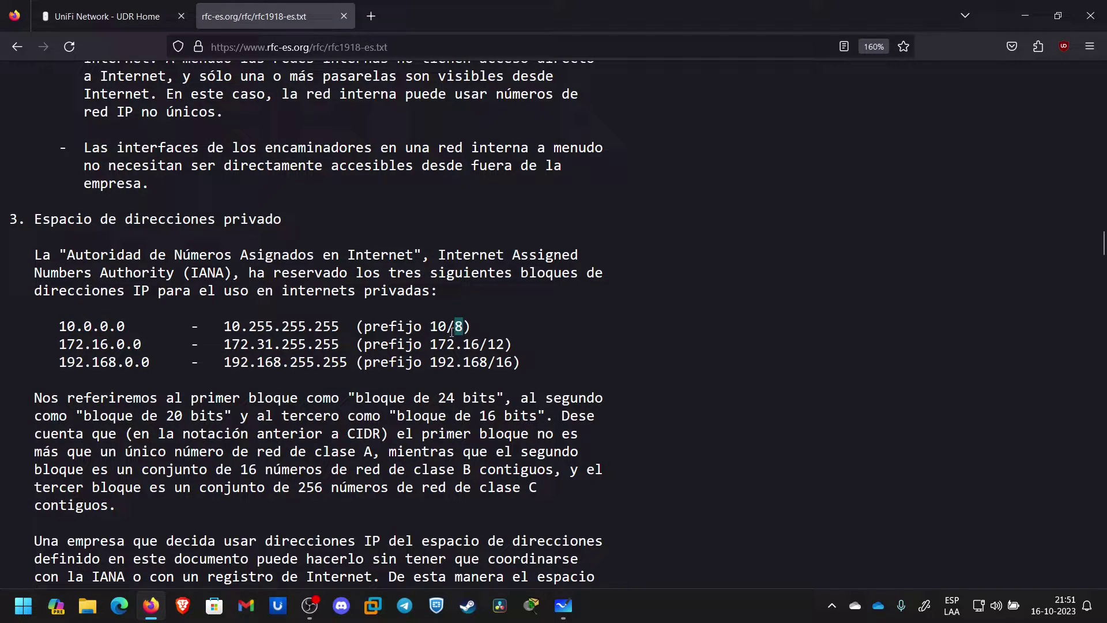
left_click(451, 329)
left_click_drag(56, 335, 524, 366)
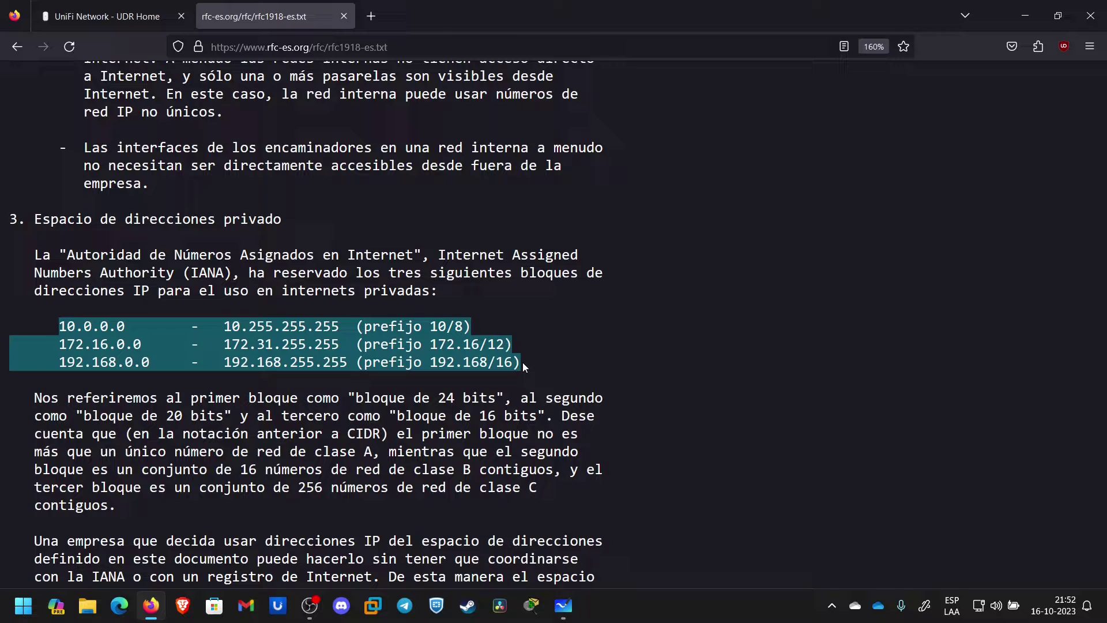
Return to the new port/IP group, name it RFC1918 and set its type to IPv4 Address/Subnet
key("ctrl+Tab")
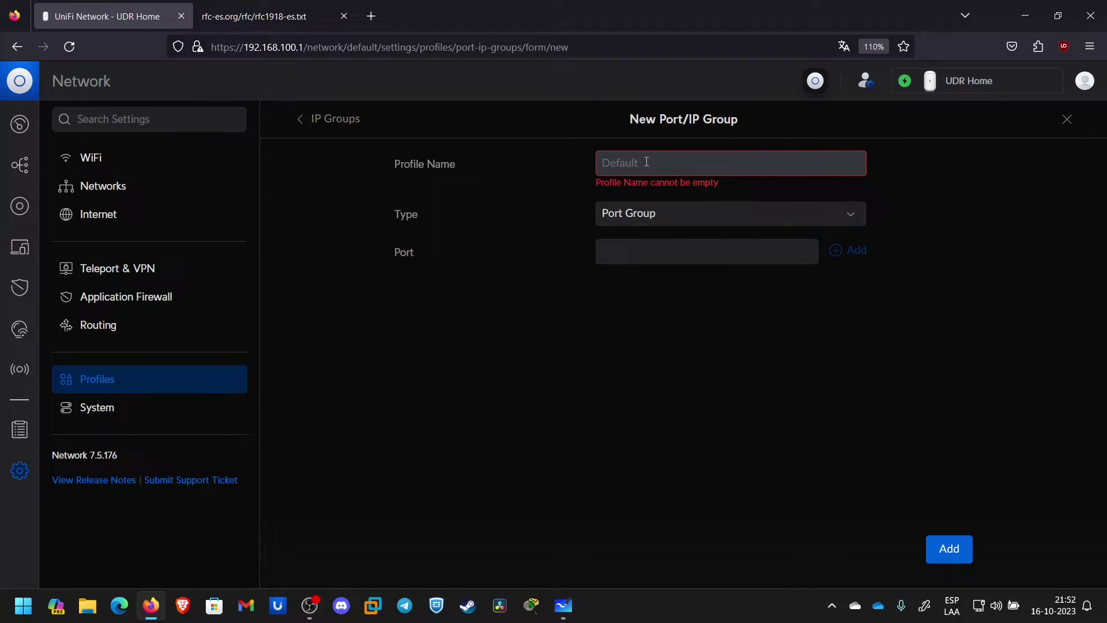
type("RFC")
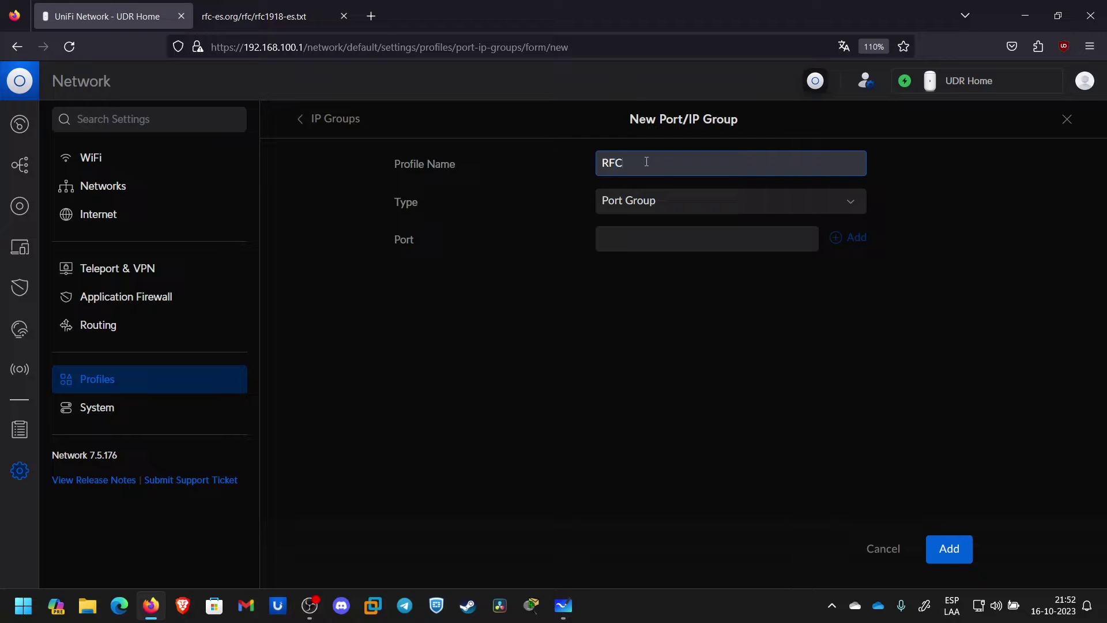
type("1918")
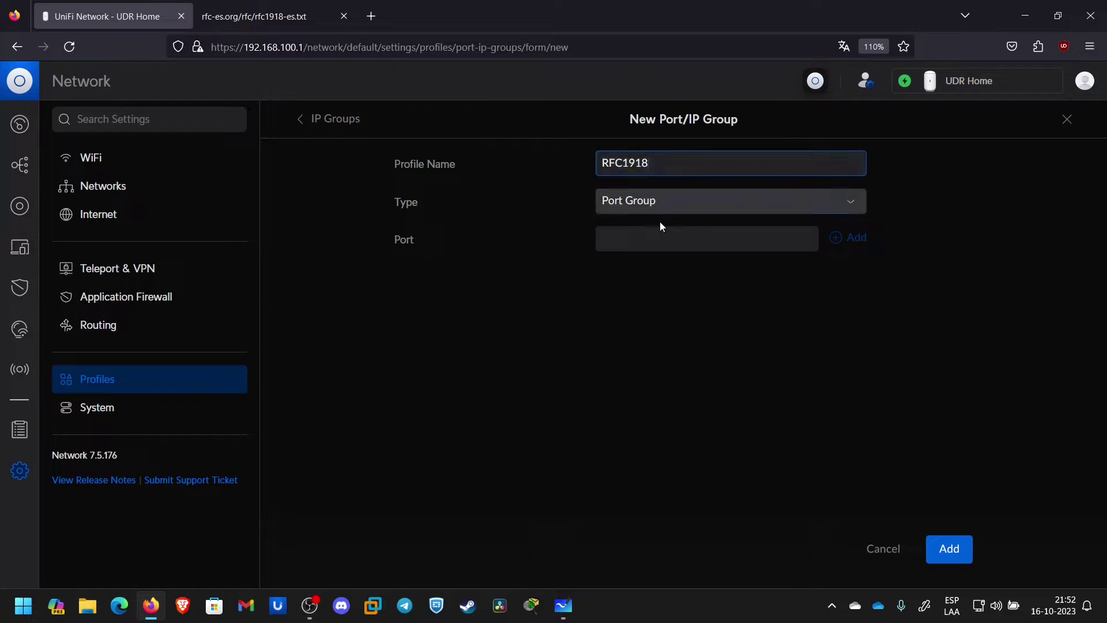
left_click(657, 205)
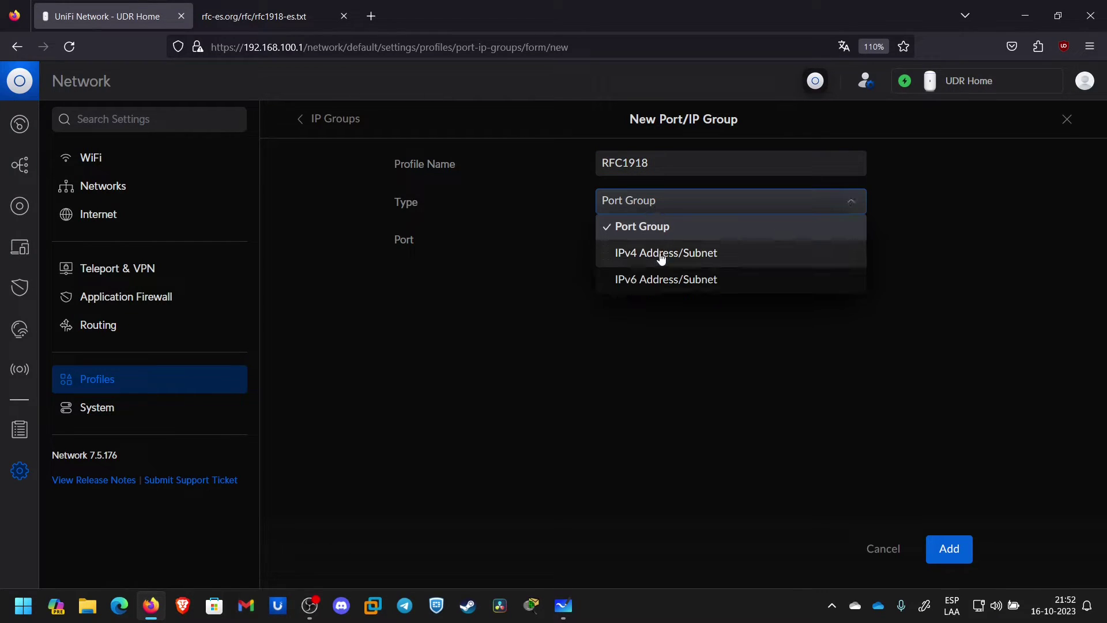
left_click(664, 256)
left_click(667, 238)
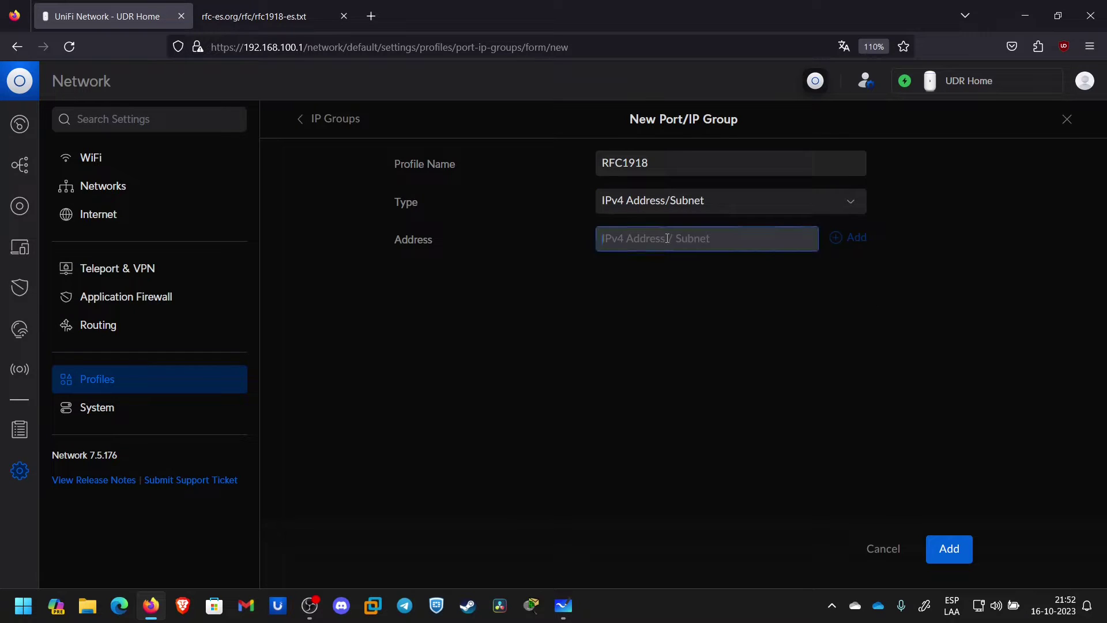
Add 10.0.0.0/8 to the RFC1918 group's addresses, checking the prefix in the RFC 1918 document
type("10.")
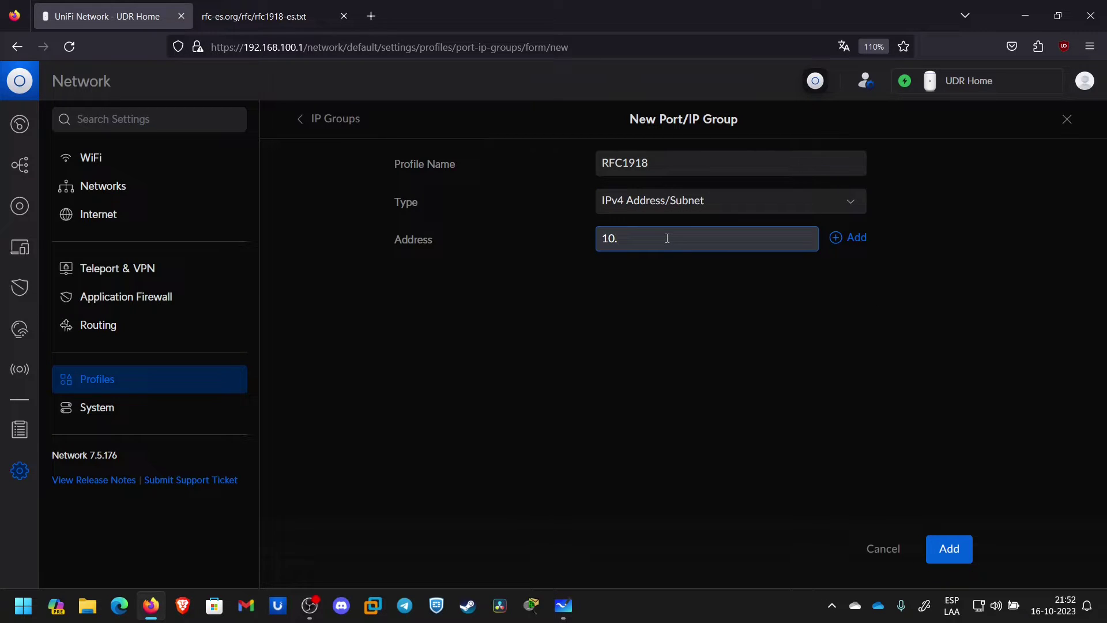
type("0.0.0/")
left_click(320, 19)
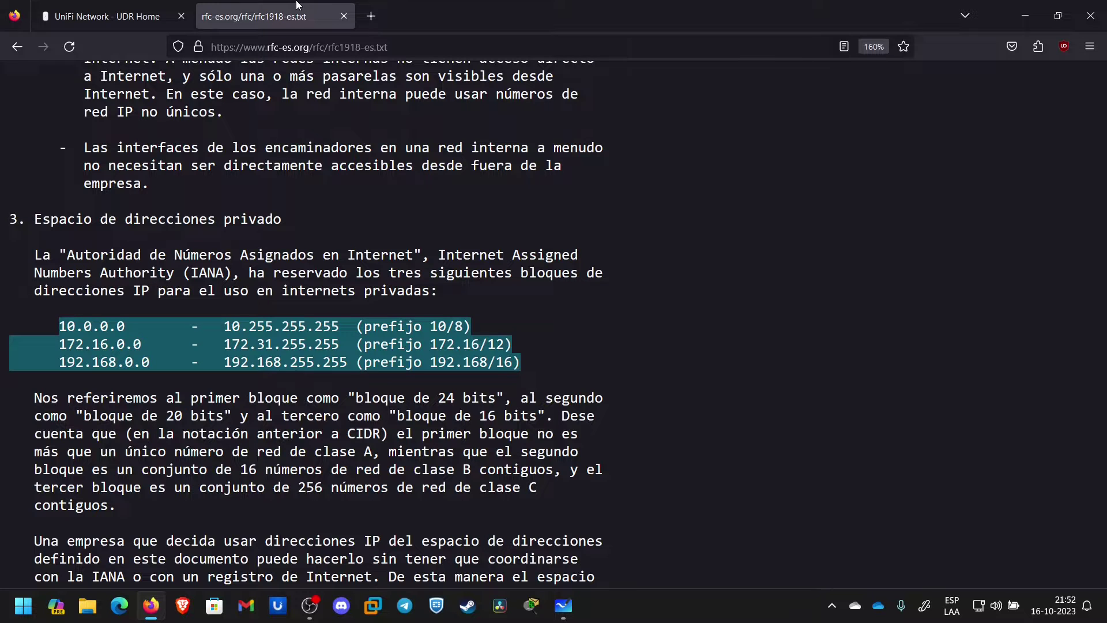
left_click(152, 7)
type("/8")
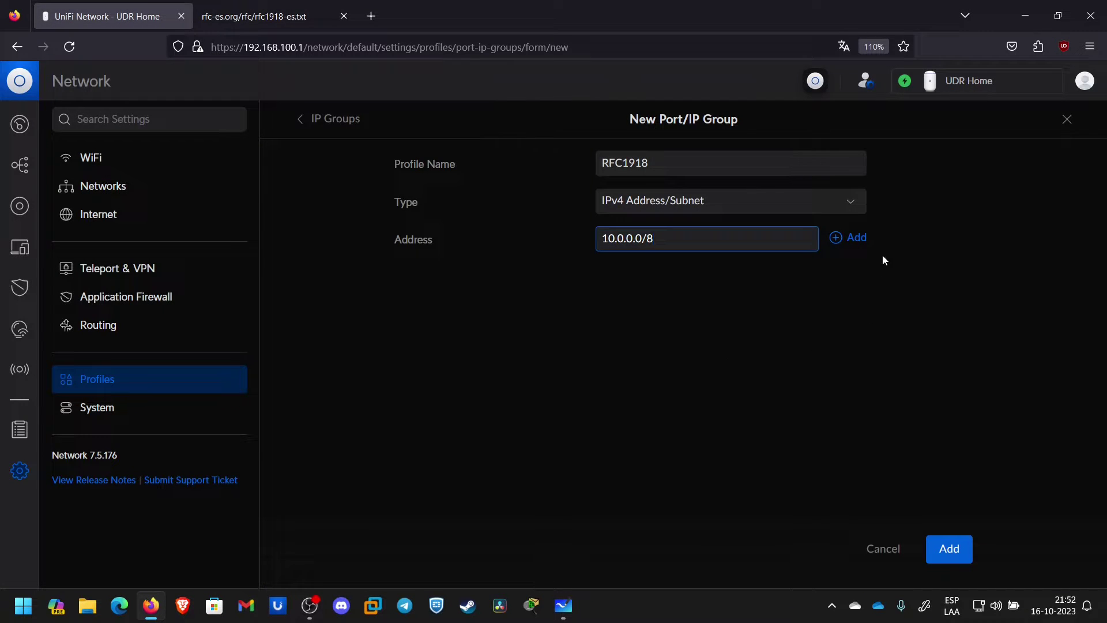
left_click(851, 238)
Add 172.16.0.0/12 to the RFC1918 group's address list
left_click(709, 231)
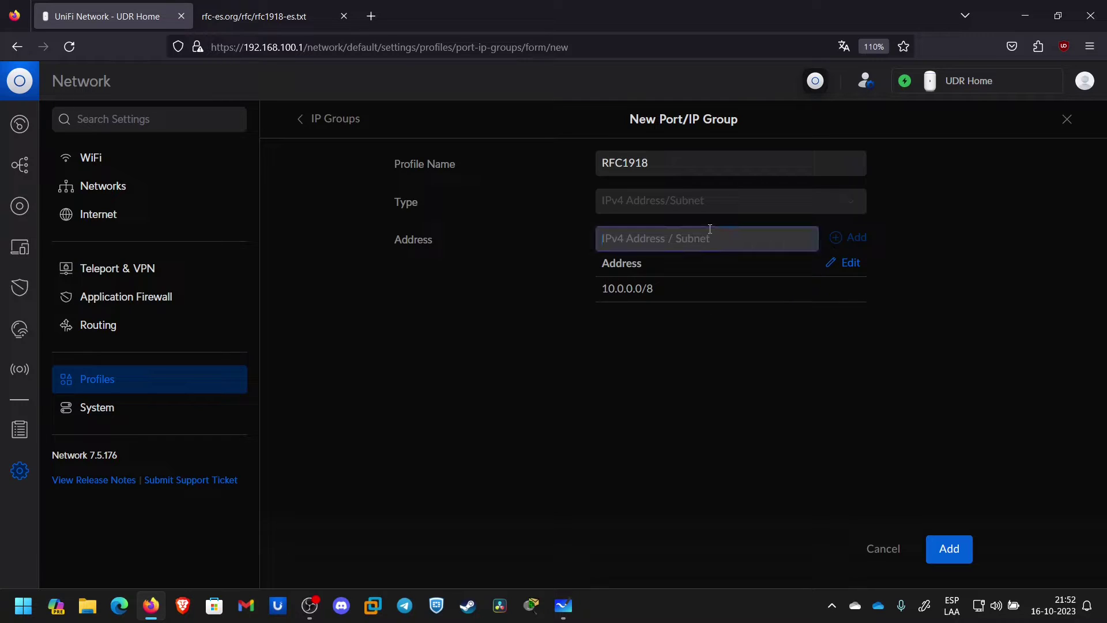
type("172.16.")
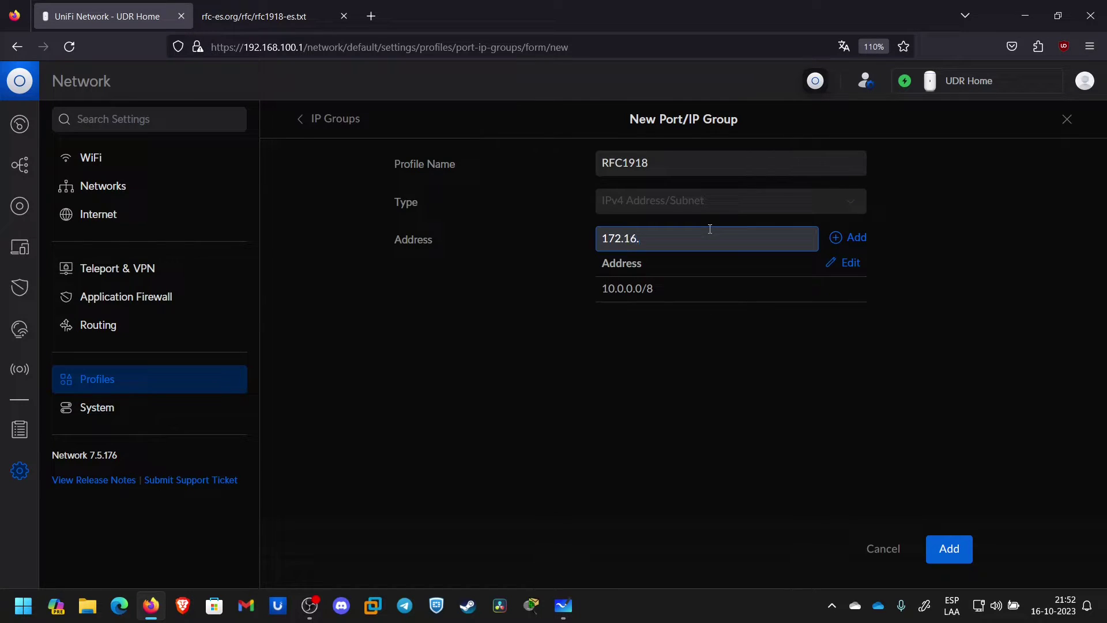
type("0.0/12")
left_click(853, 237)
Check the third private block in the RFC document, add 192.168.0.0/16 to the addresses and save the RFC1918 group
left_click(260, 16)
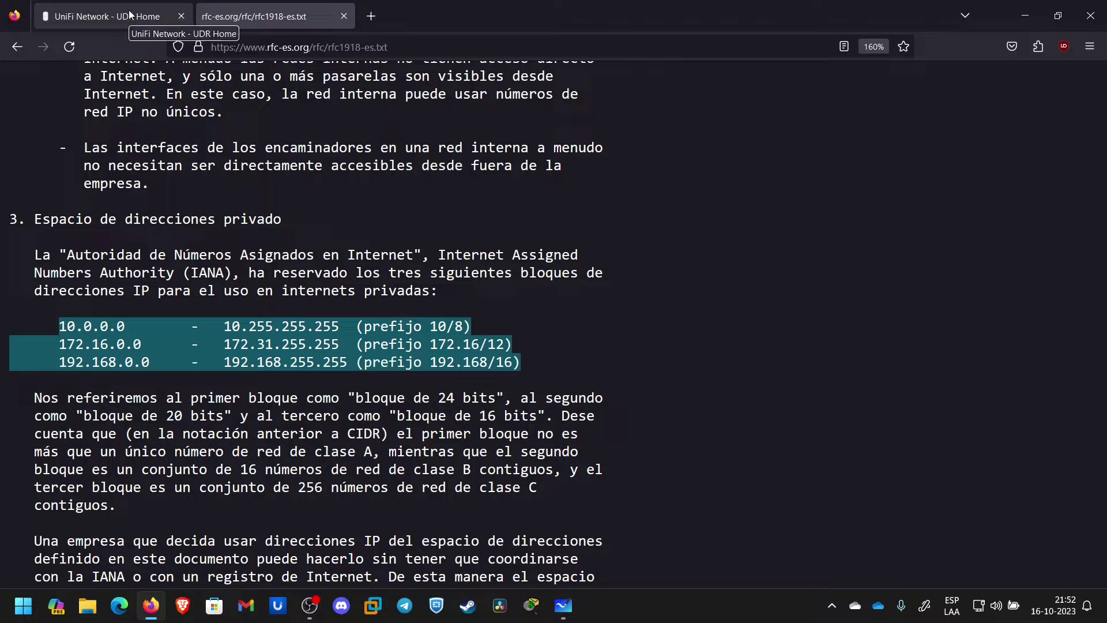
left_click(129, 15)
left_click(653, 241)
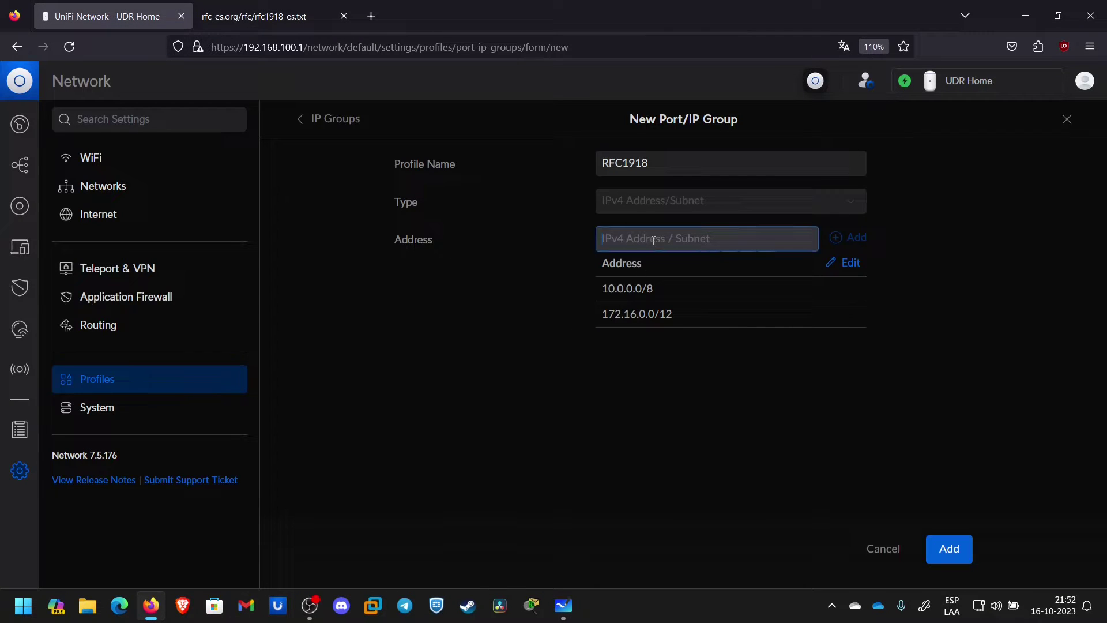
type("192.168.0.0/")
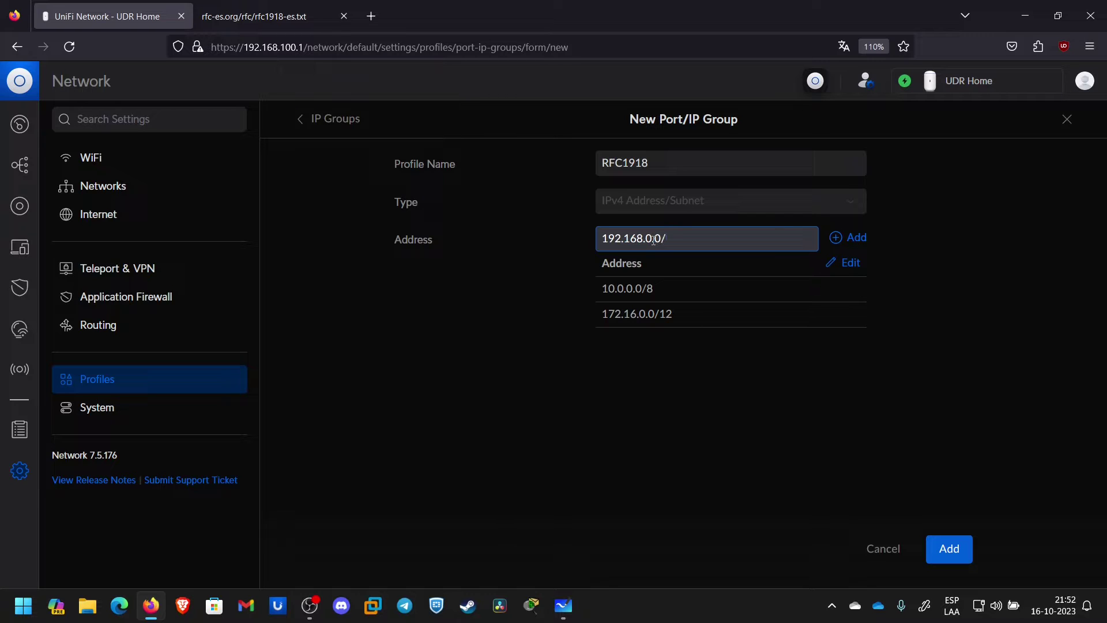
left_click(276, 7)
left_click(117, 7)
type("/")
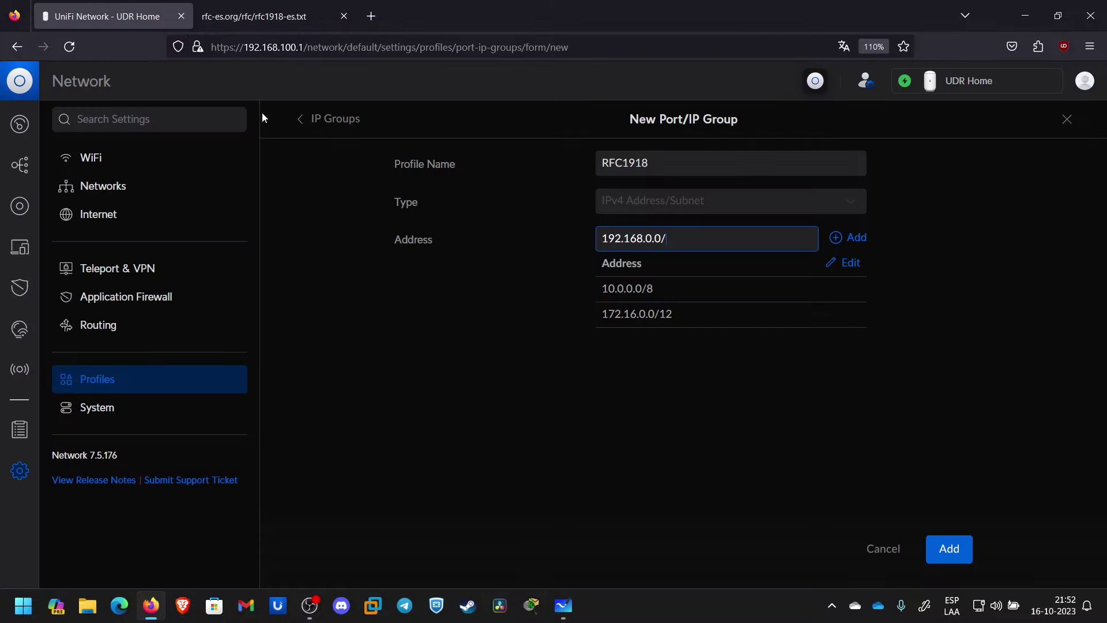
type("16")
left_click(856, 238)
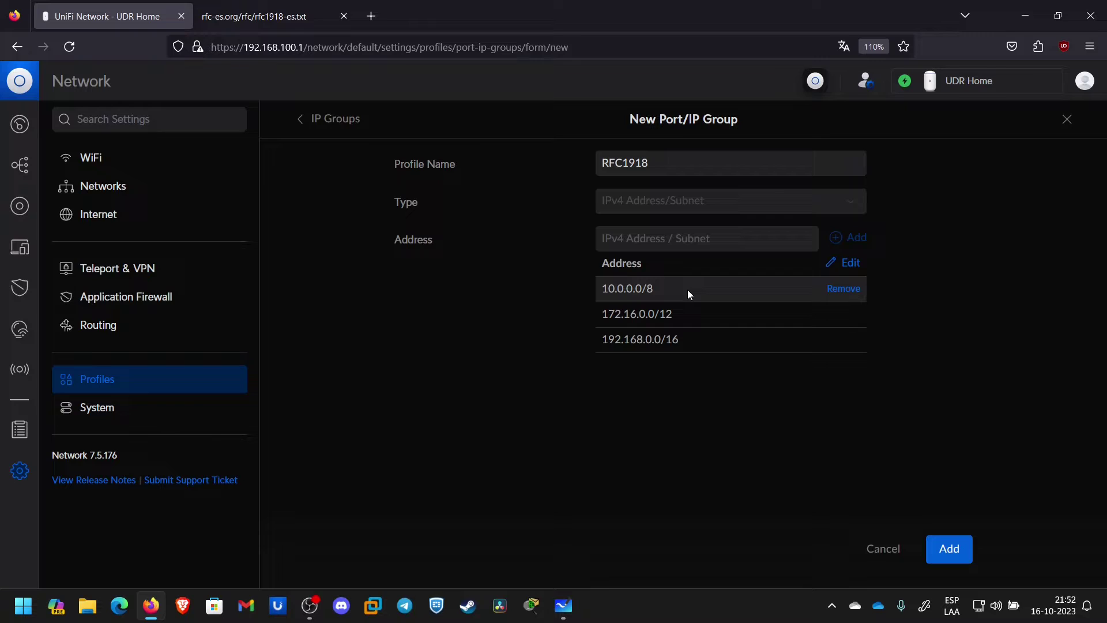
left_click(949, 552)
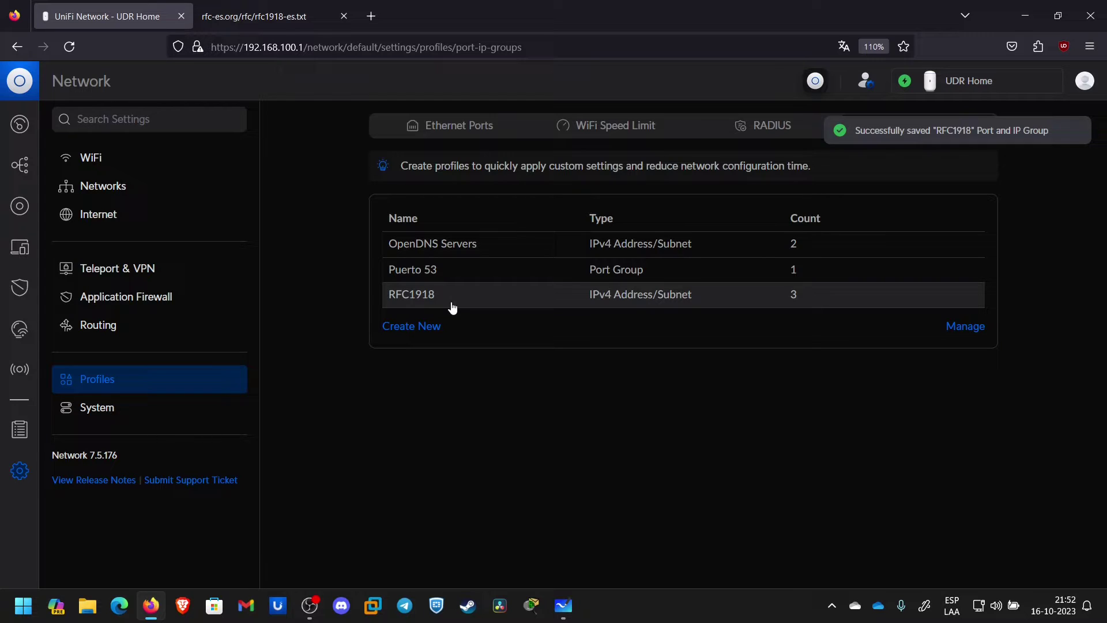
Switch to Microsoft Whiteboard to review the VLAN subnets and compare them with the RFC1918 group in the IP Groups list
left_click(563, 605)
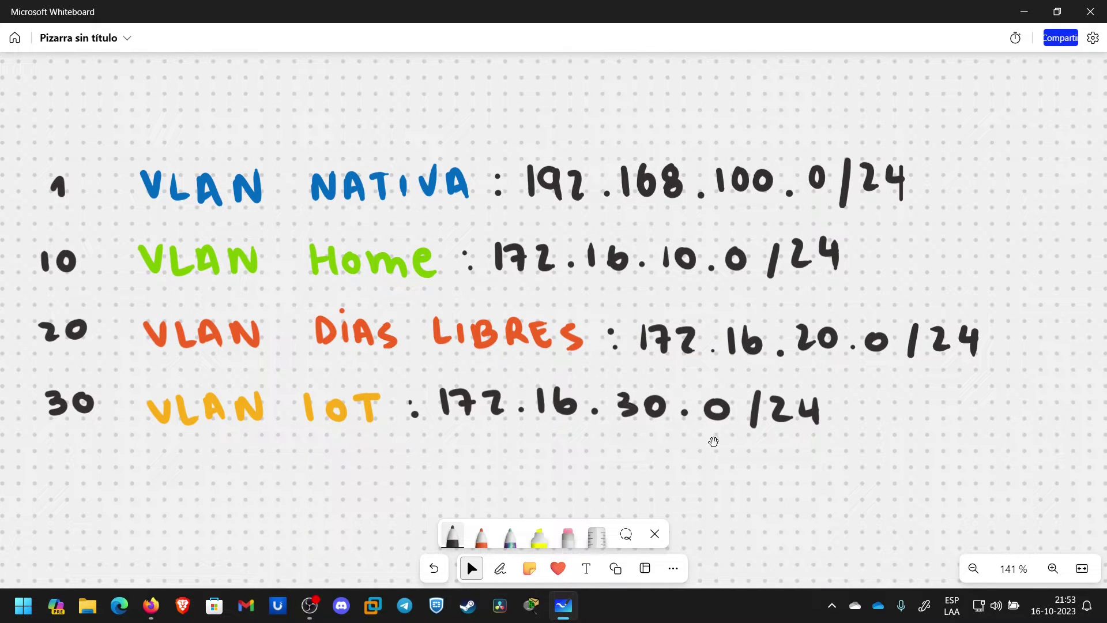
left_click_drag(723, 465, 728, 471)
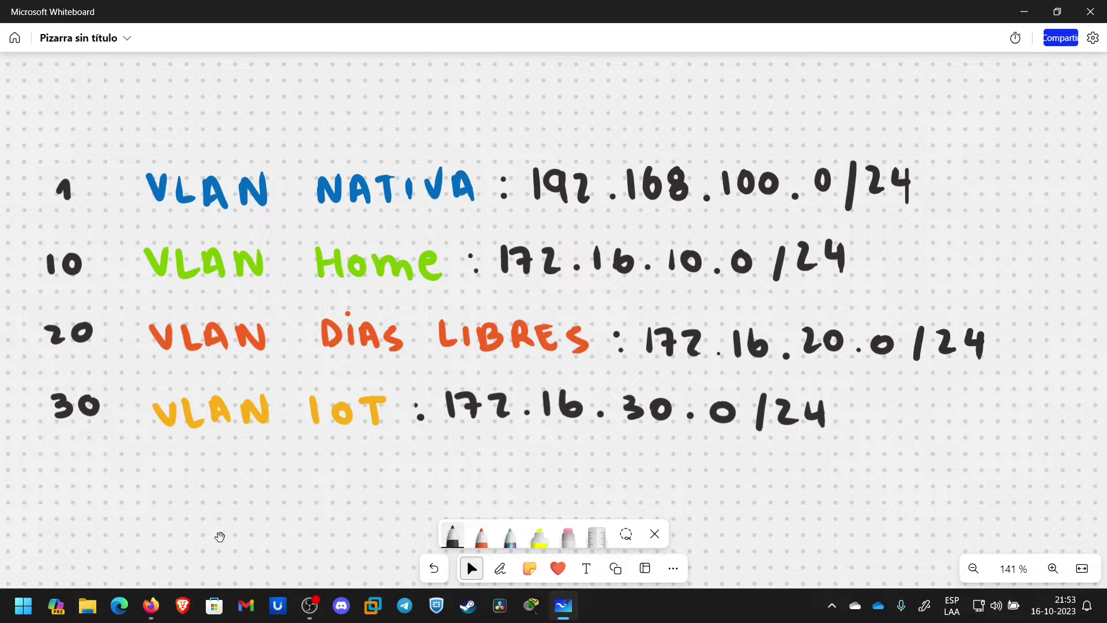
left_click(150, 605)
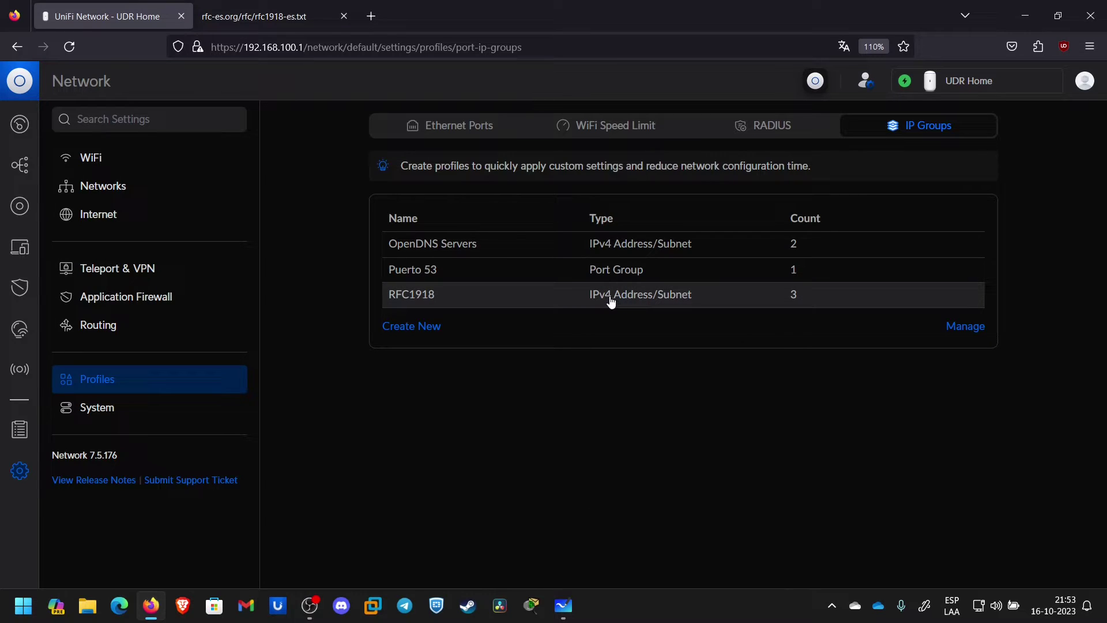
left_click(565, 605)
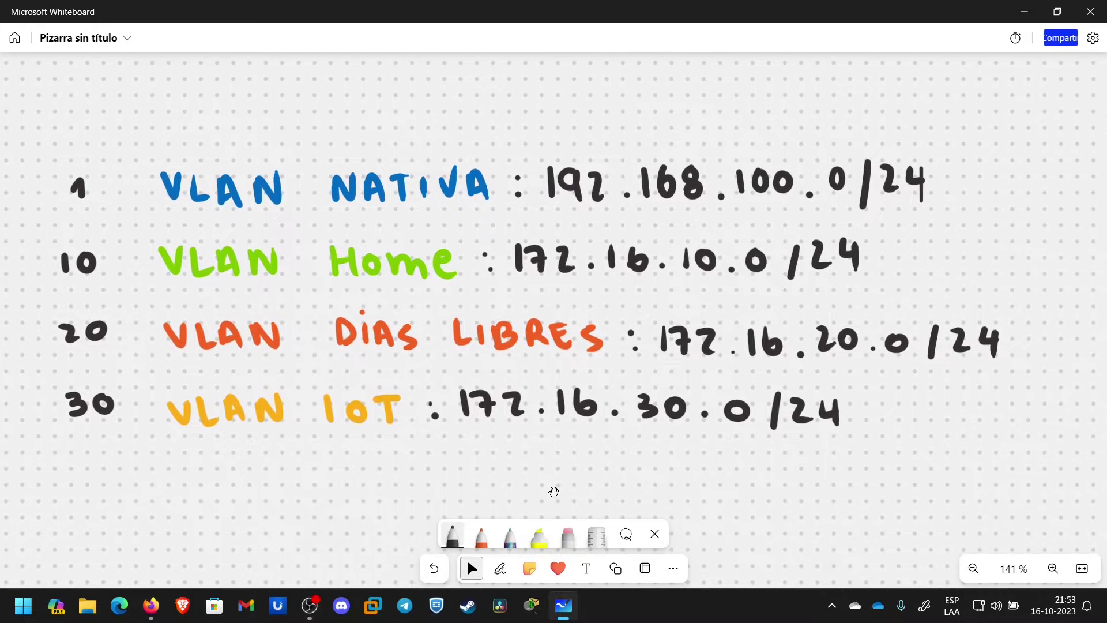
left_click_drag(556, 491, 567, 493)
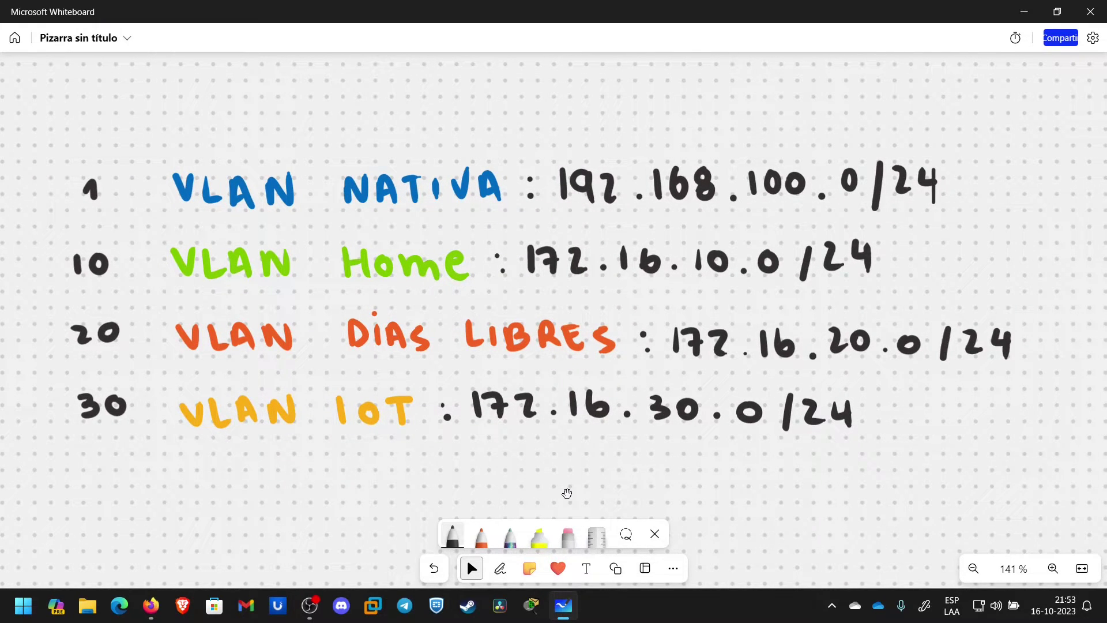
left_click(150, 606)
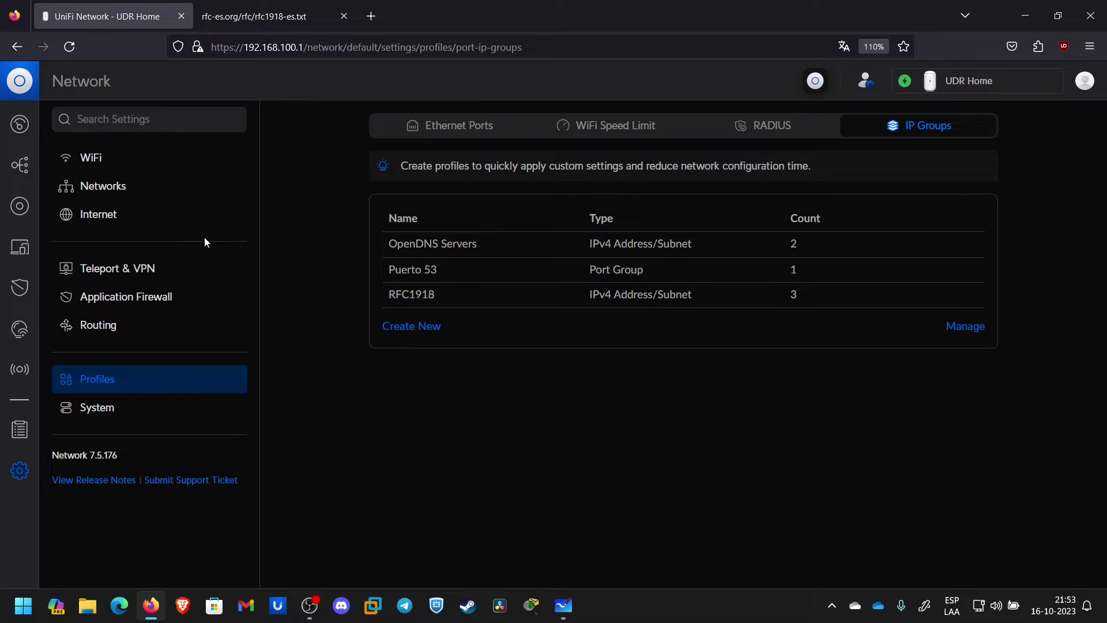
Start a new firewall entry from the LAN firewall rules in the Application Firewall settings
left_click(134, 304)
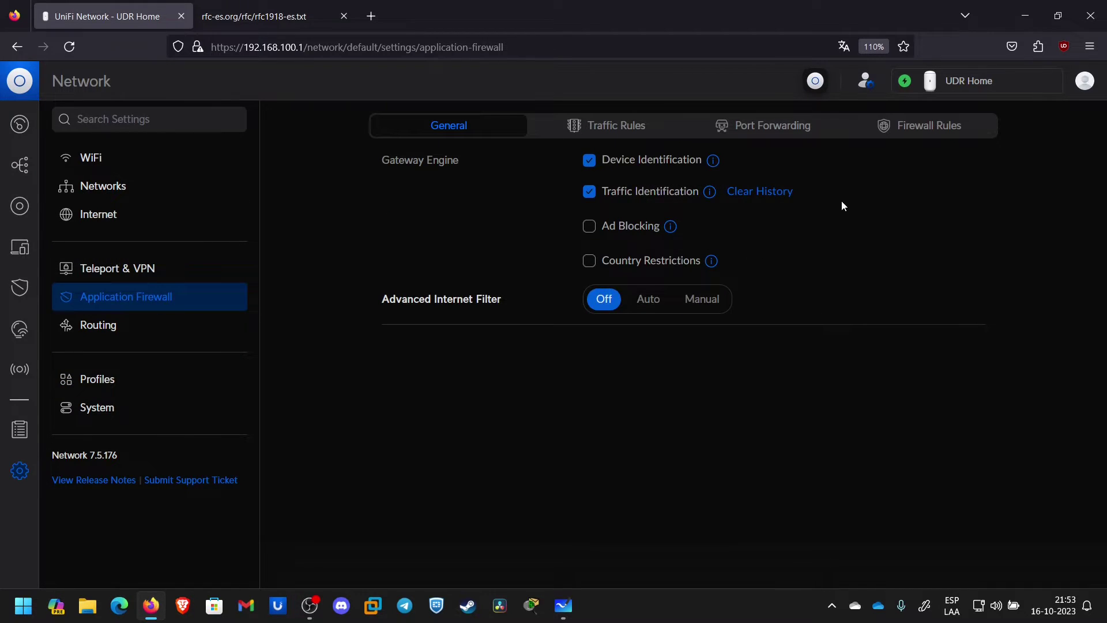
left_click(920, 131)
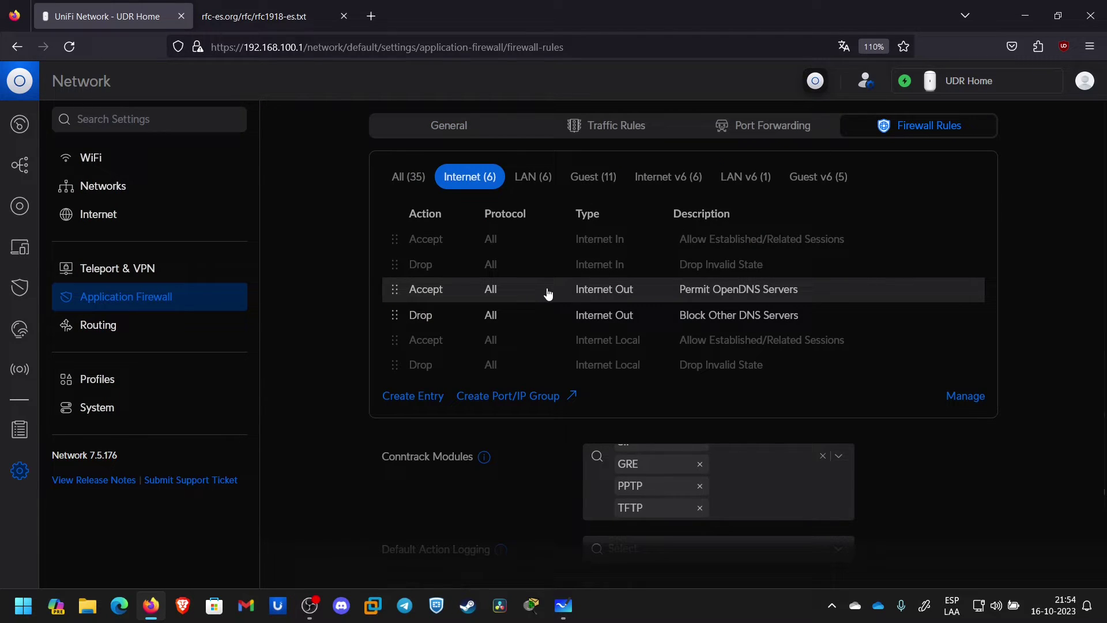
left_click(530, 184)
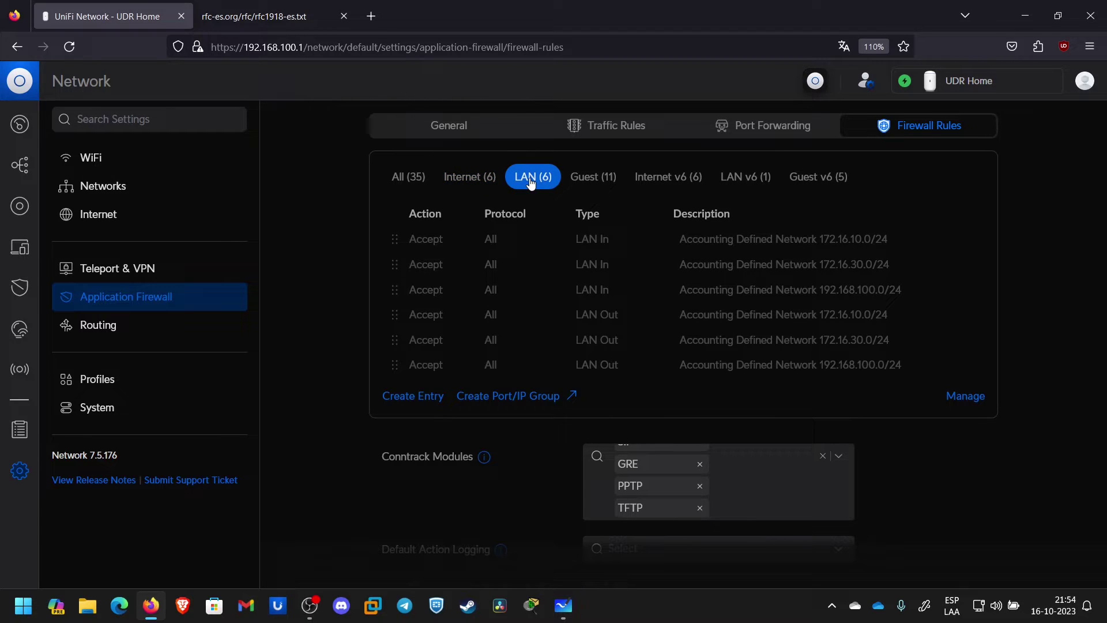
left_click(418, 402)
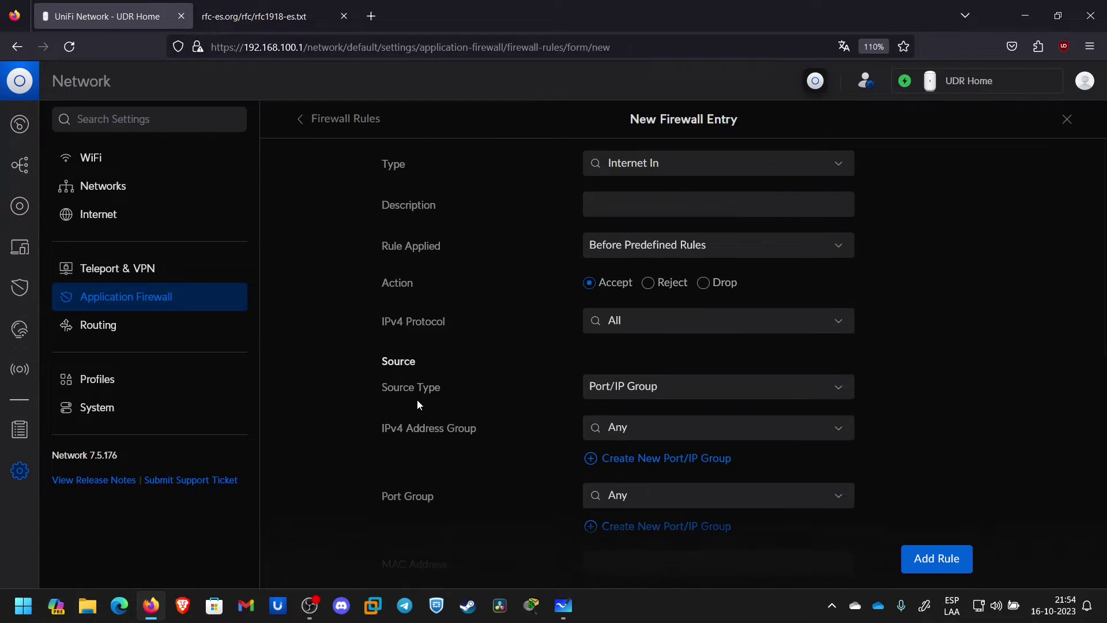
Review the available rule types and set the new firewall entry's type to LAN In
left_click(694, 165)
scroll(694, 213, "down", 5)
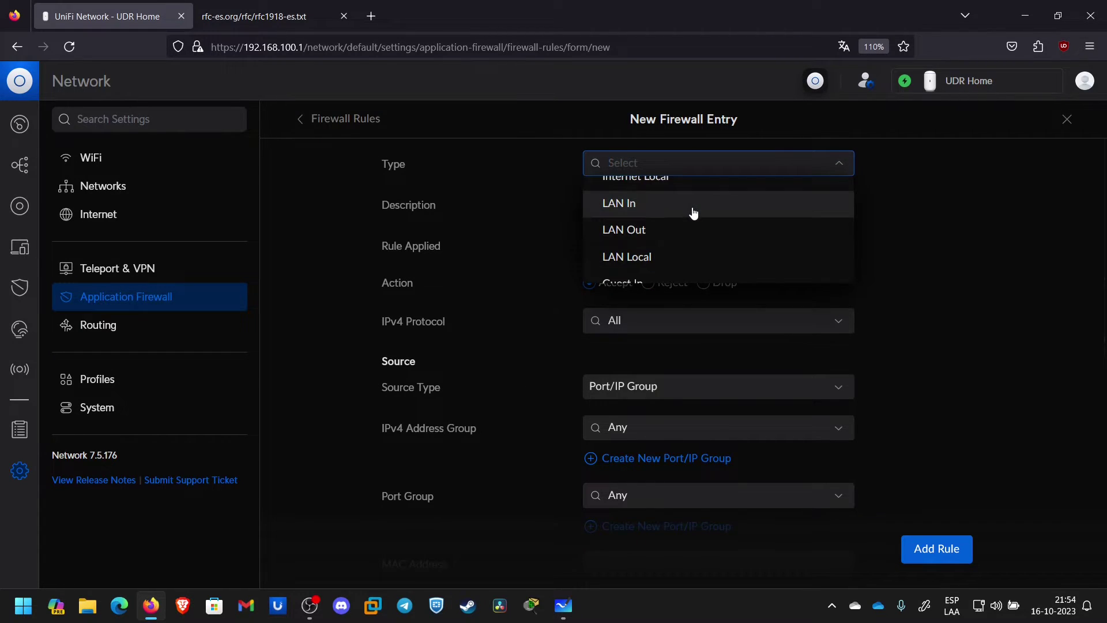
scroll(691, 233, "up", 3)
scroll(691, 234, "up", 3)
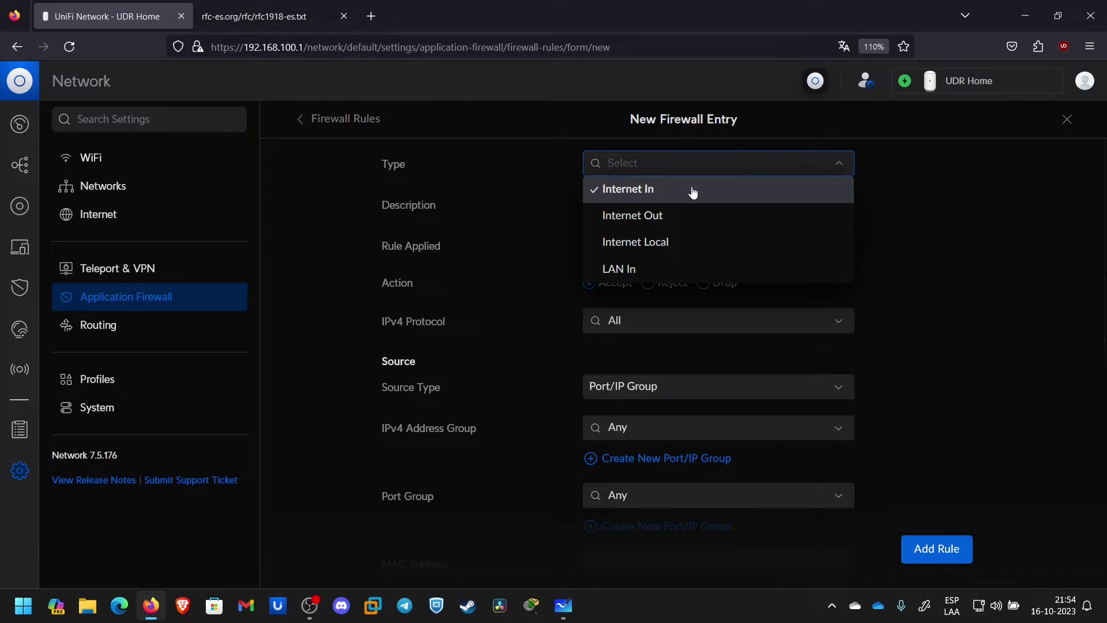
scroll(692, 258, "down", 2)
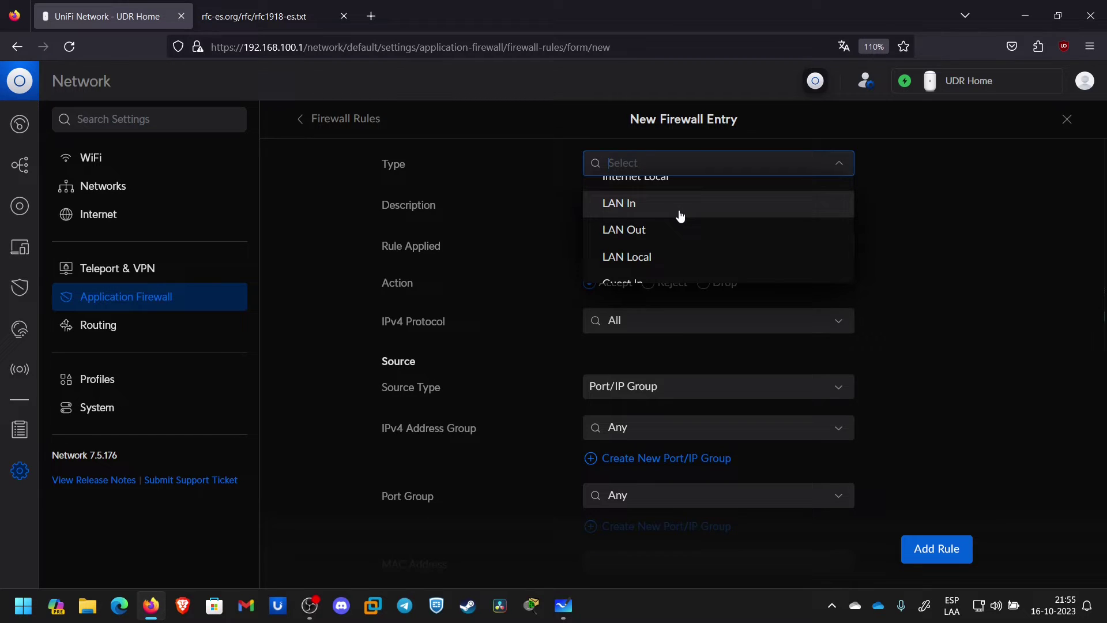
left_click(680, 216)
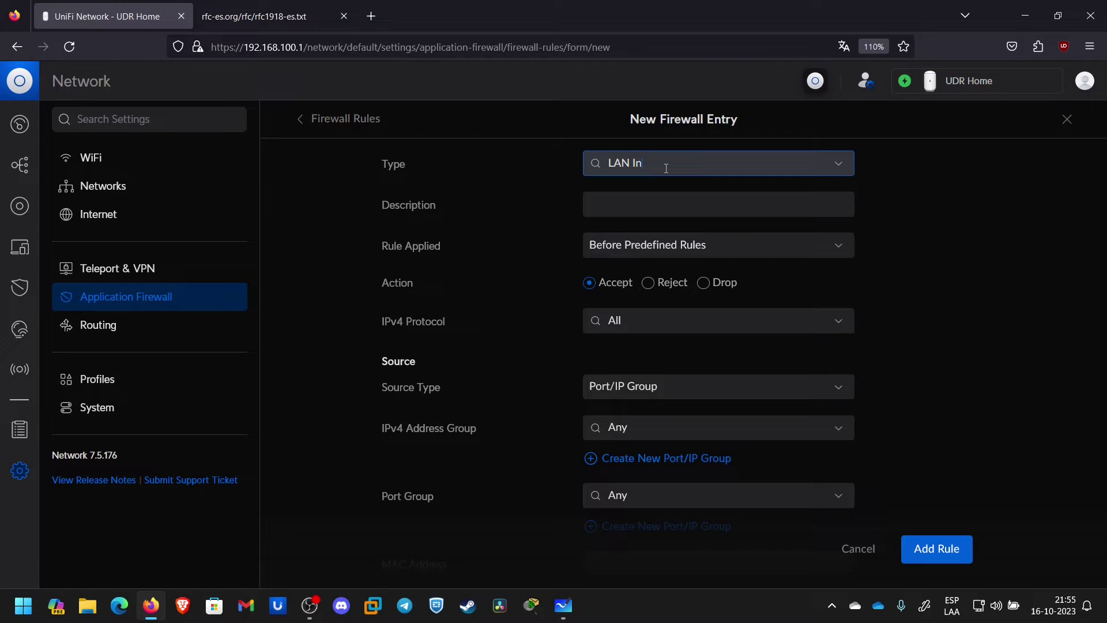
Describe the firewall rule as Block InterVLAN Traffic and apply it After the predefined rules
left_click(653, 206)
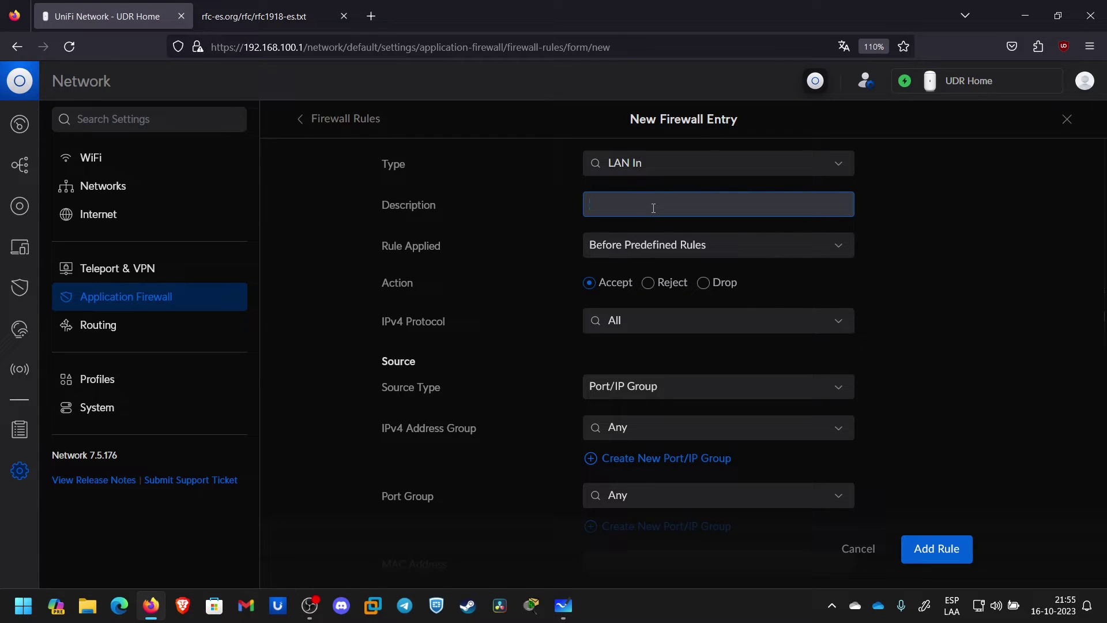
type("Block InterVLAN Traffic")
left_click(653, 256)
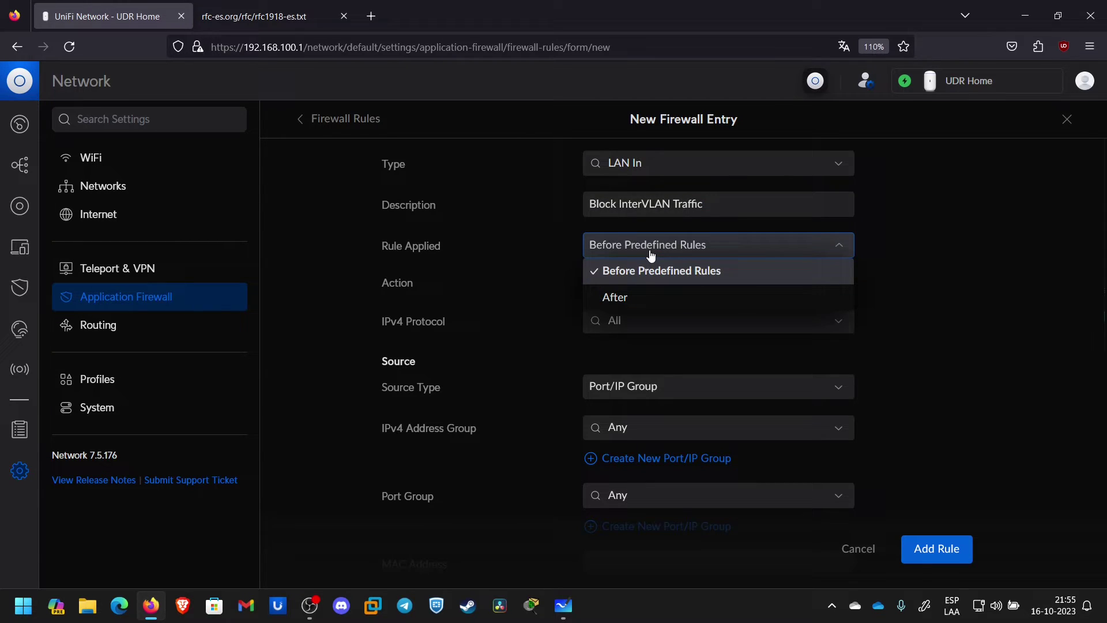
left_click(652, 301)
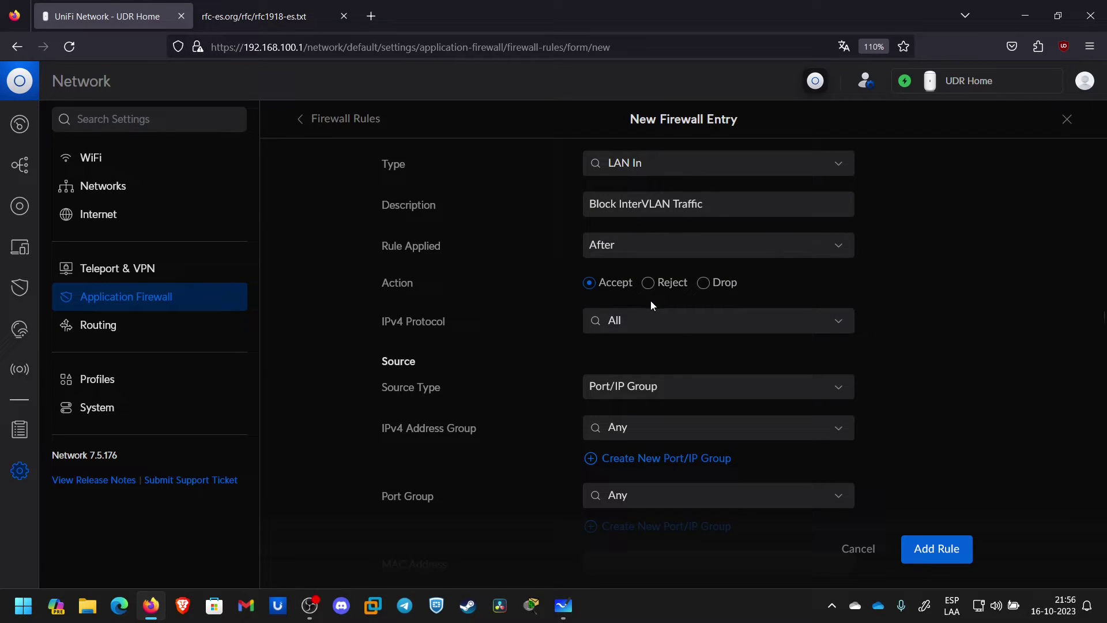
Set the firewall rule's action to Drop and keep its IPv4 protocol at All
left_click(705, 284)
scroll(706, 291, "down", 1)
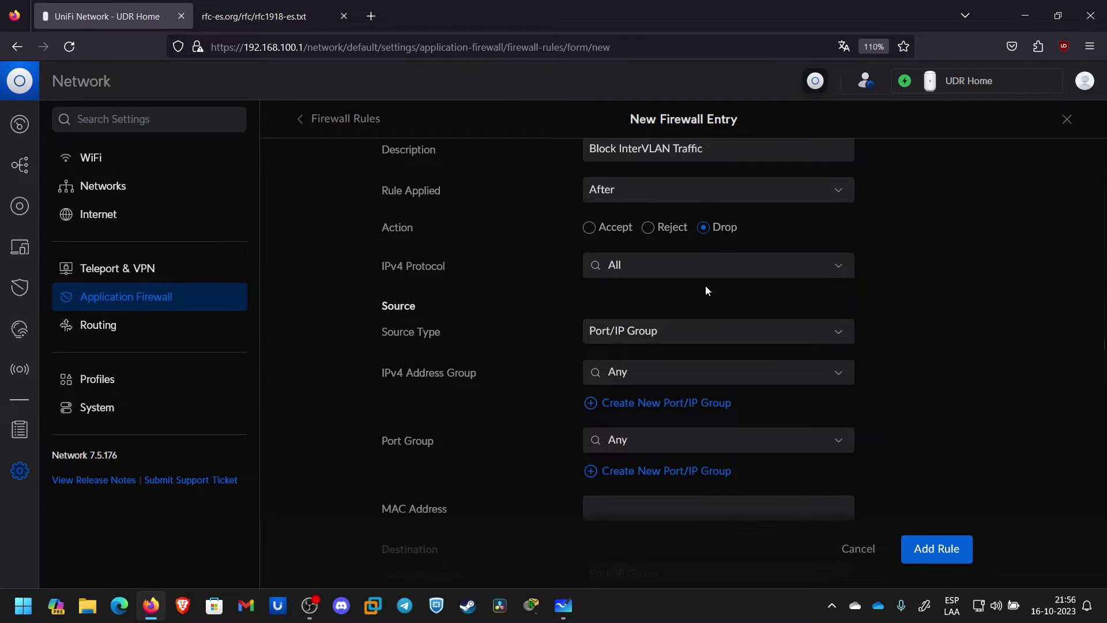
scroll(706, 291, "up", 1)
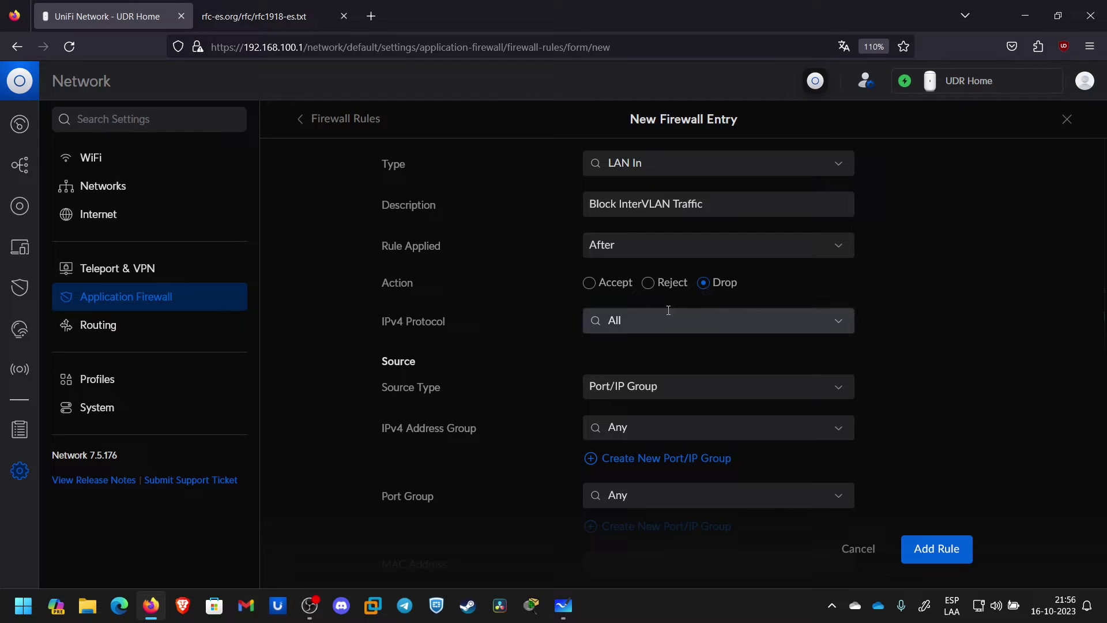
left_click(646, 322)
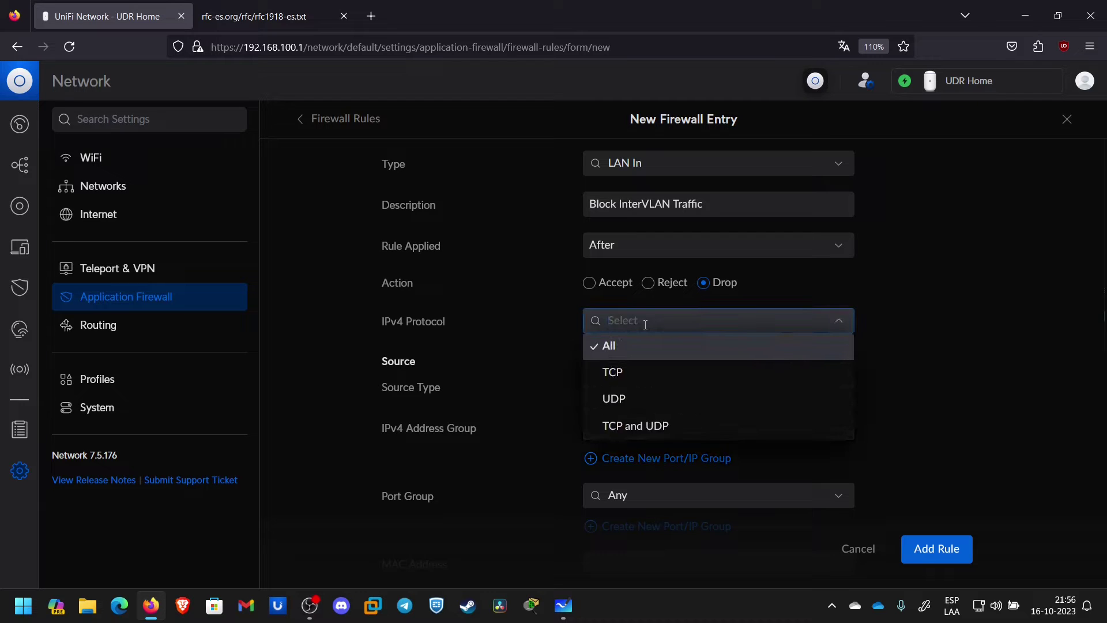
left_click(876, 316)
scroll(486, 346, "down", 1)
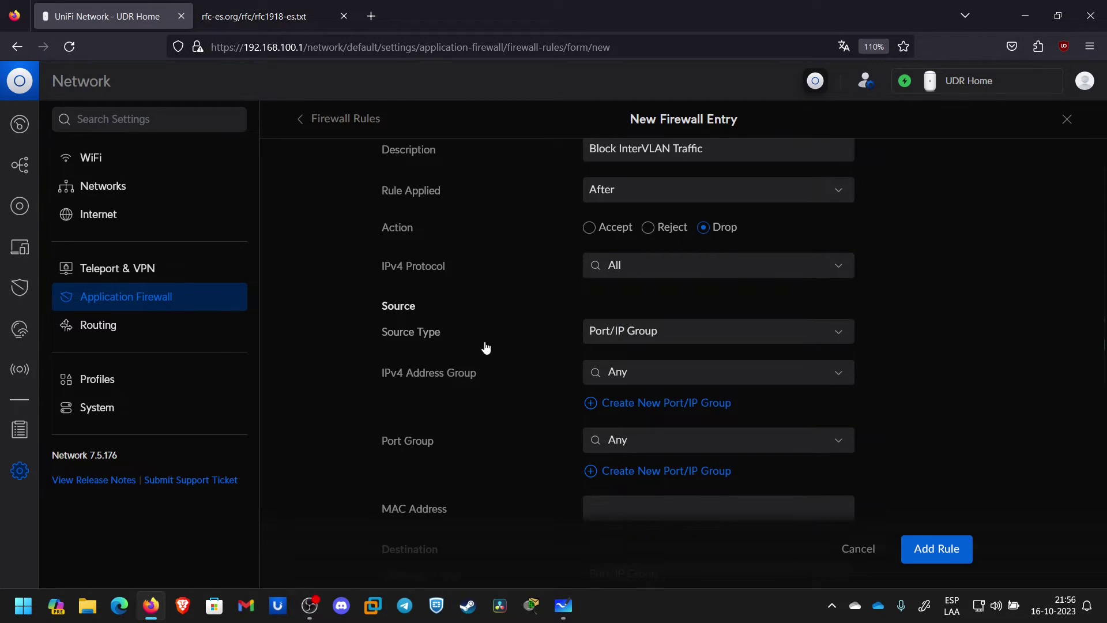
left_click(657, 342)
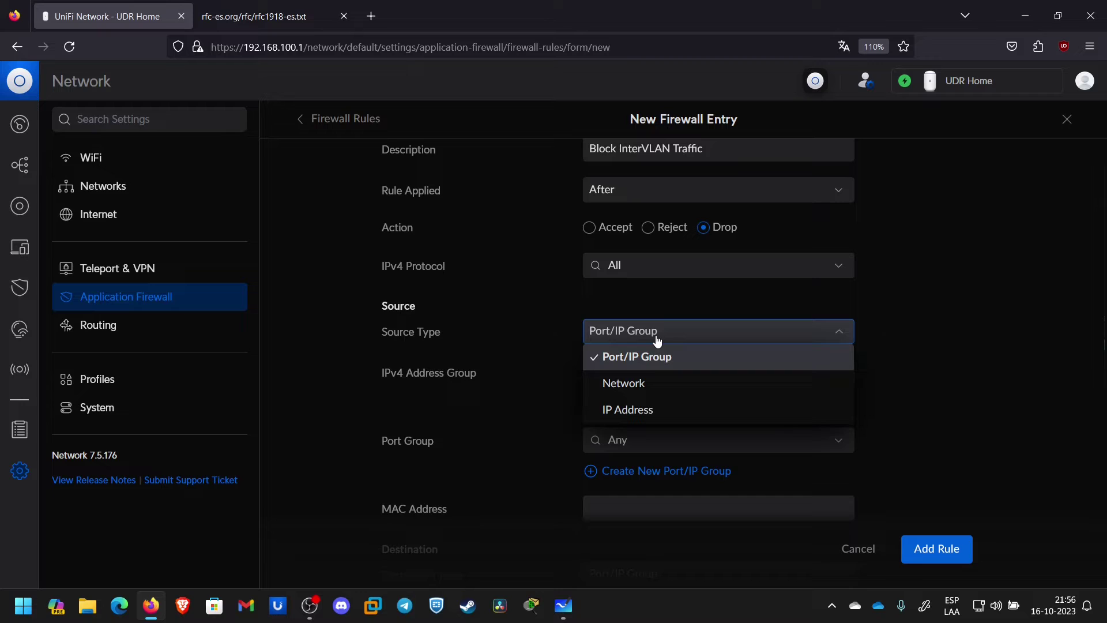
left_click(649, 385)
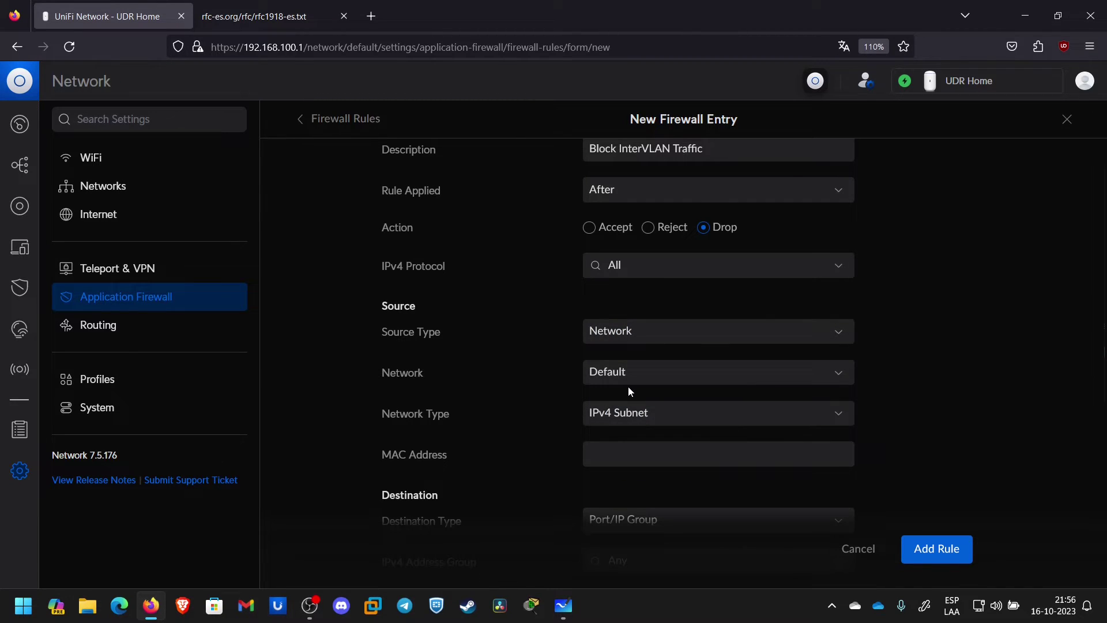
left_click(649, 378)
left_click(631, 330)
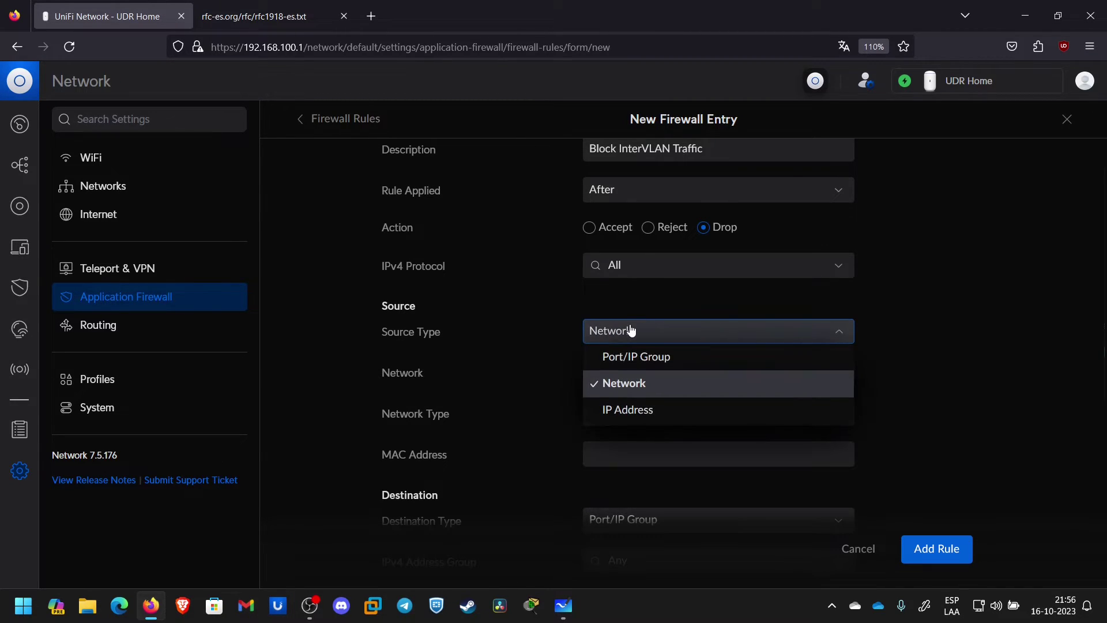
left_click(640, 362)
Set the IPv4 address group to RFC1918 for both the source and the destination of the firewall rule
left_click(640, 375)
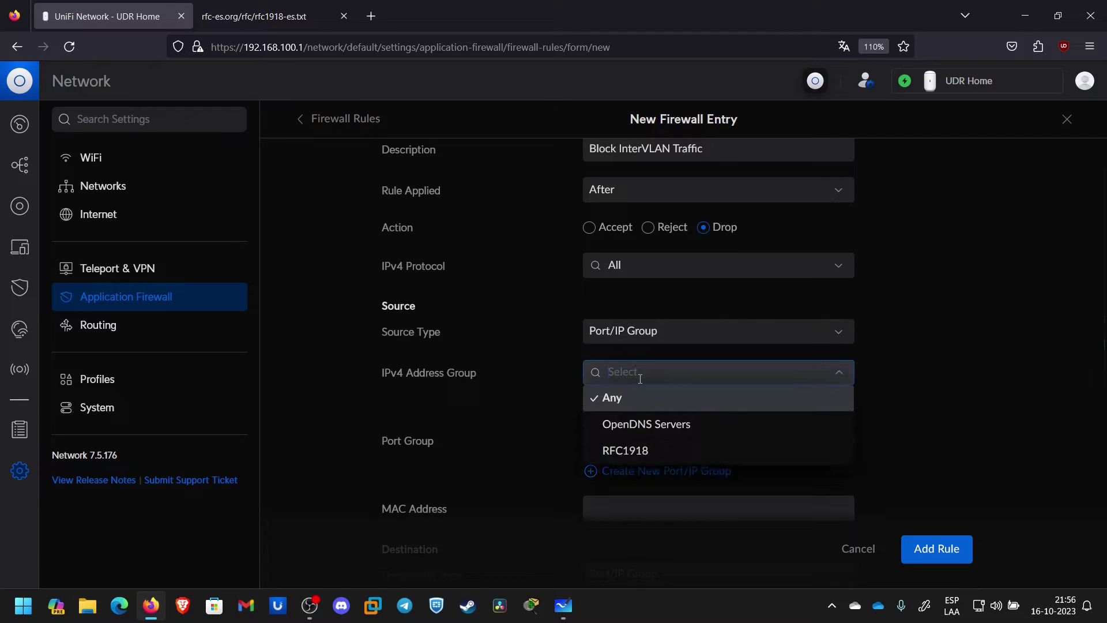
left_click(628, 450)
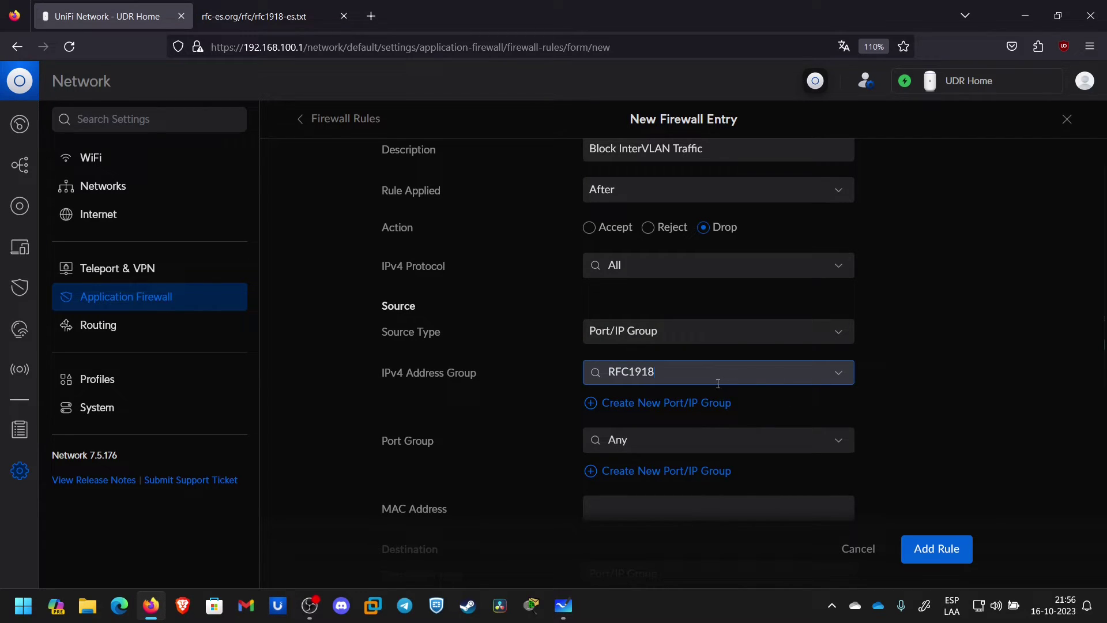
scroll(718, 383, "down", 2)
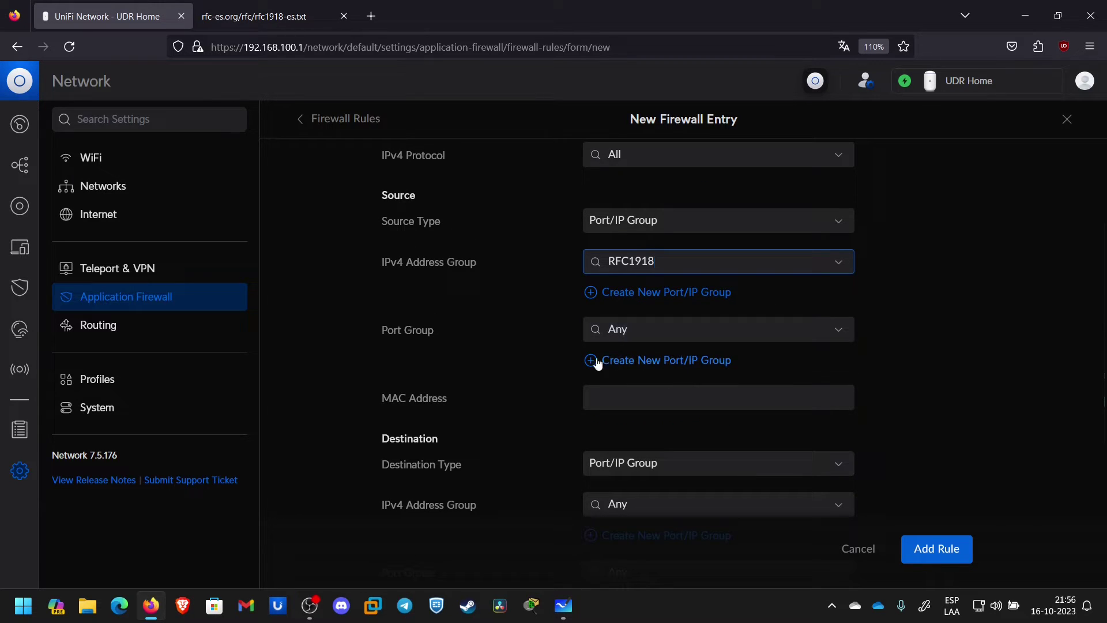
scroll(543, 400, "down", 1)
double_click(438, 379)
left_click(504, 378)
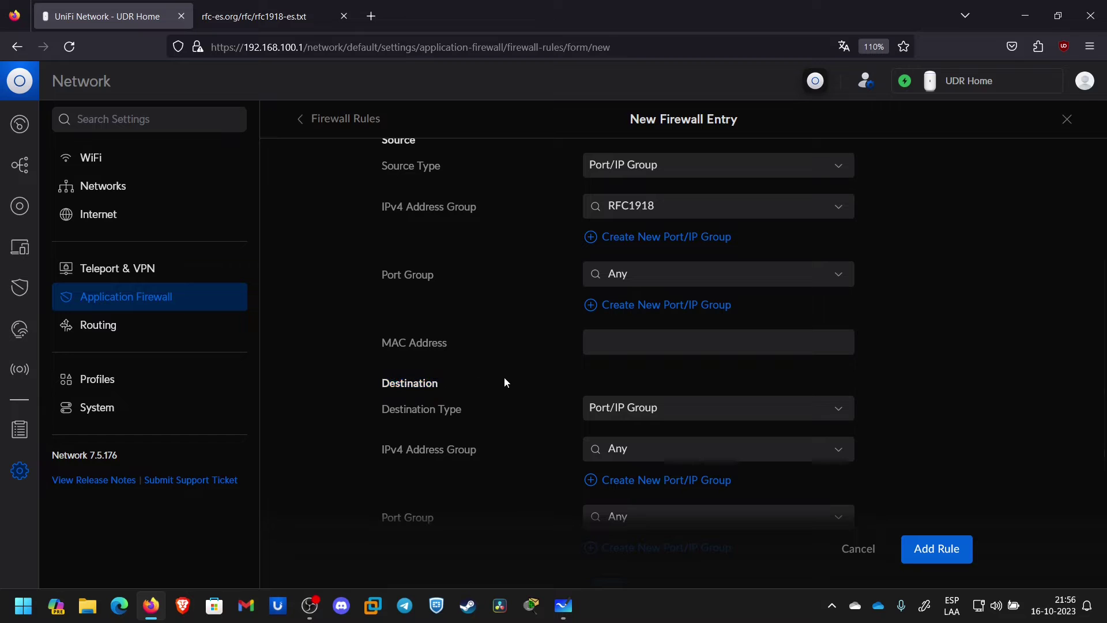
left_click(634, 448)
left_click(636, 528)
left_click(942, 428)
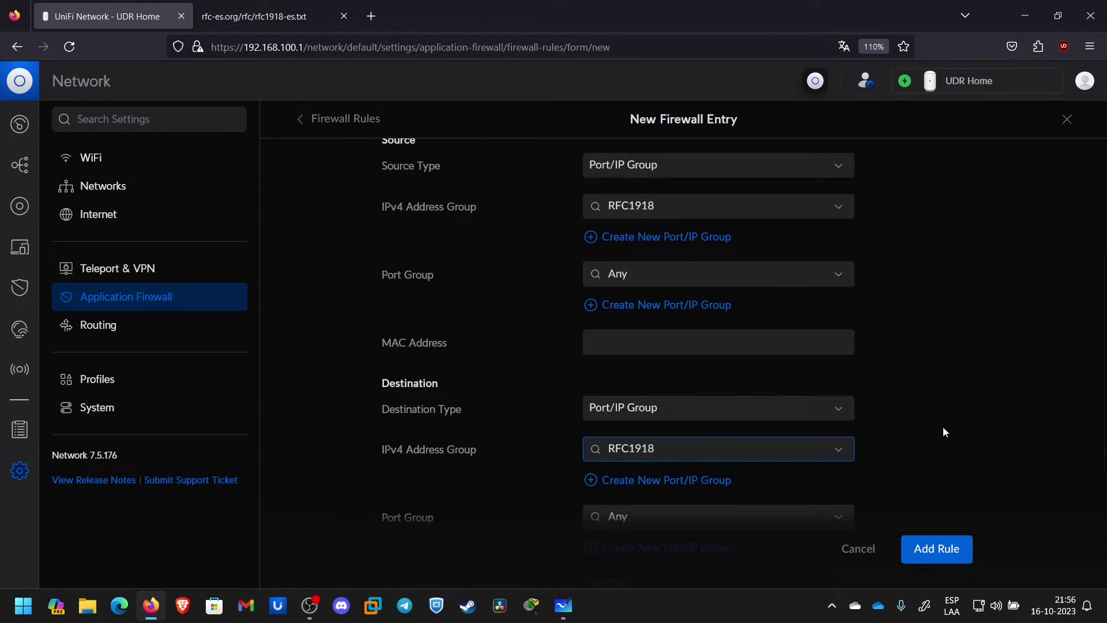
Keep the destination port group at Any, switch the Advanced options to Manual and enable logging
scroll(946, 426, "down", 2)
left_click(686, 406)
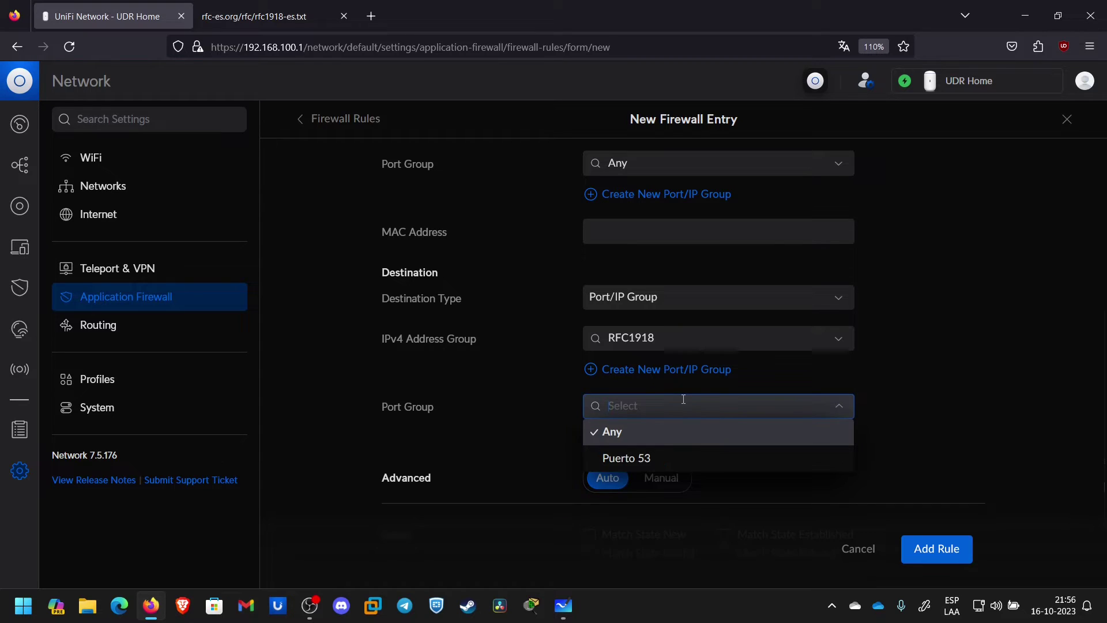
left_click(876, 413)
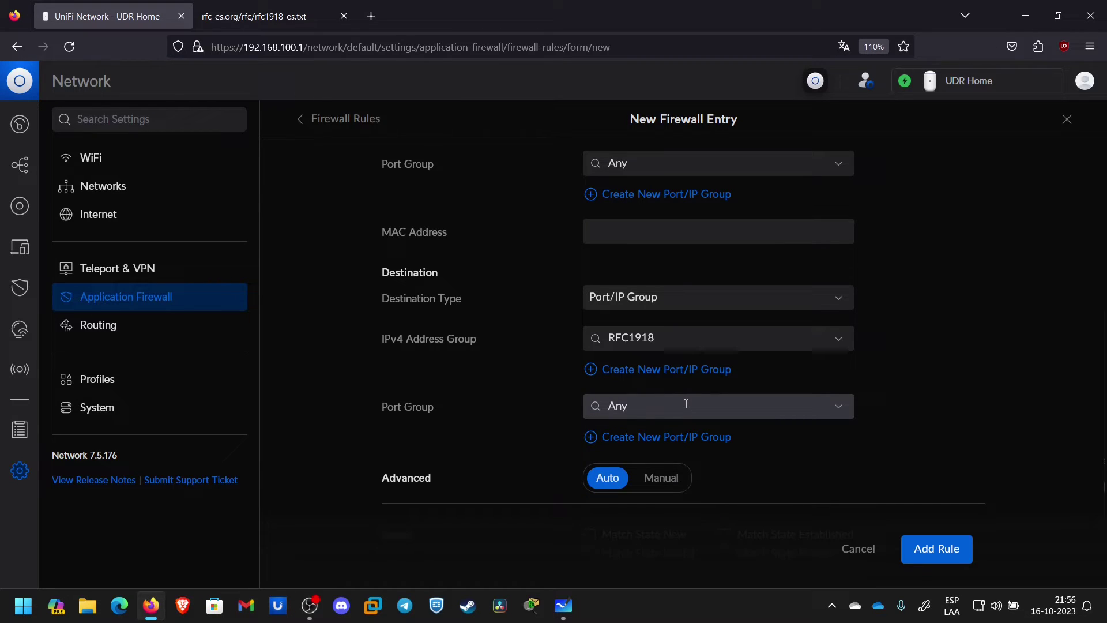
scroll(687, 403, "down", 2)
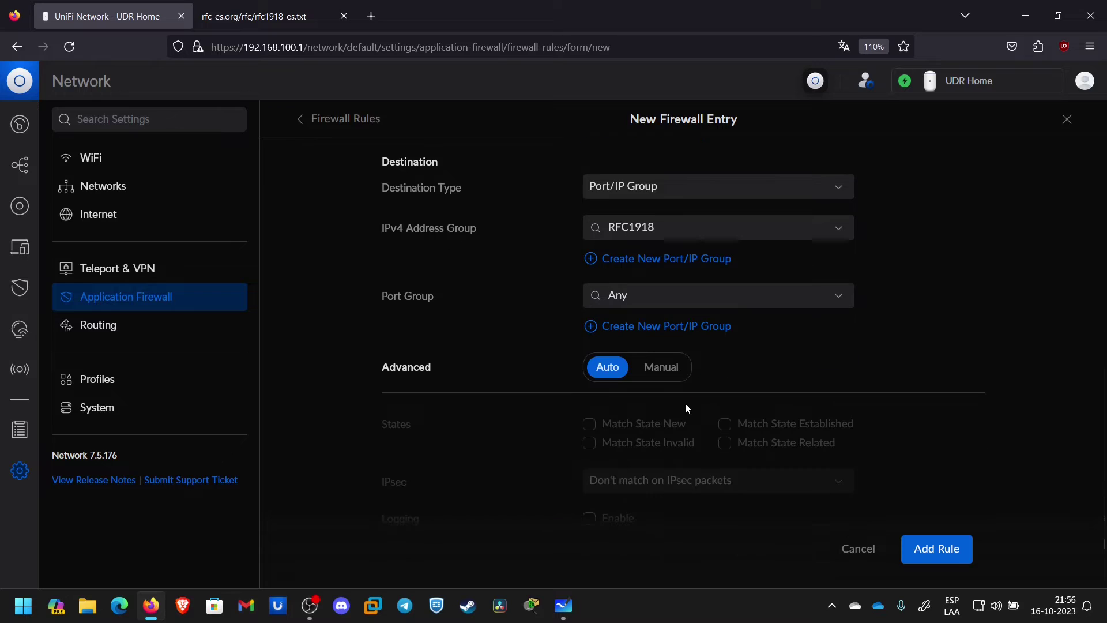
left_click(664, 361)
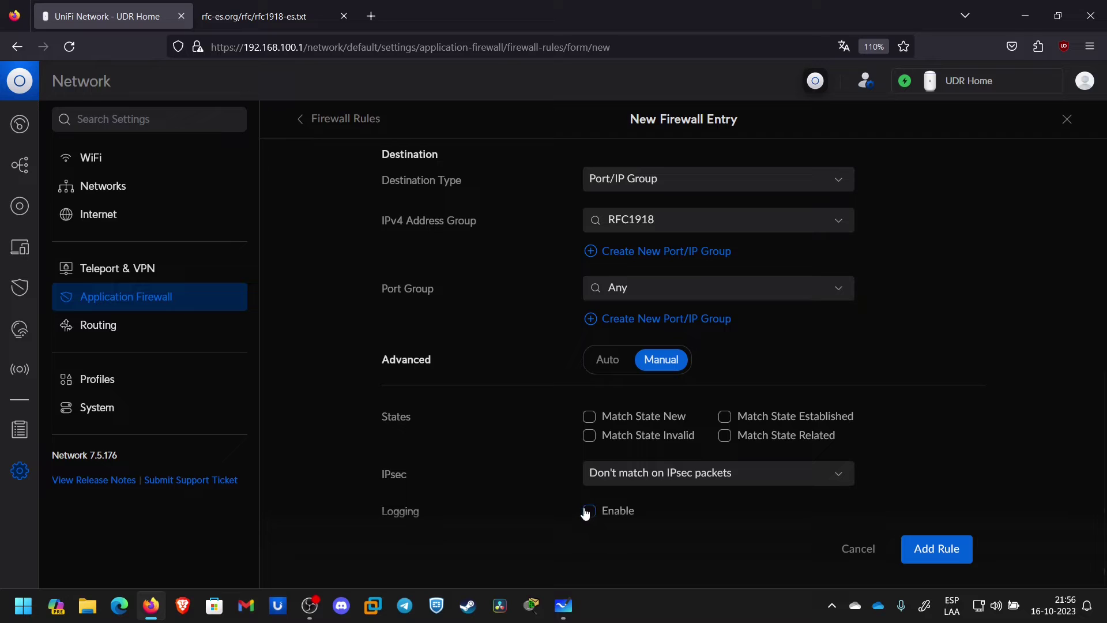
left_click(588, 512)
Review the rule's source and destination groups, add the rule and check it in the LAN rules list
scroll(556, 486, "up", 5)
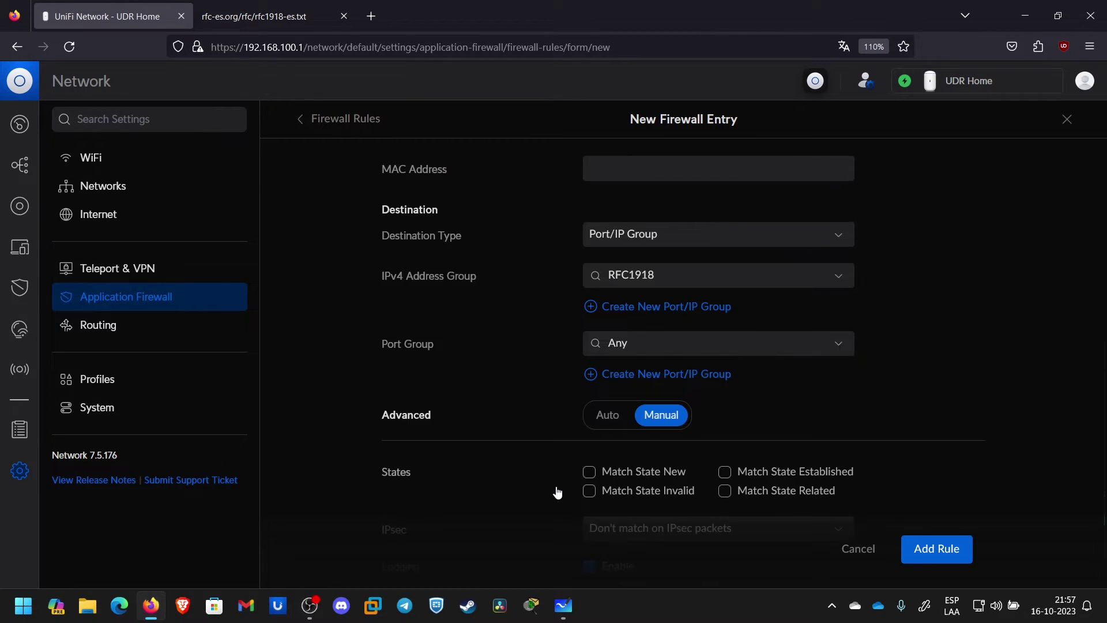
scroll(553, 416, "down", 1)
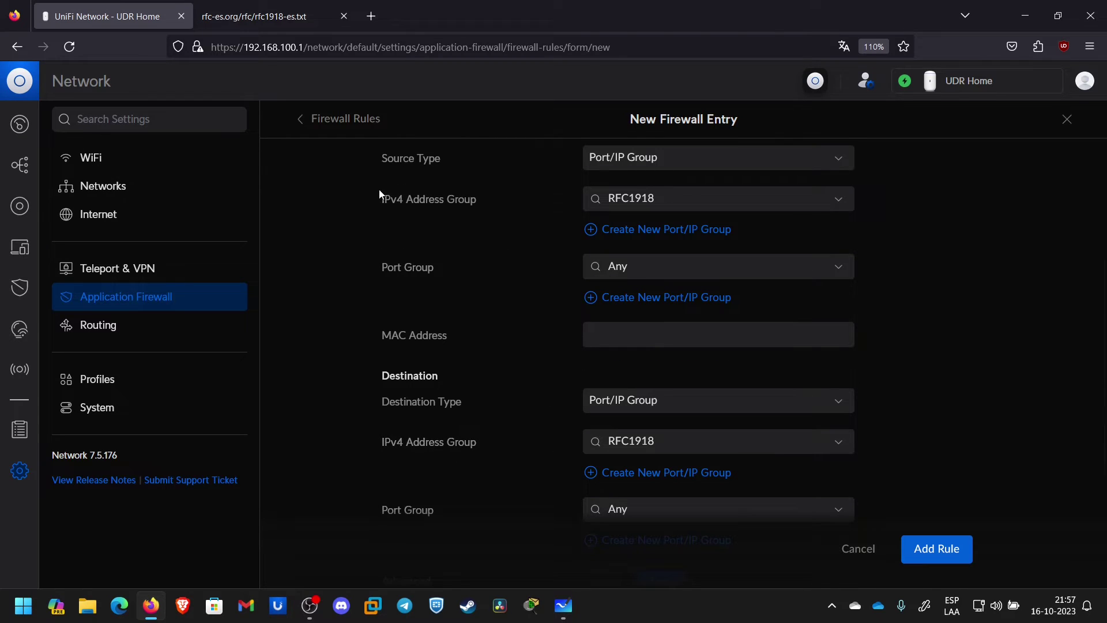
left_click_drag(376, 162, 469, 164)
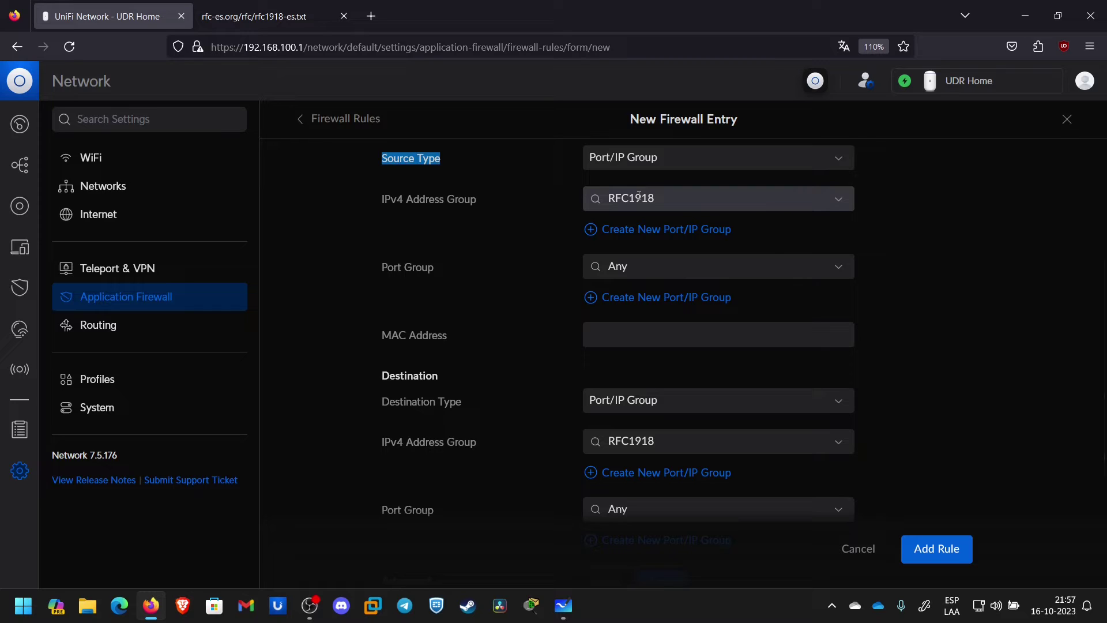
double_click(447, 375)
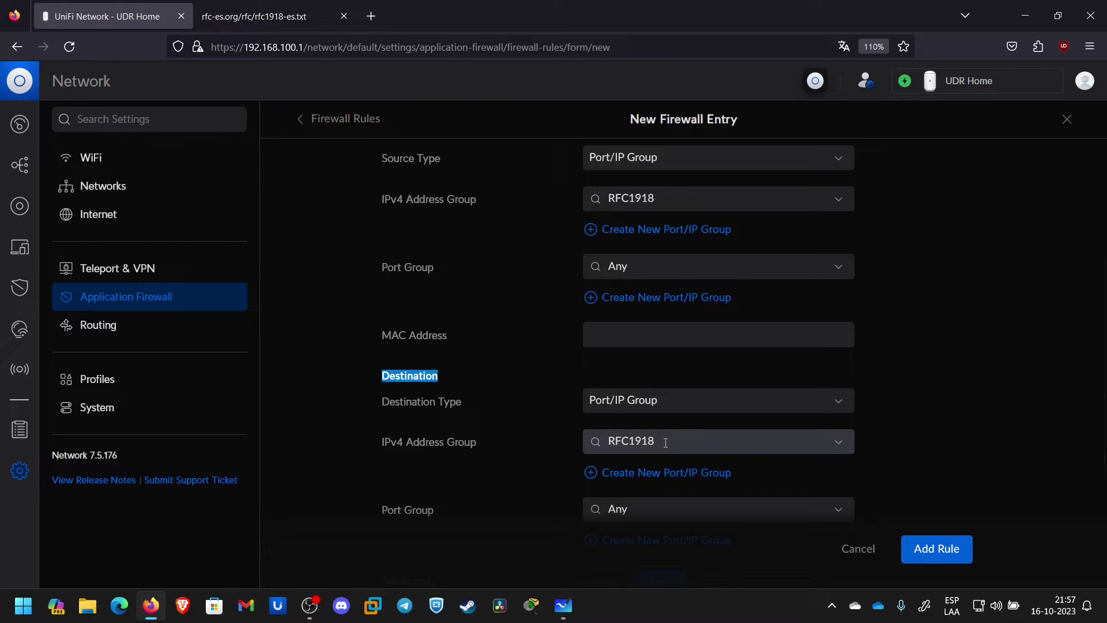
left_click(944, 555)
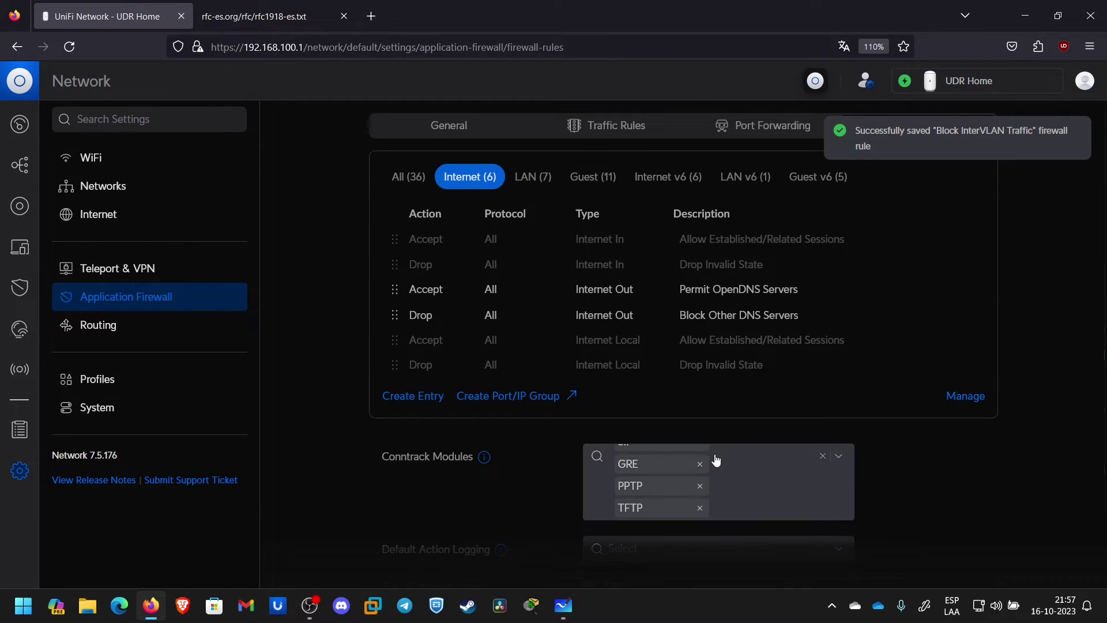
left_click(410, 177)
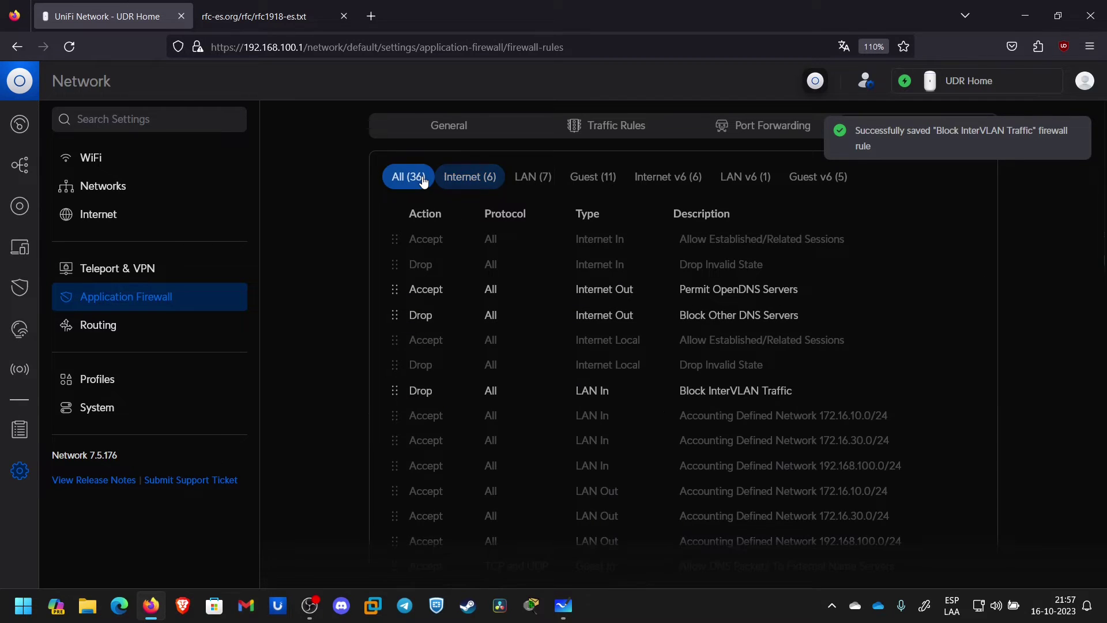
left_click(530, 177)
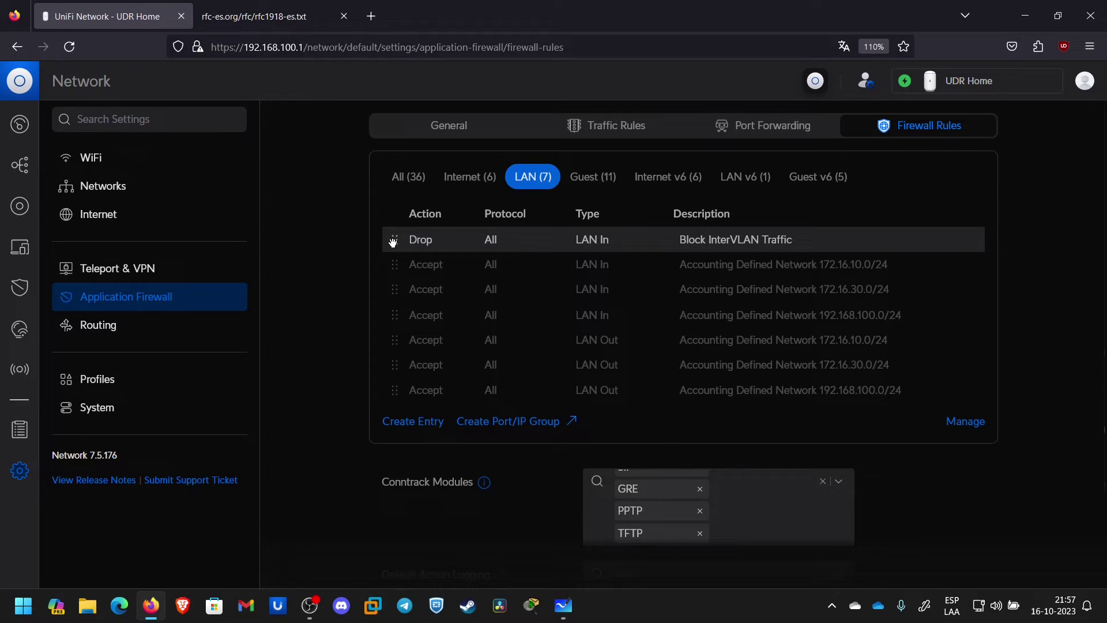
Open a Windows Command Prompt and fit its window smaller over the browser
key("super")
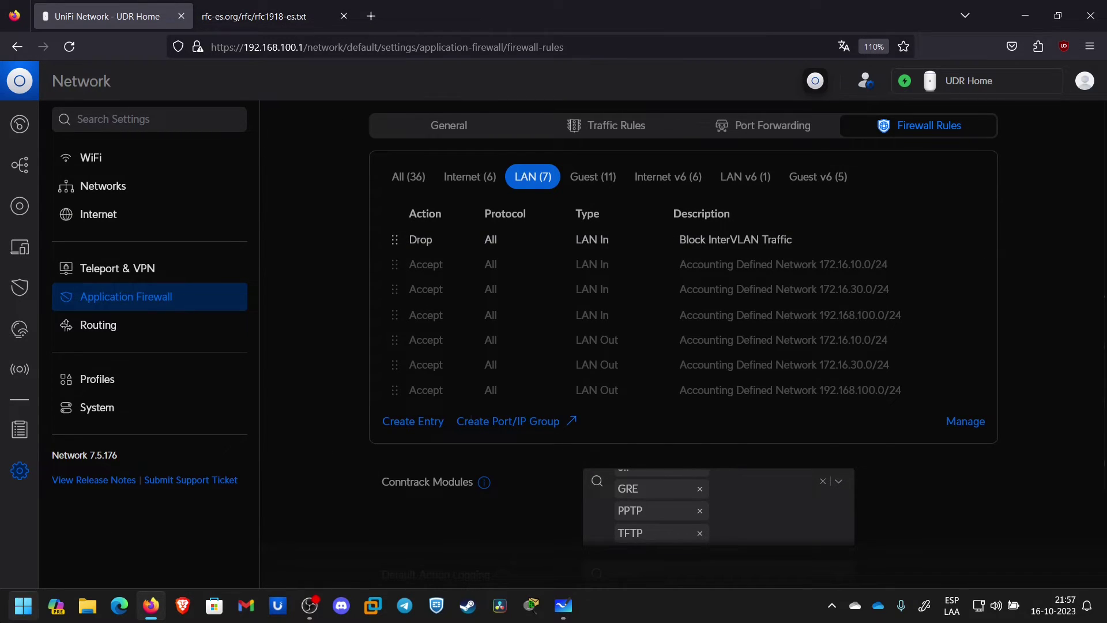
key("Escape")
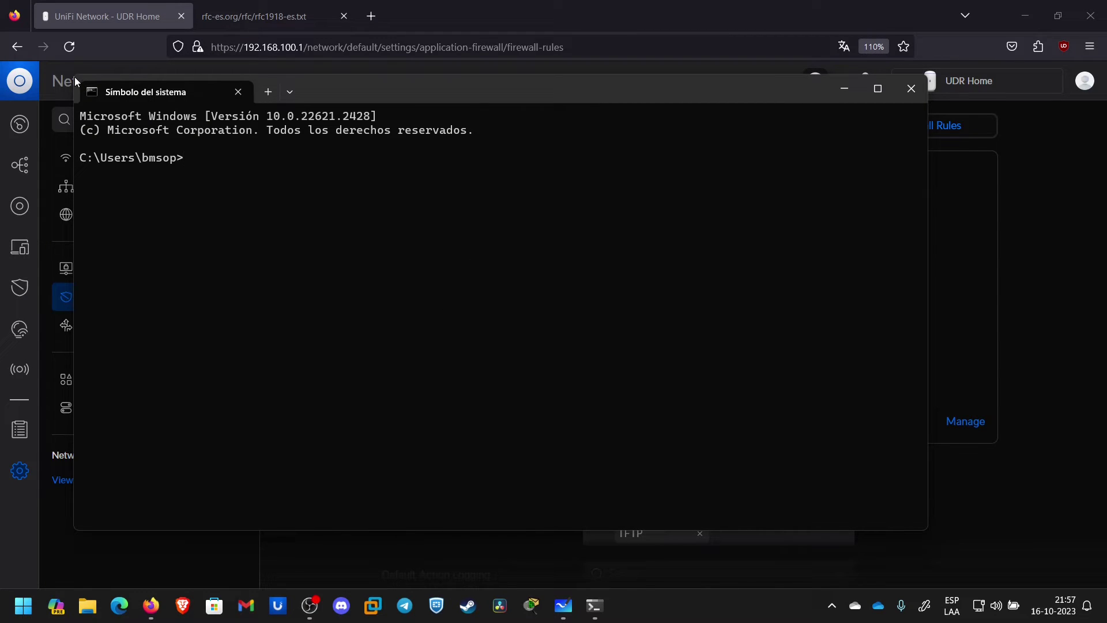
left_click_drag(74, 77, 307, 166)
left_click_drag(607, 189, 601, 207)
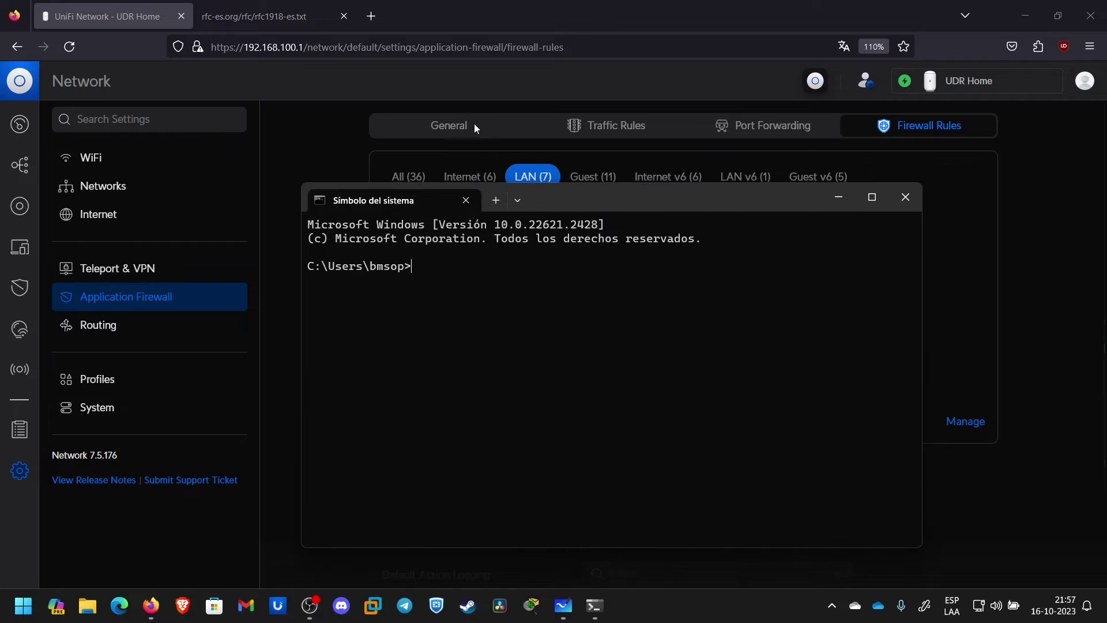
Look up the IP address of the Xiaomi phone on the Home network in the client devices list
left_click(21, 249)
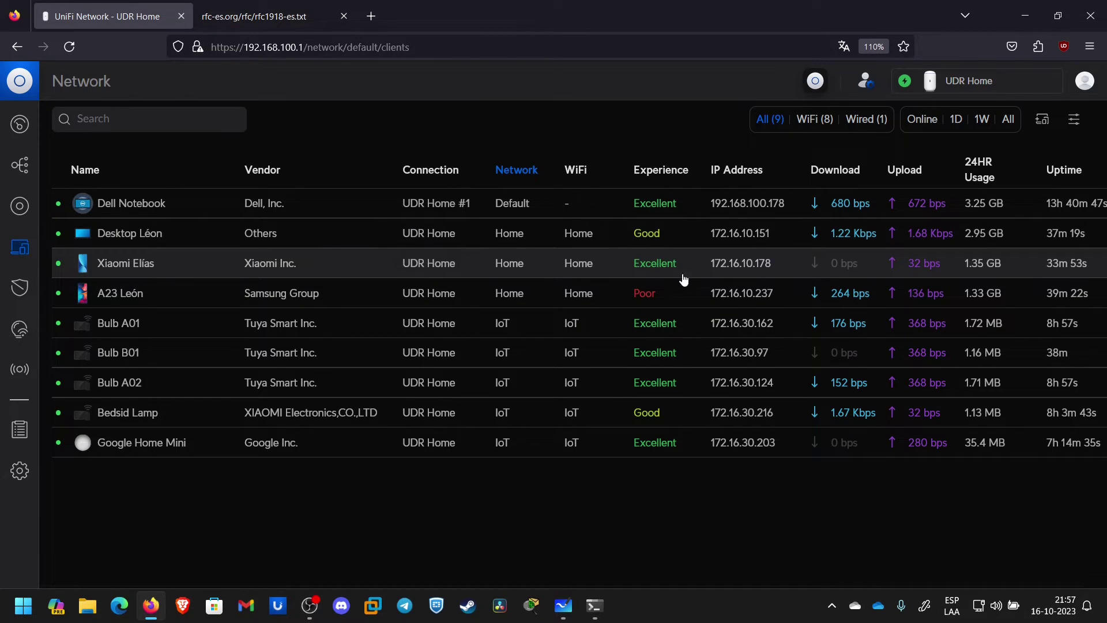
left_click_drag(715, 266, 791, 271)
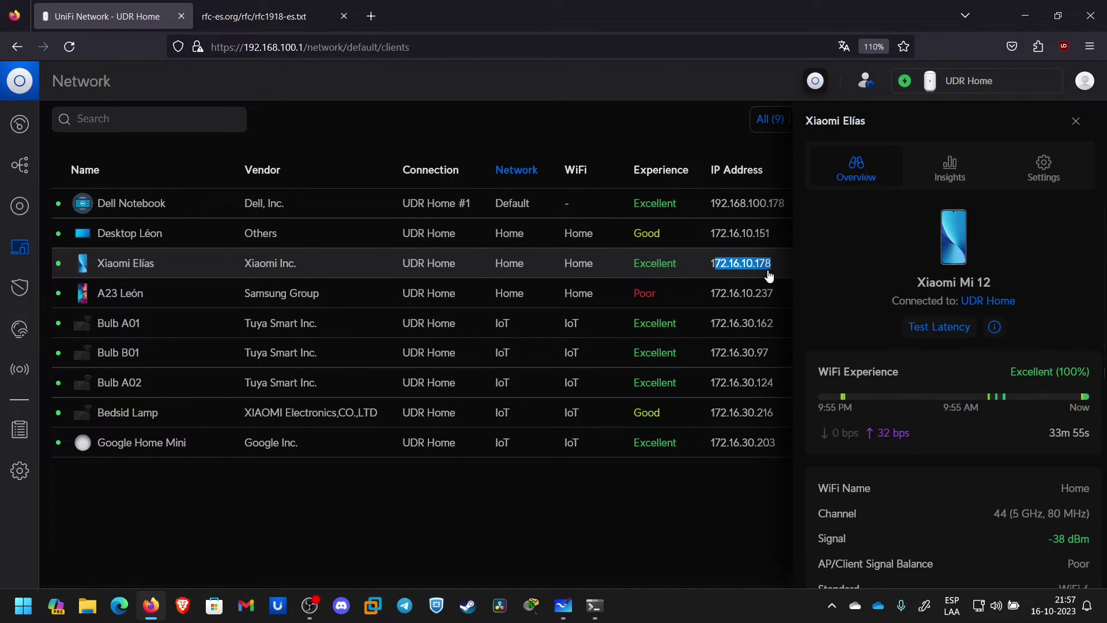
left_click(750, 272)
left_click(1076, 121)
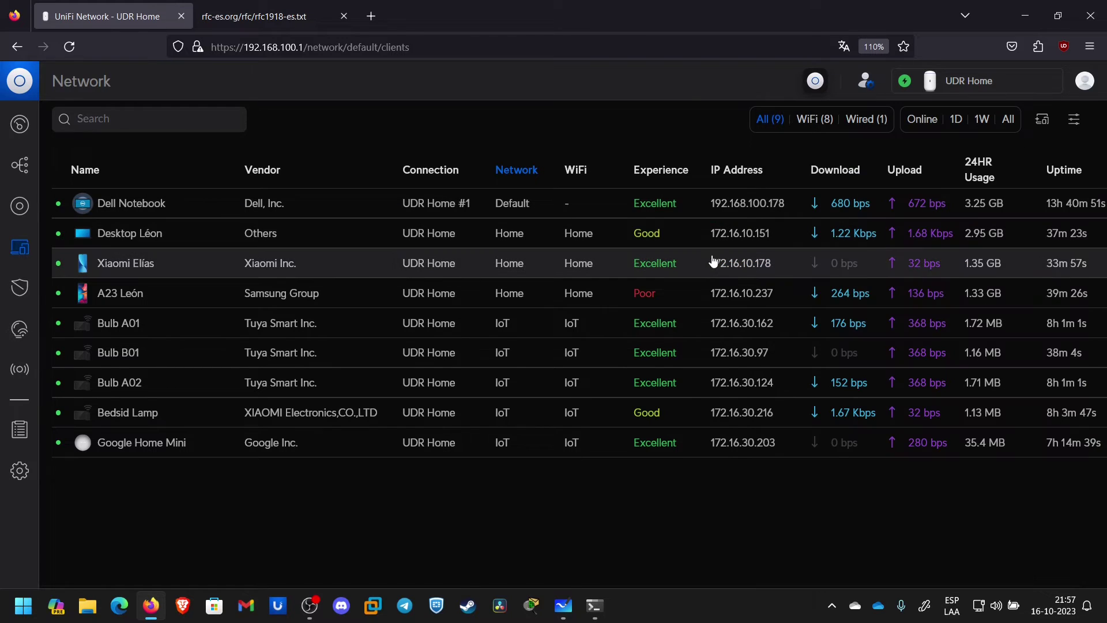
Switch to the Command Prompt and ping the Xiaomi phone at 172.16.10.178 to test the inter-VLAN block
left_click(594, 607)
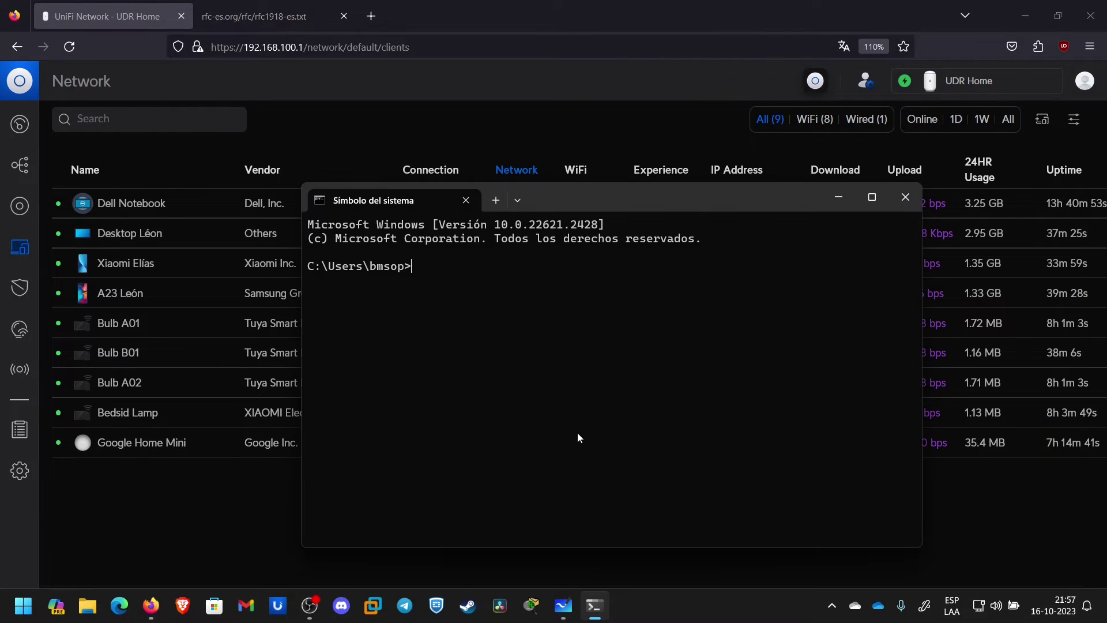
key("Return")
key("Return")
type("ping ")
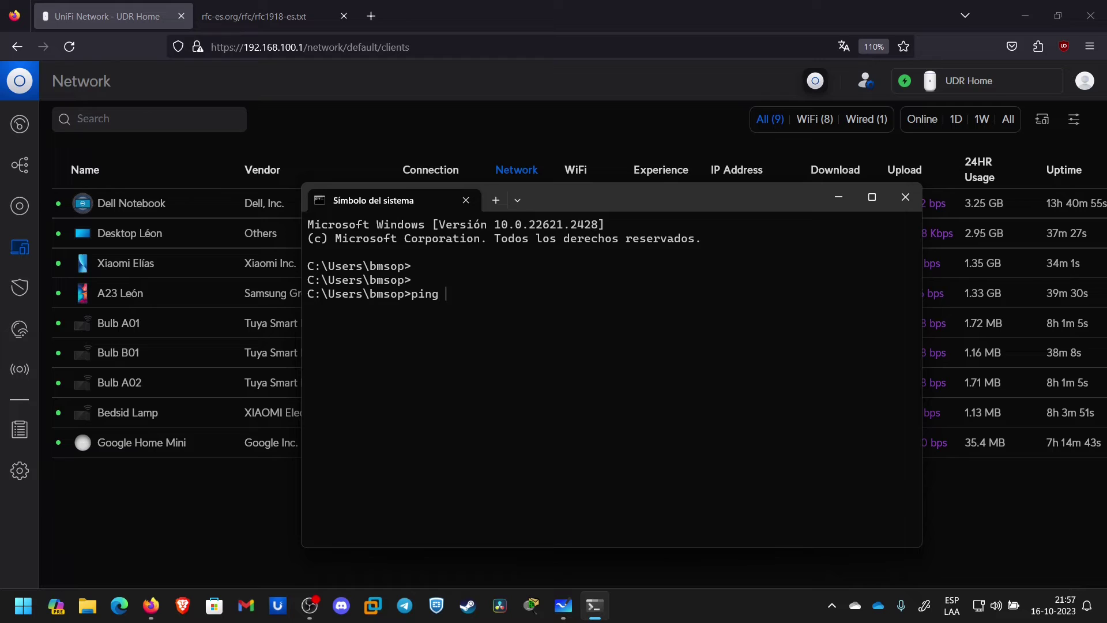
type("172.16.")
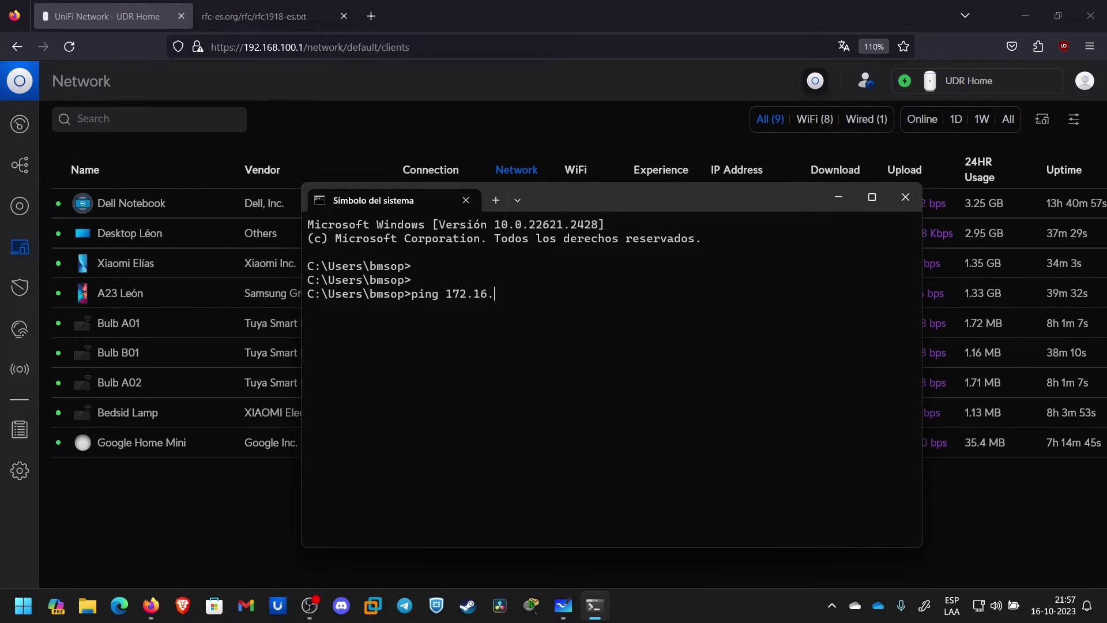
left_click_drag(602, 201, 535, 213)
type("10.")
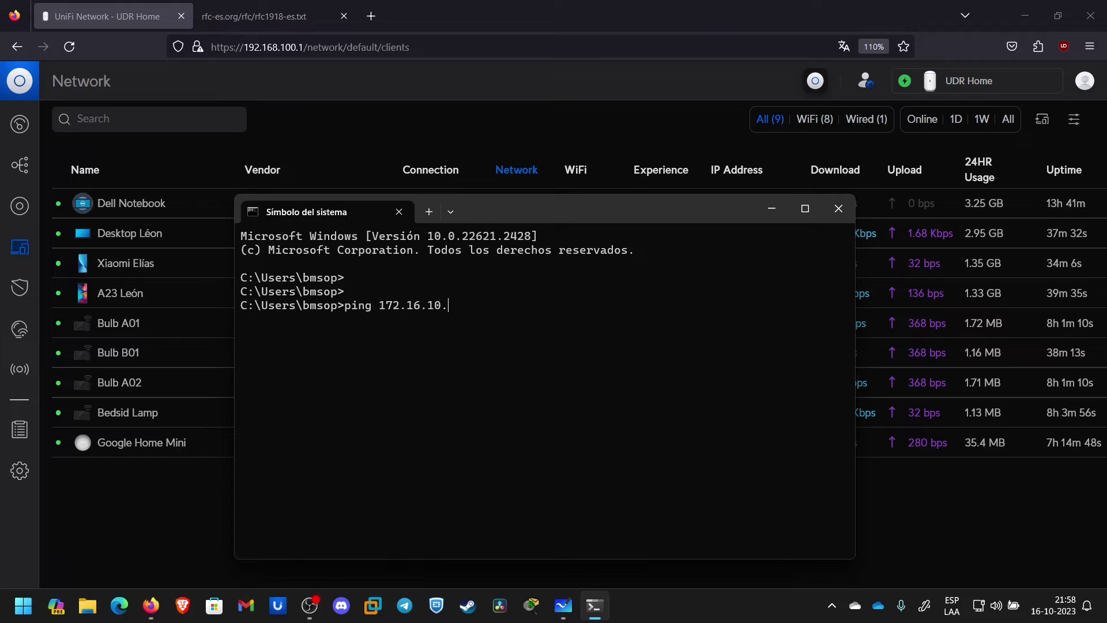
type("178")
key("Return")
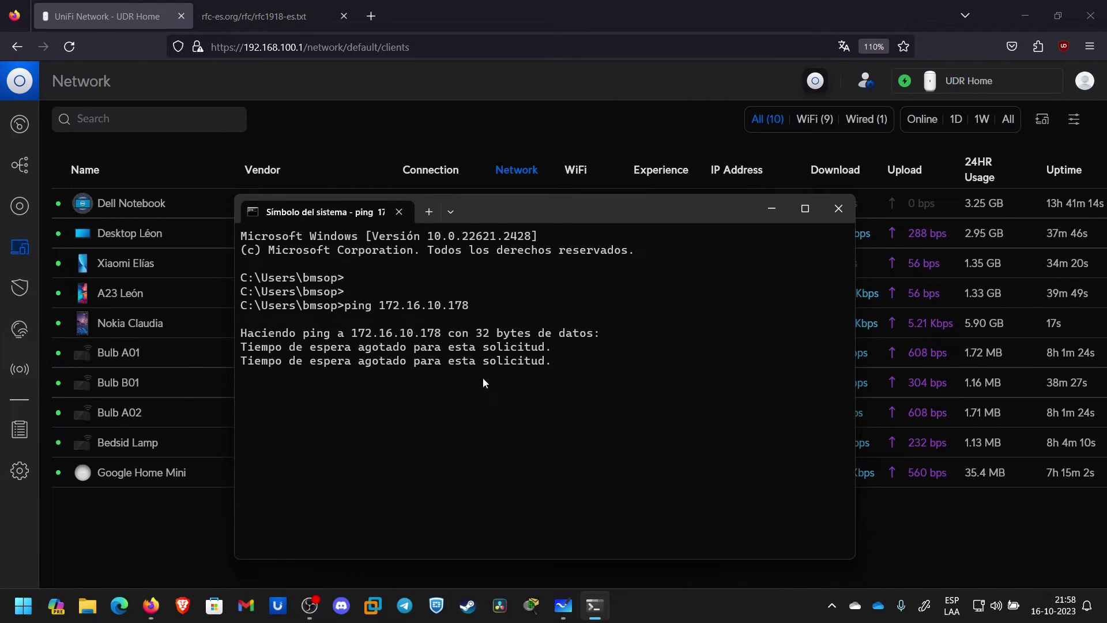
Check the client devices list again and repeat the ping to 172.16.10.178 in the Command Prompt
left_click(776, 207)
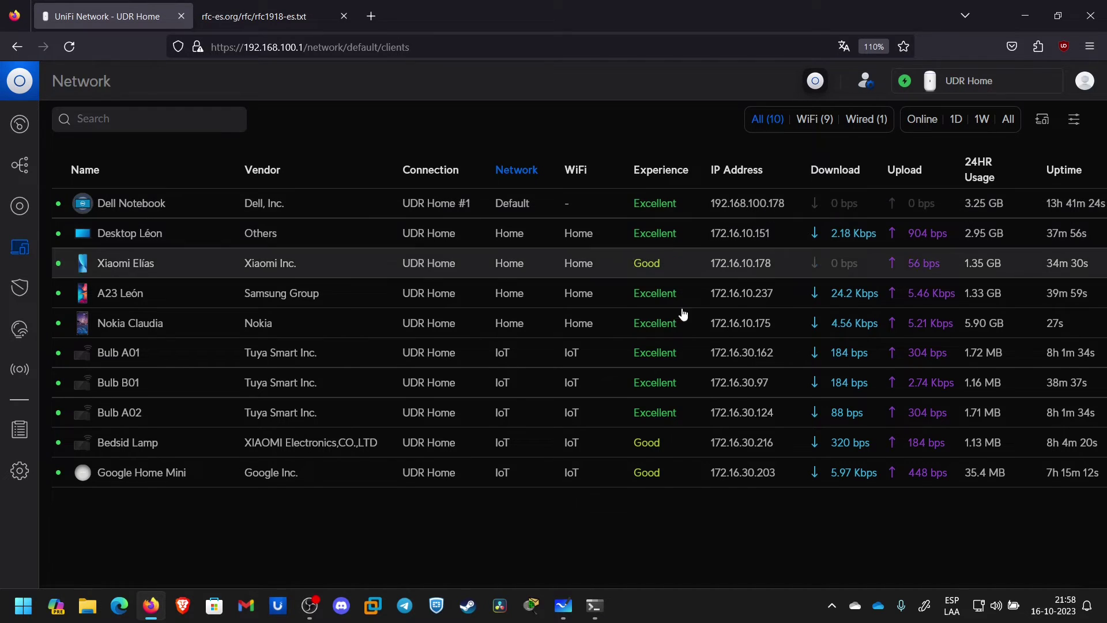
left_click(594, 605)
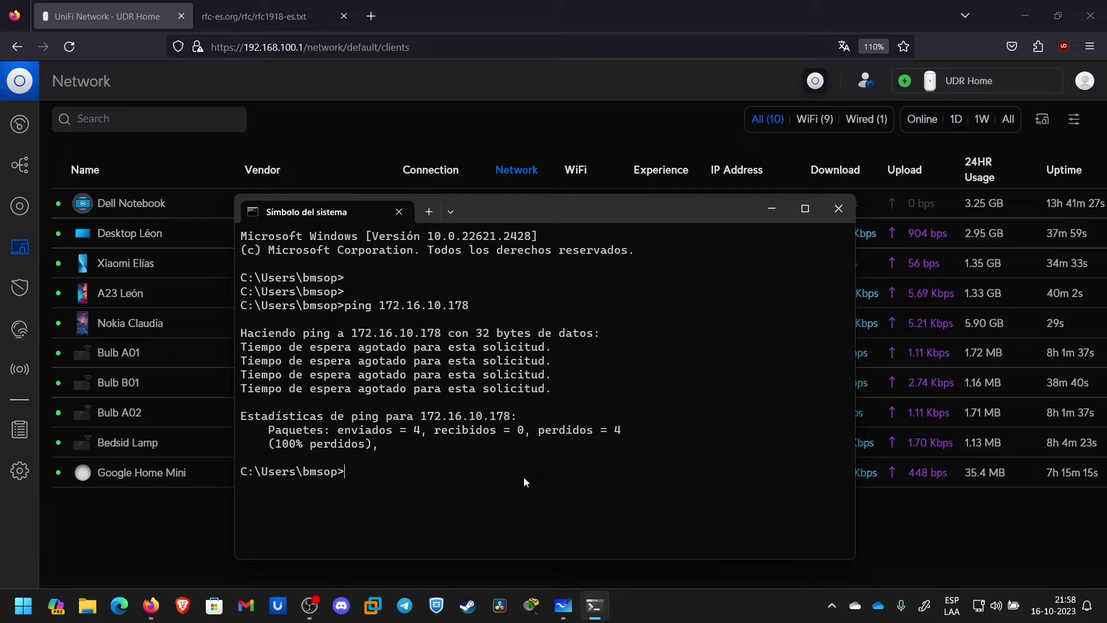
key("Return")
key("Up")
key("Return")
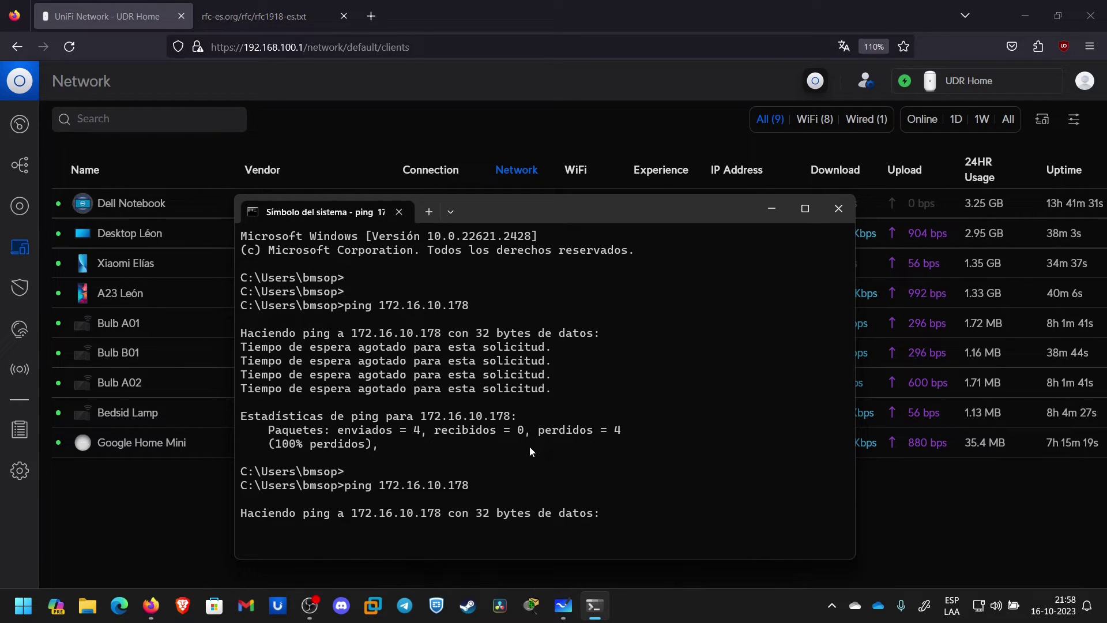
Switch back to UniFi Network and examine the Triggers in the System Log for traffic blocked by the firewall rule
left_click(21, 432)
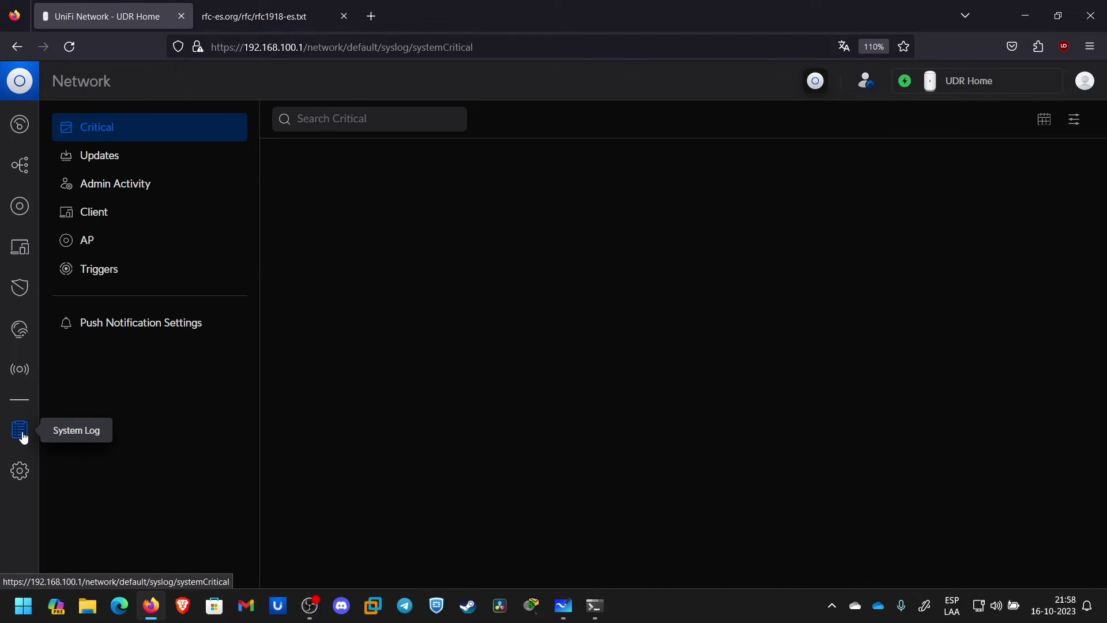
left_click(111, 274)
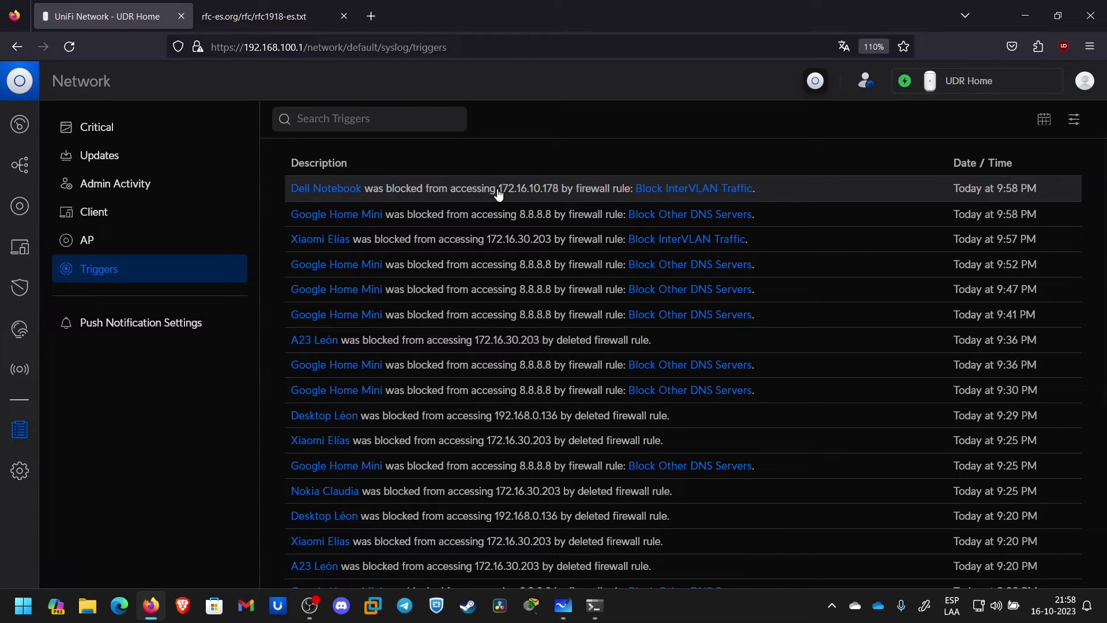
Inspect the details of the newest trigger for the Dell Notebook being blocked from accessing 172.16.10.178
left_click_drag(498, 191, 559, 196)
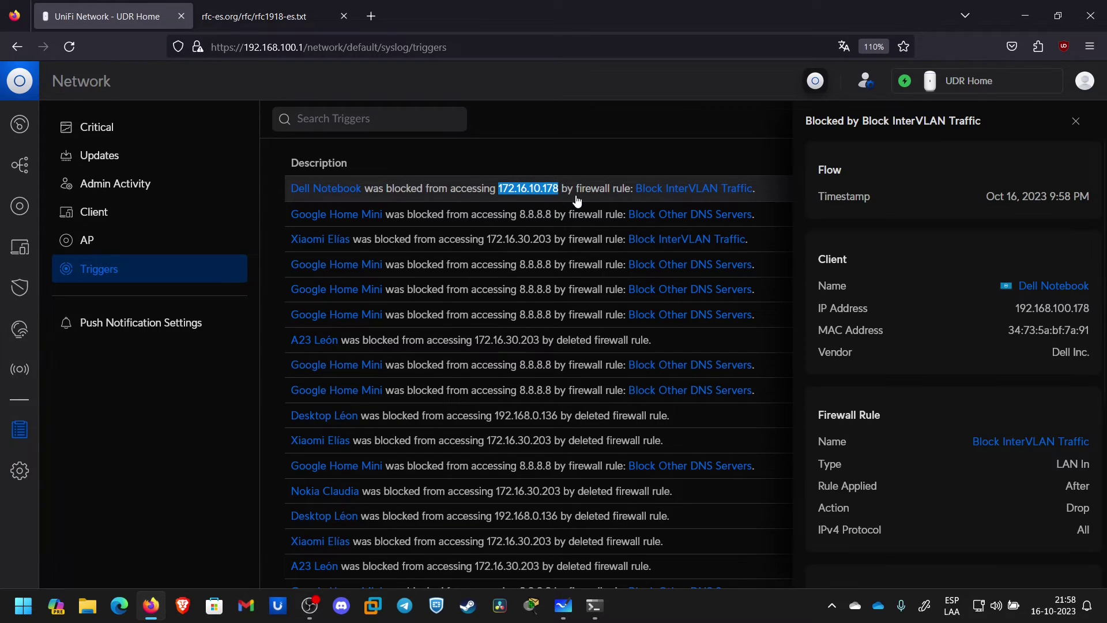
left_click(1075, 122)
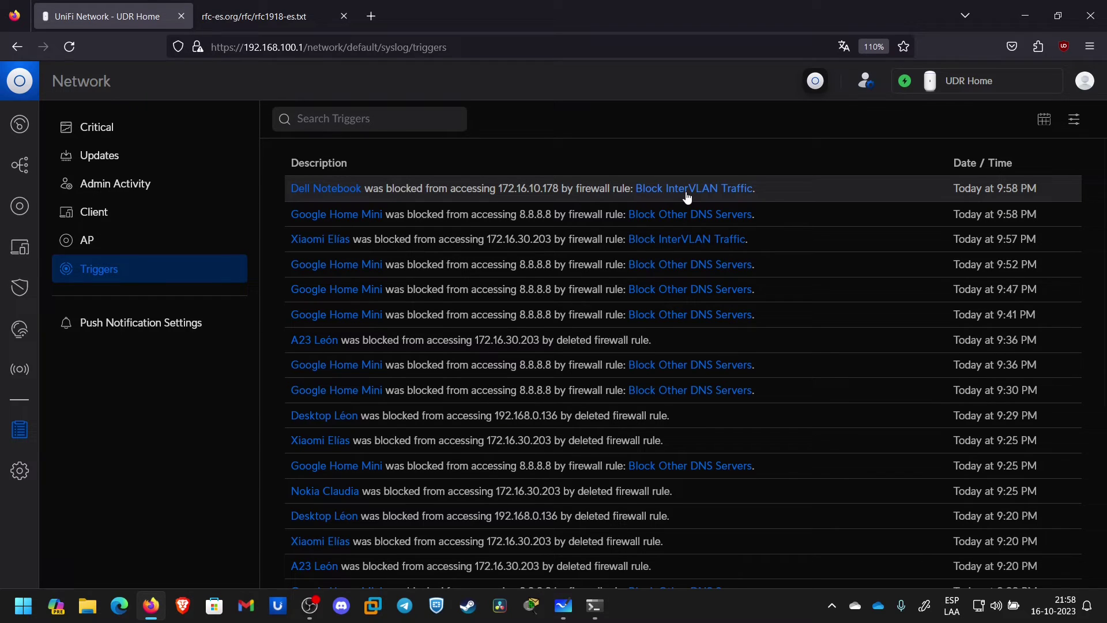
Switch to the Command Prompt, ping 172.16.10.178 again and interrupt the ping before it completes
left_click(594, 606)
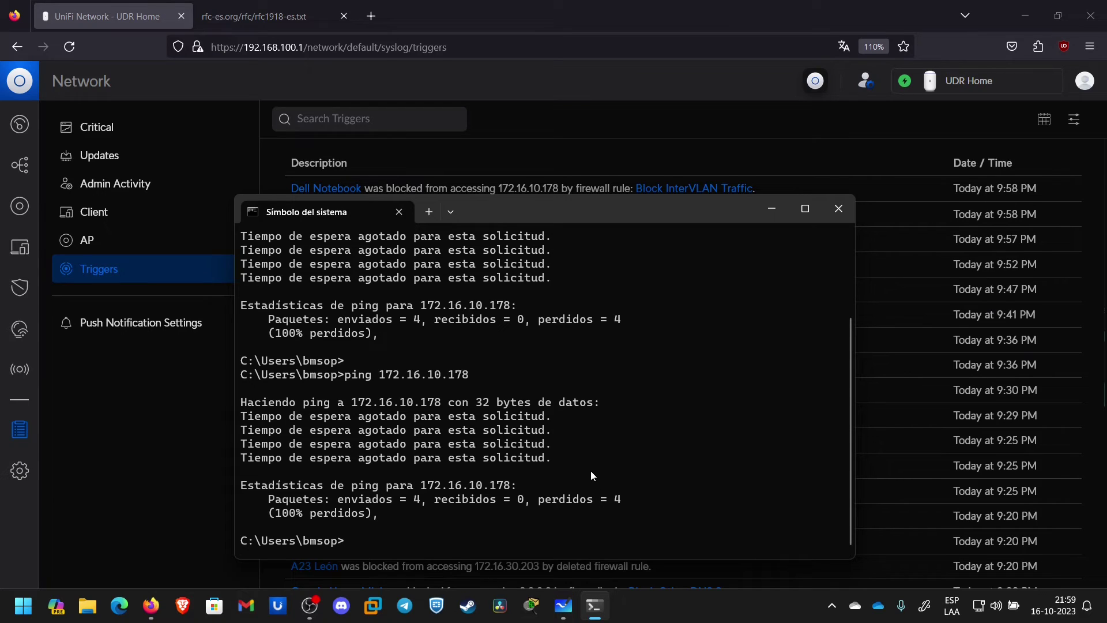
key("Return")
key("Return")
key("Return")
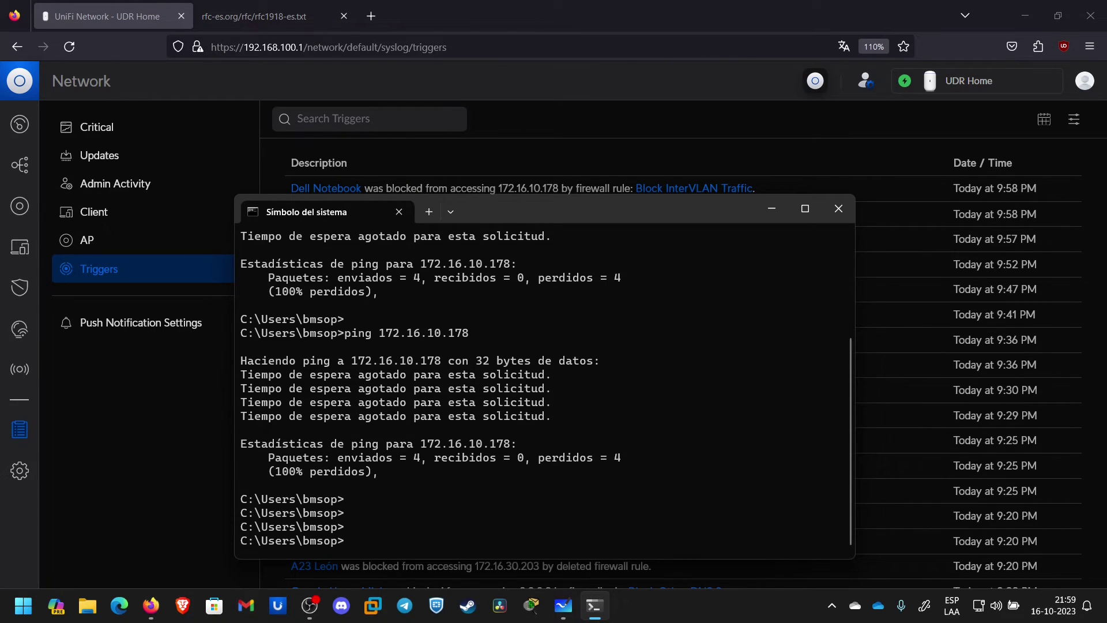
key("Up")
key("Return")
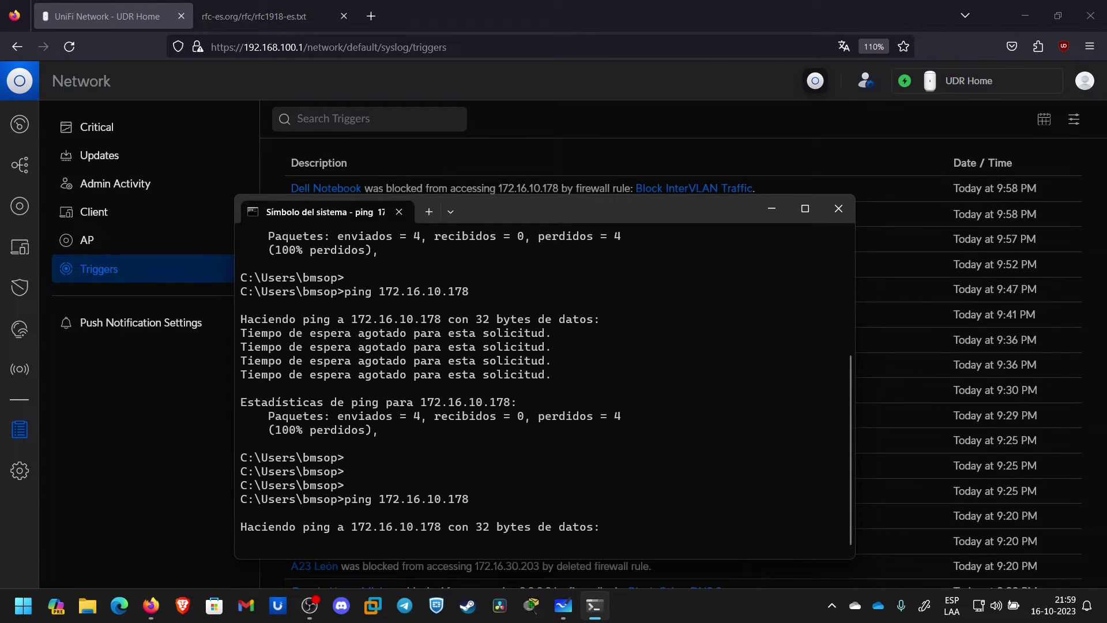
key("ctrl+c")
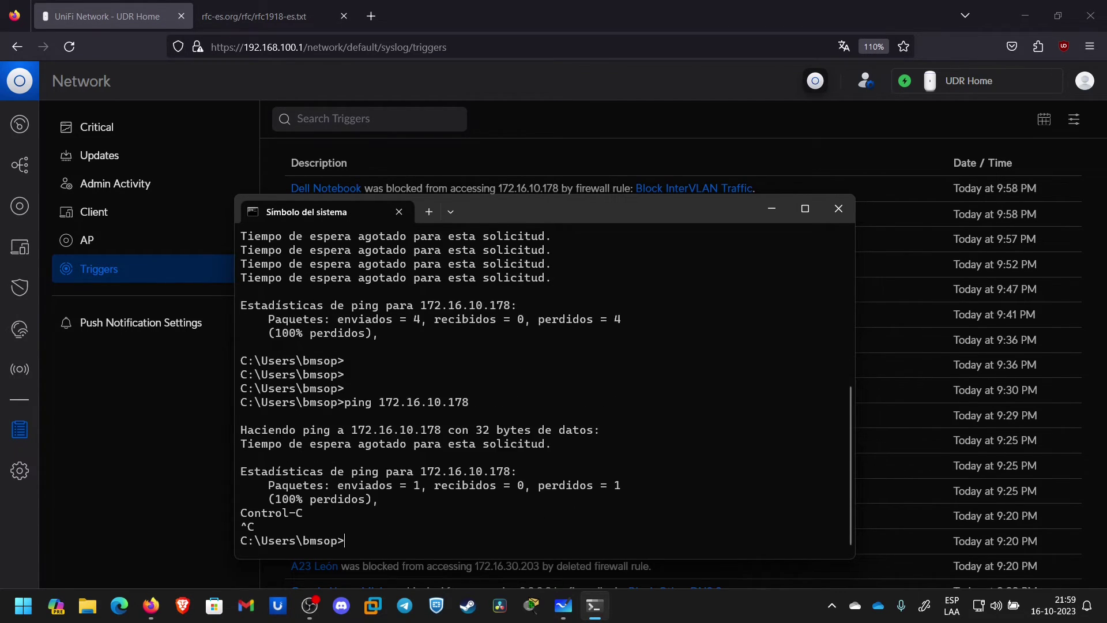
Ping the gateway at 192.168.100.1 from the Command Prompt
key("Return")
key("Return")
key("Return")
type("ping ")
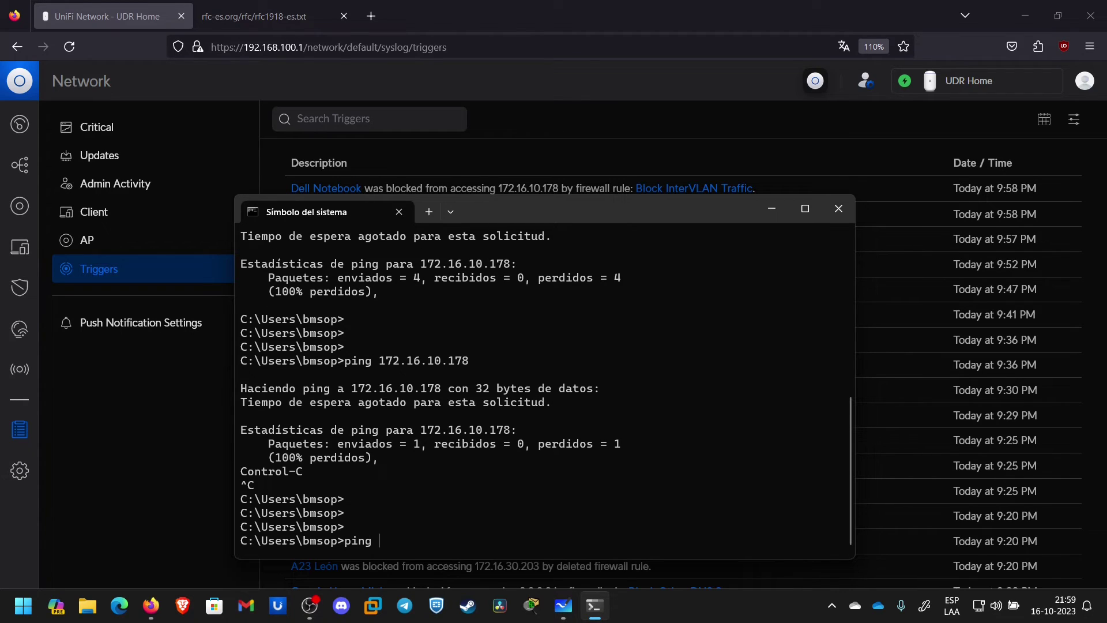
type("192.168.100.1")
key("Return")
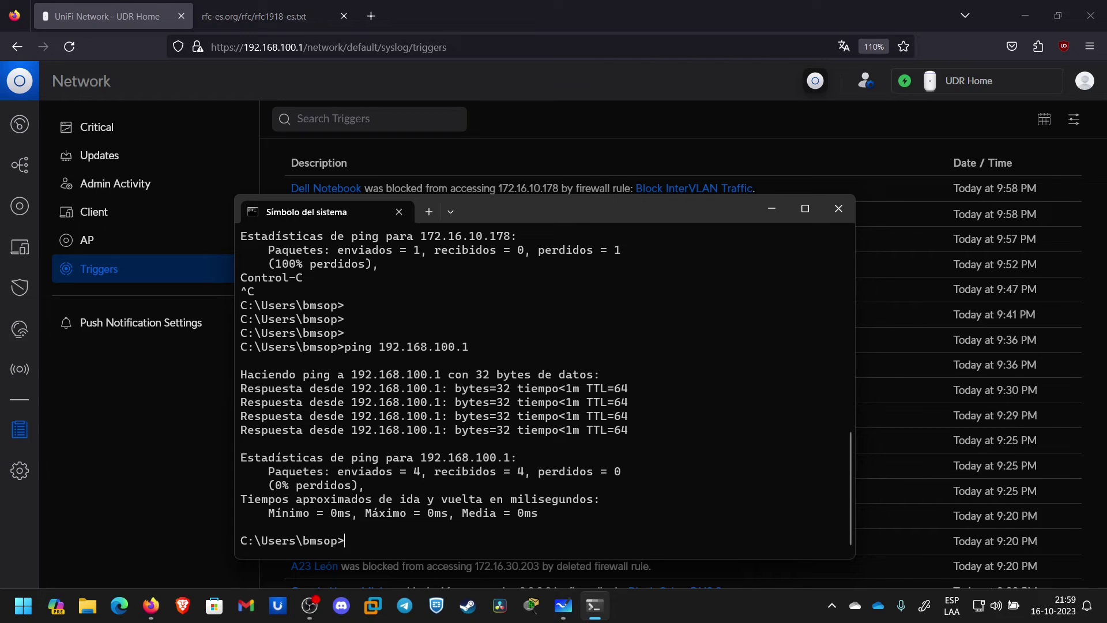
Start a continuous ping to 172.16.10.178 with the -t option and place the Command Prompt side by side with the browser
key("Return")
key("Return")
key("Up")
key("Up")
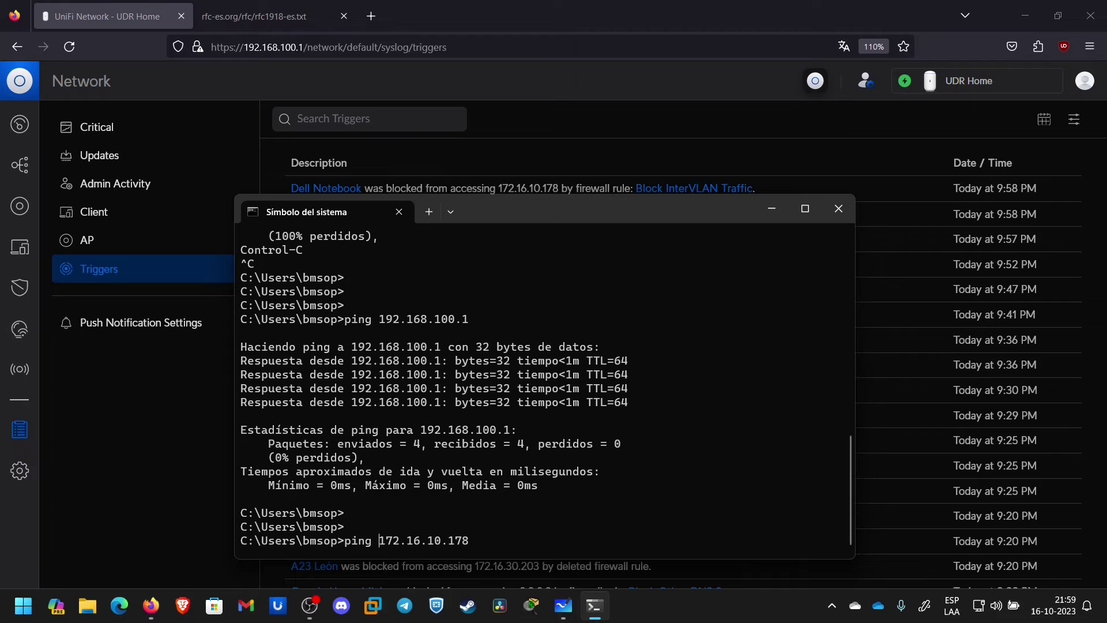
type("-t")
key("Return")
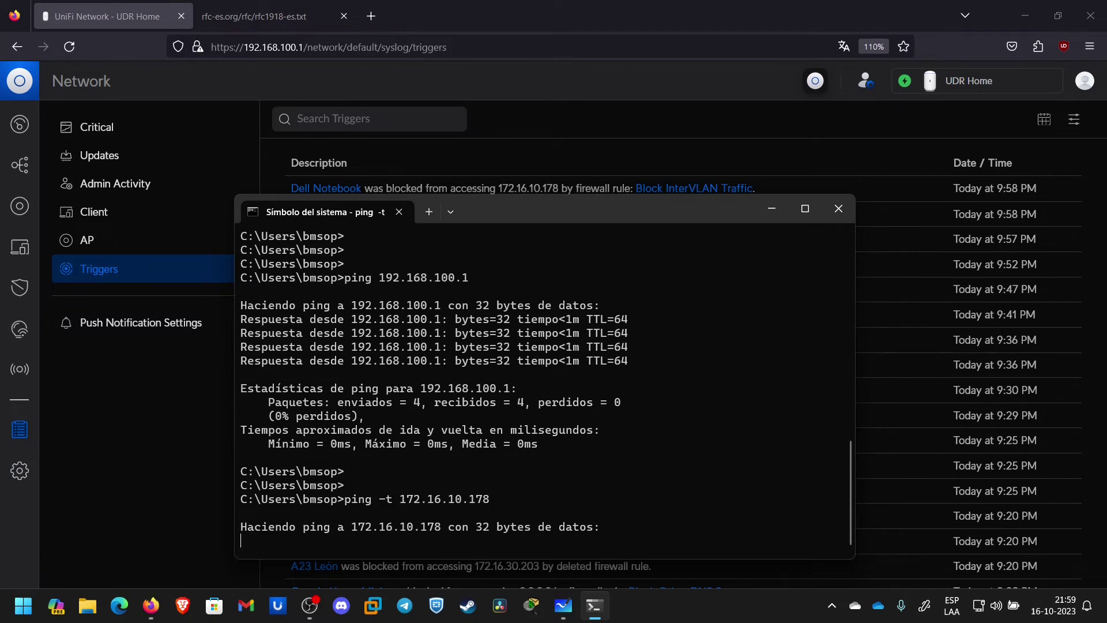
key("super+Right")
left_click(189, 253)
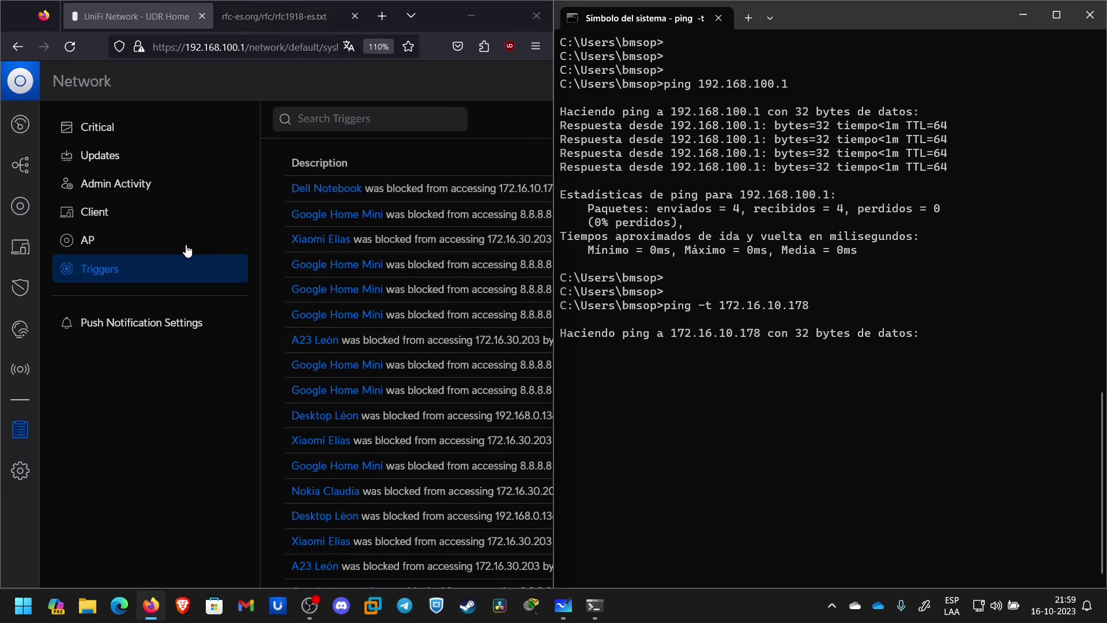
Pause the Block InterVLAN Traffic rule in the LAN firewall rules of the Application Firewall settings
left_click(20, 471)
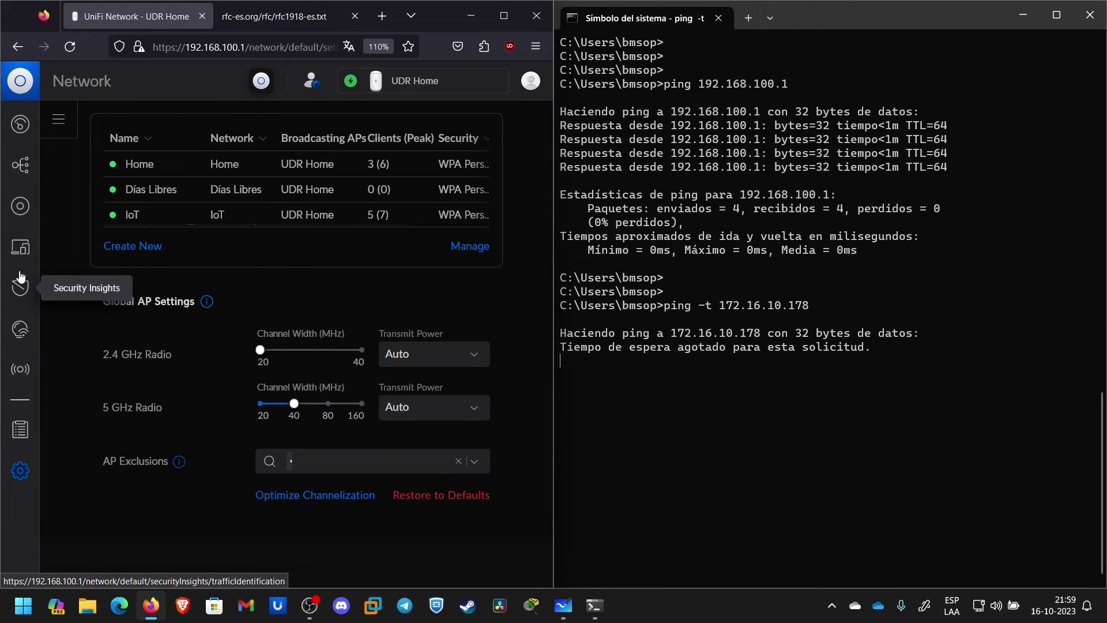
left_click(499, 19)
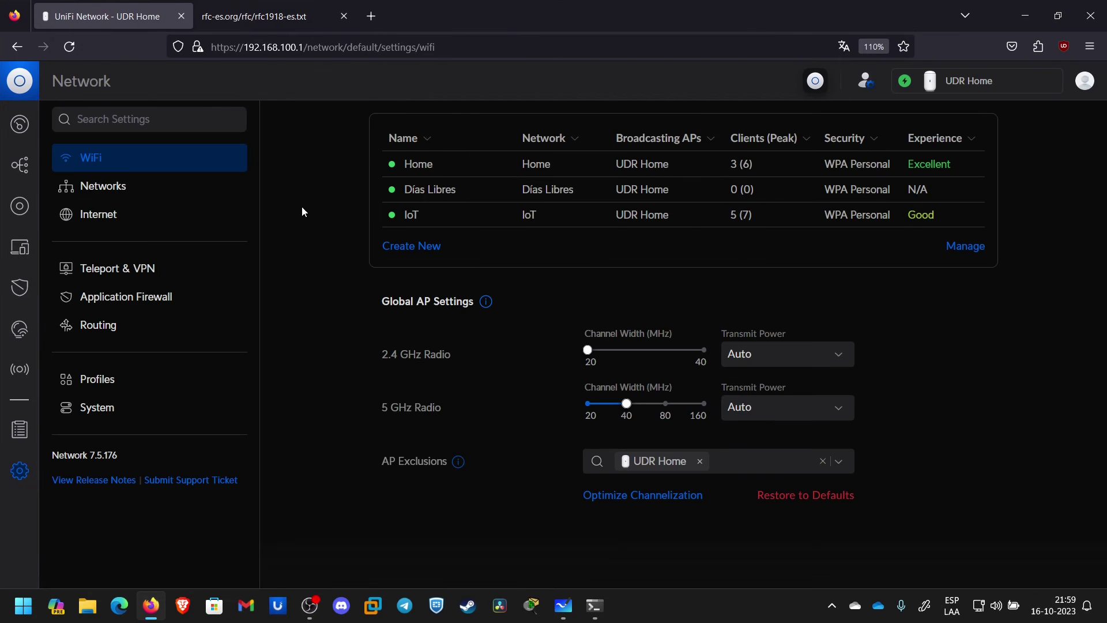
left_click(138, 304)
left_click(915, 131)
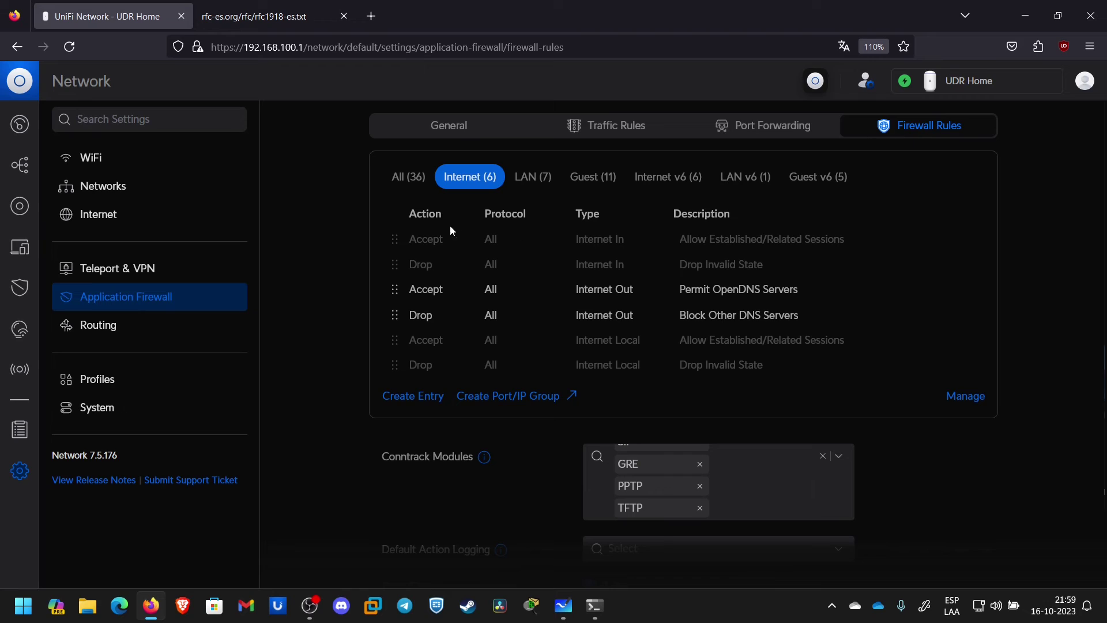
left_click(541, 178)
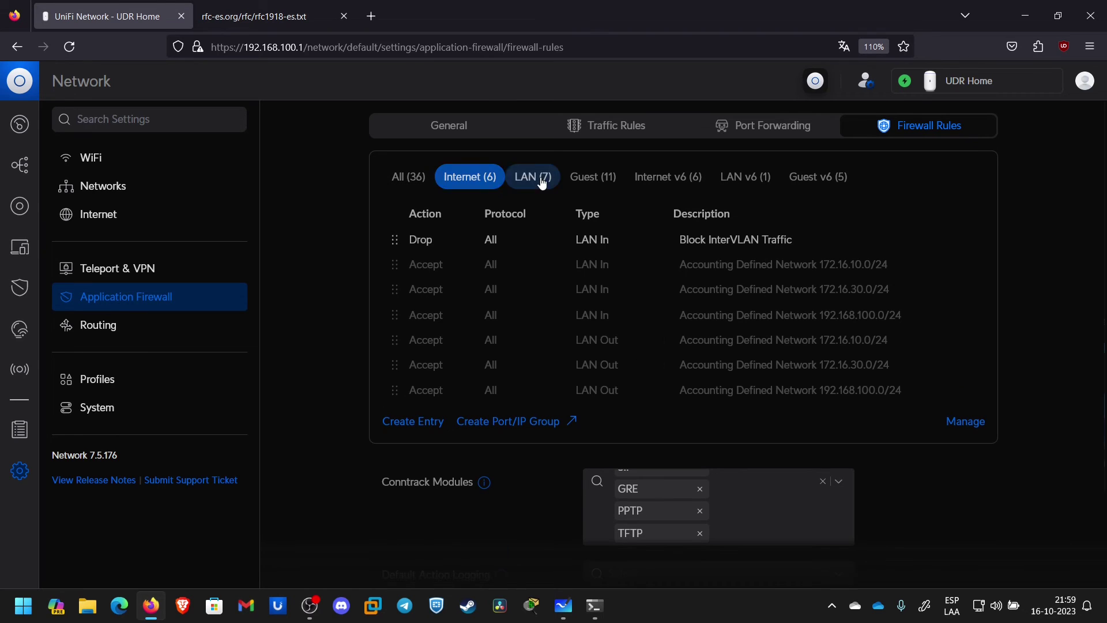
left_click(966, 423)
left_click(396, 240)
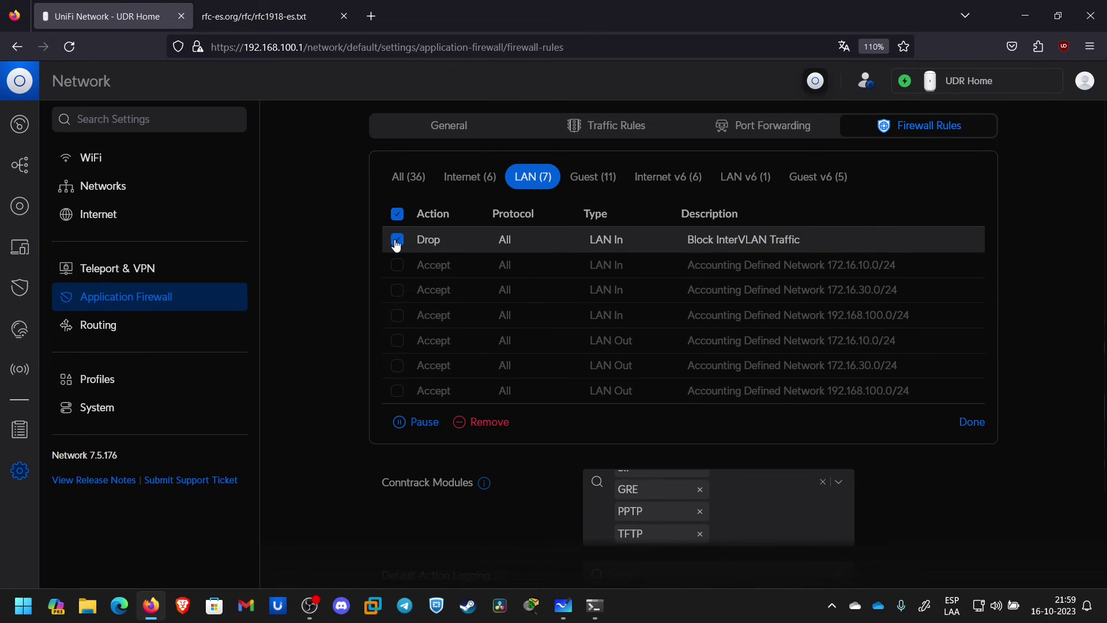
left_click(420, 430)
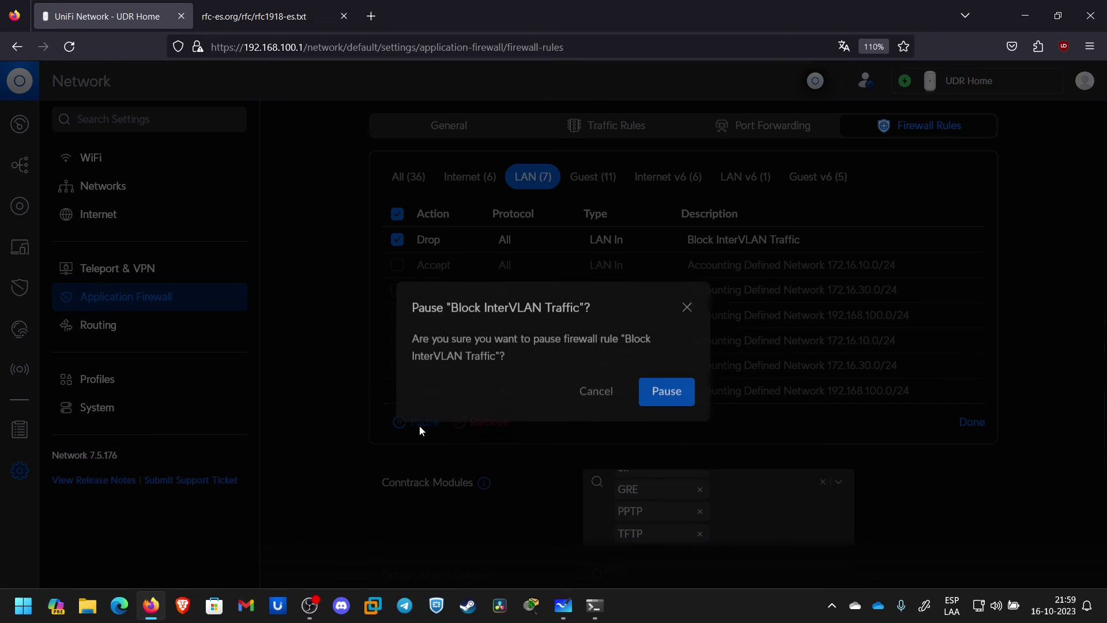
left_click(669, 368)
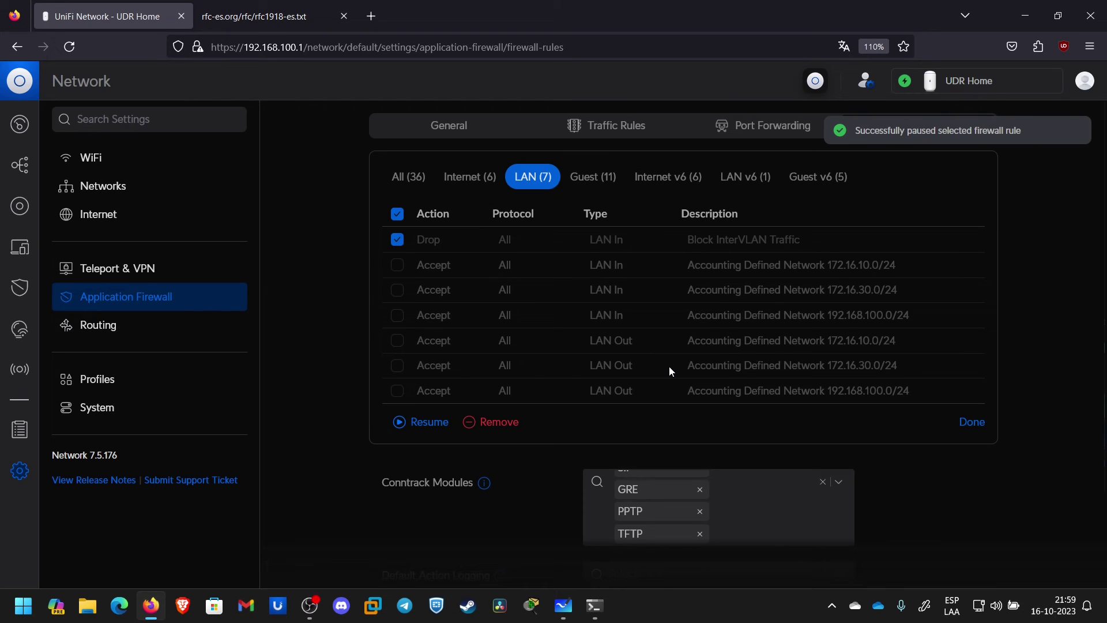
Put the browser beside the Command Prompt to watch the continuous ping, and resume the Block InterVLAN Traffic rule
left_click_drag(682, 2, 2, 215)
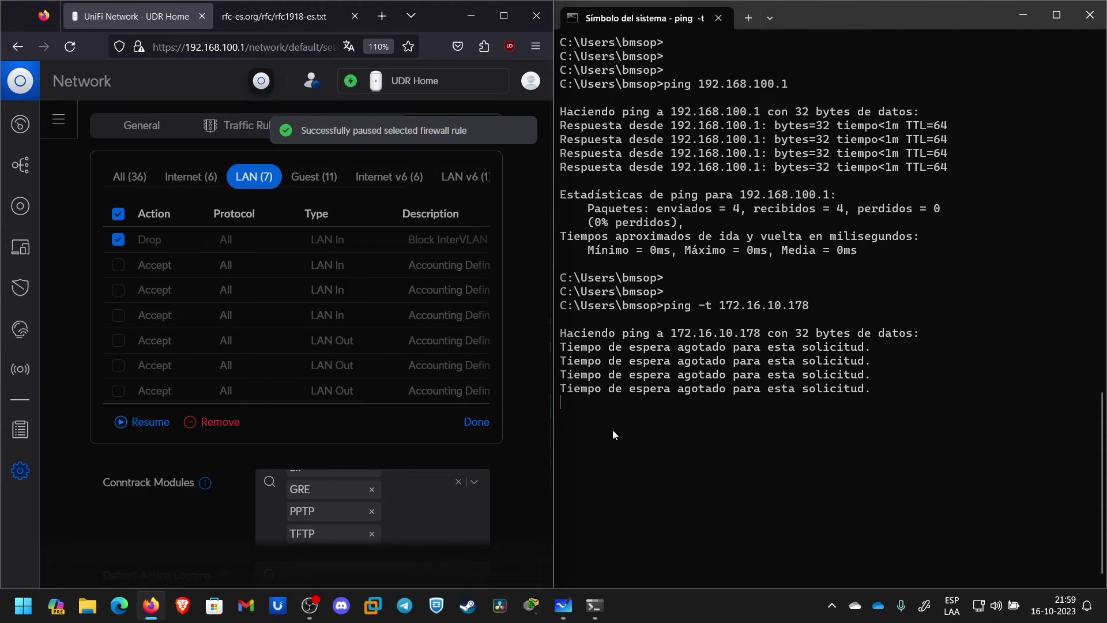
left_click(624, 414)
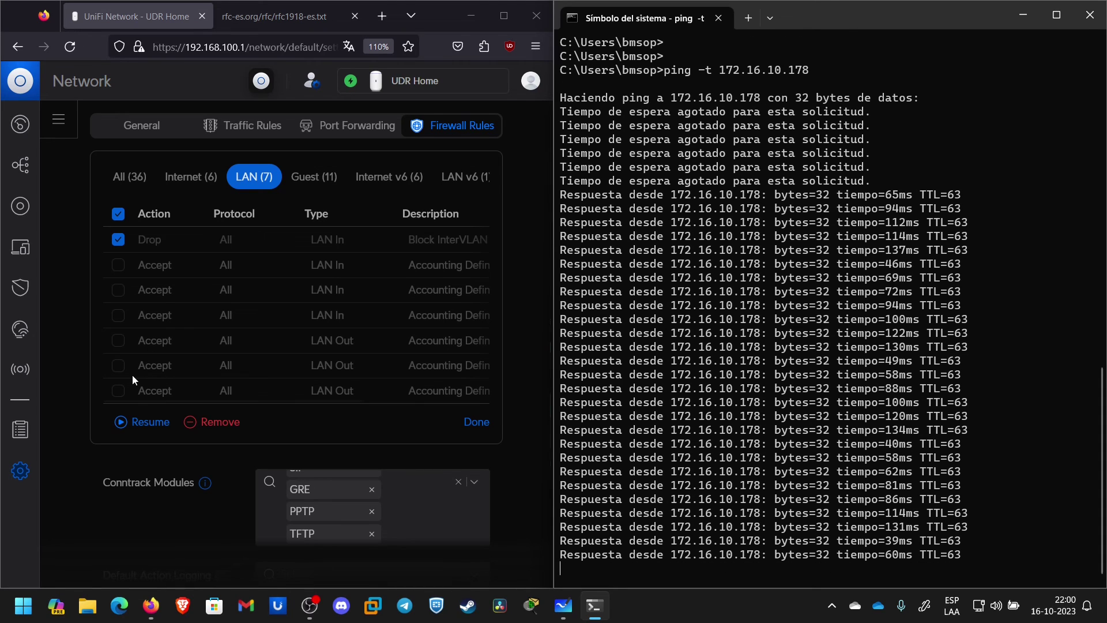
left_click(137, 420)
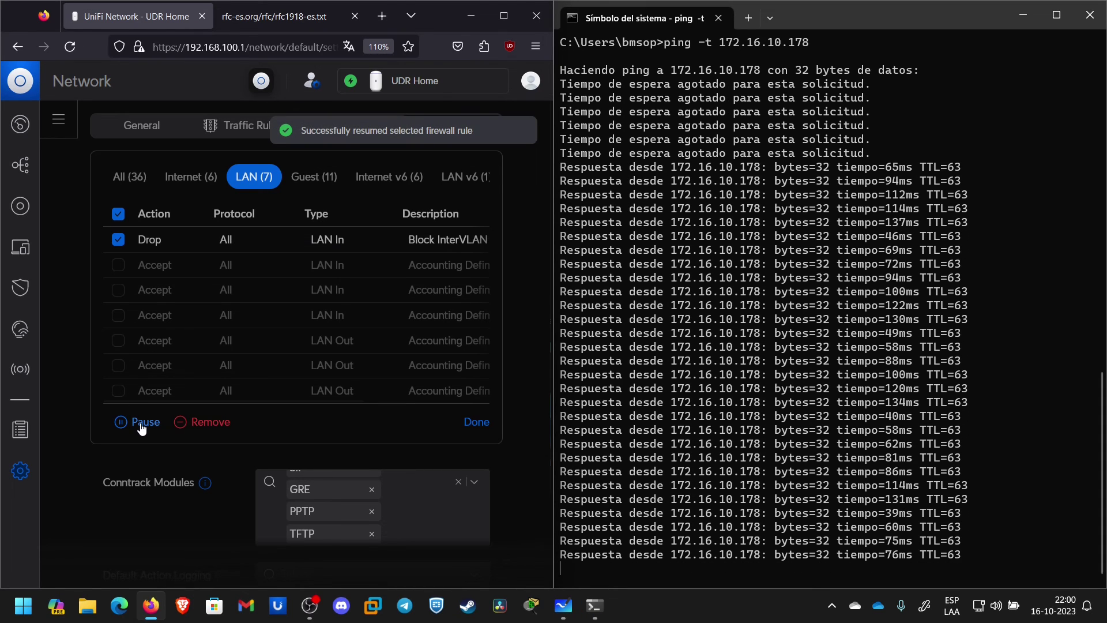
left_click(476, 422)
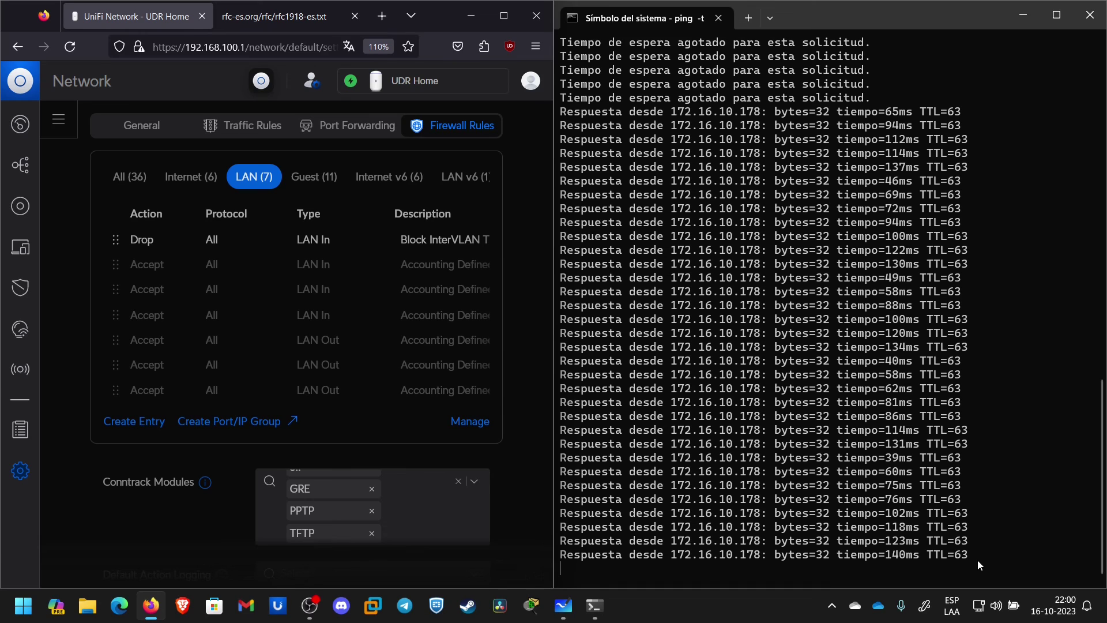
Go back to the full-size UniFi dashboard and switch to Microsoft Whiteboard to review the list of VLANs and their subnets
left_click(517, 19)
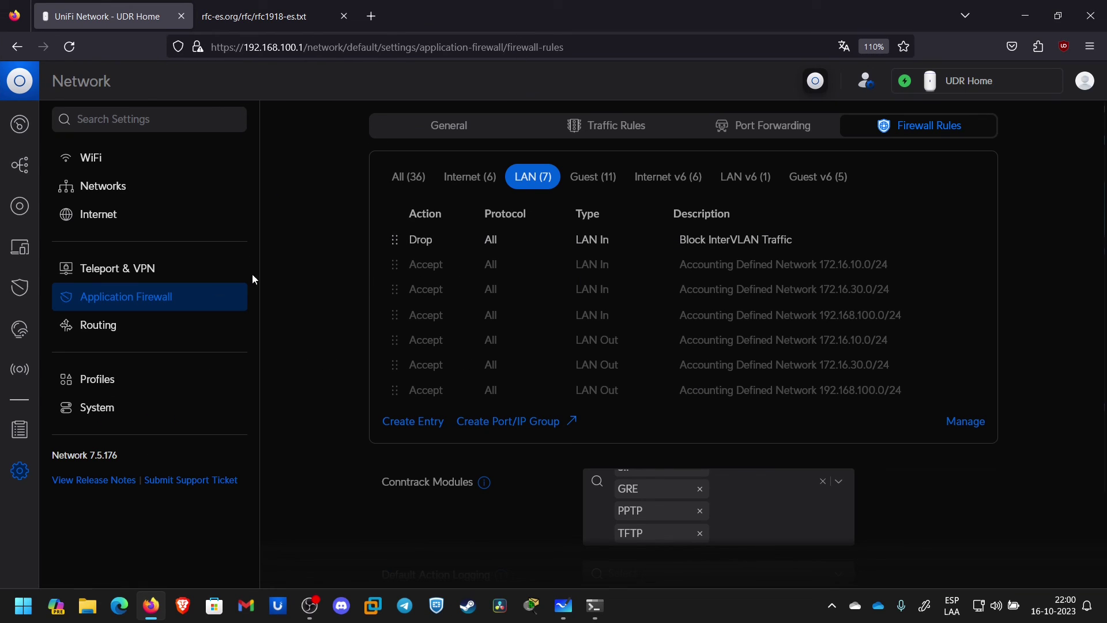
left_click(88, 158)
left_click(20, 124)
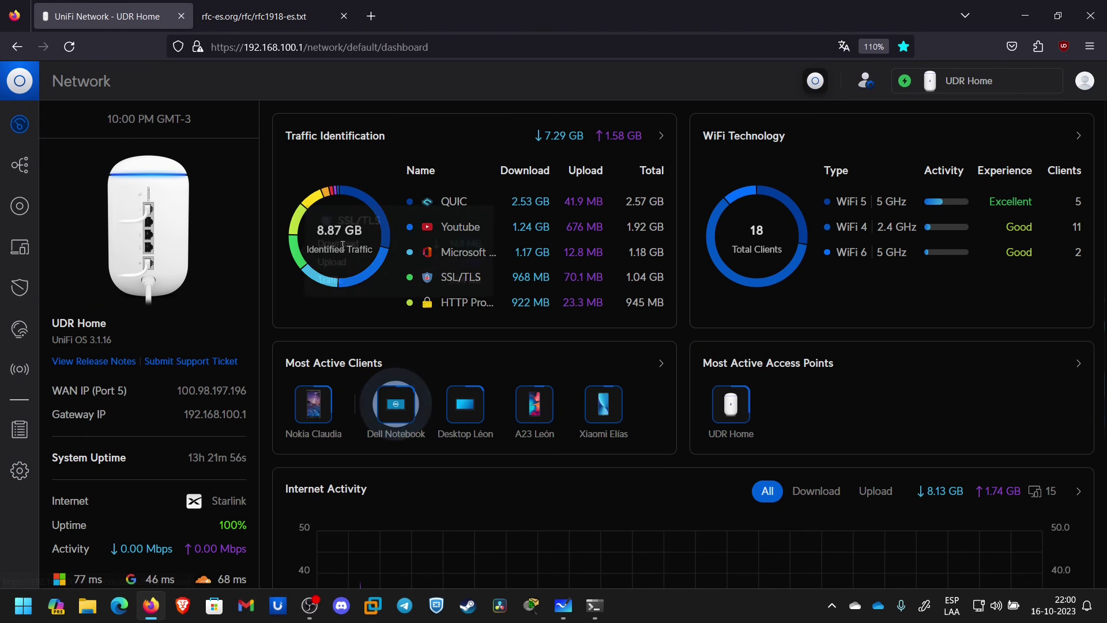
left_click(1024, 19)
left_click(420, 486)
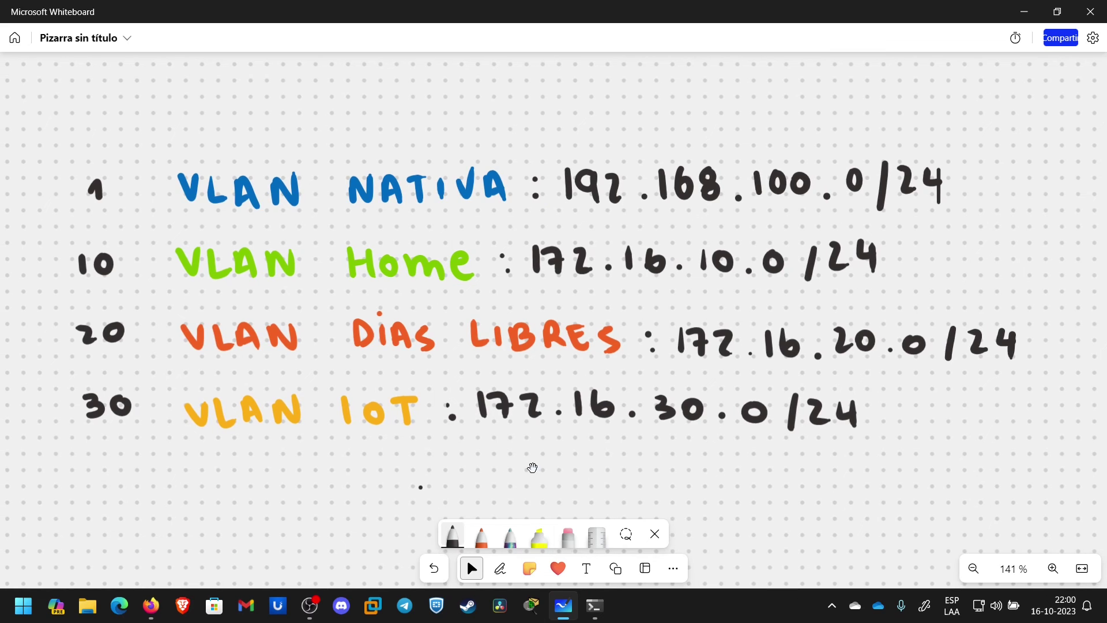
left_click_drag(532, 467, 521, 468)
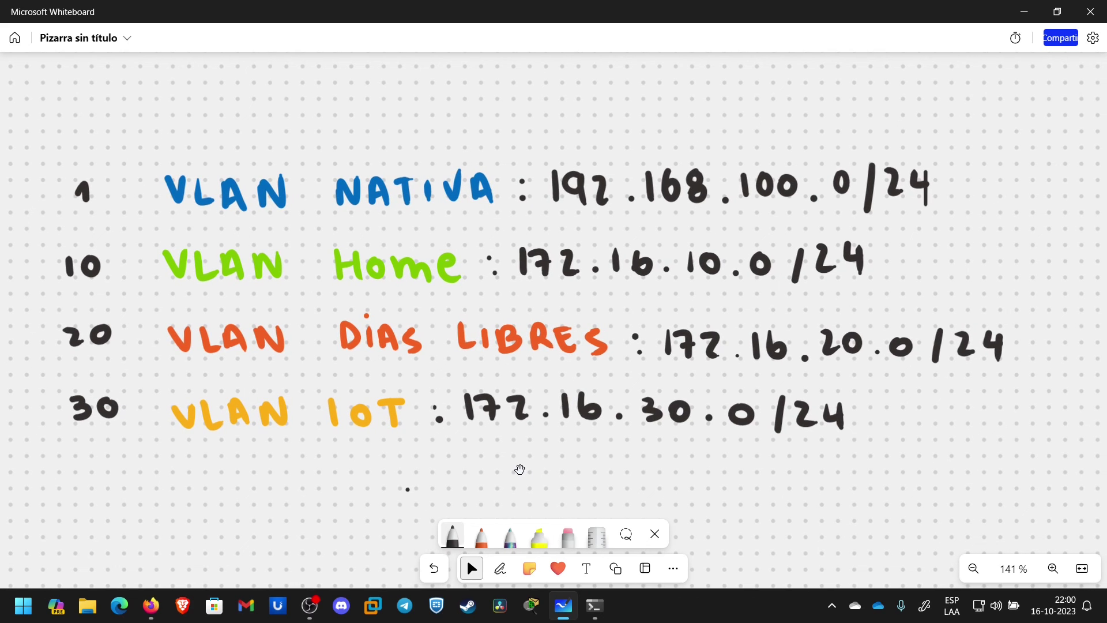